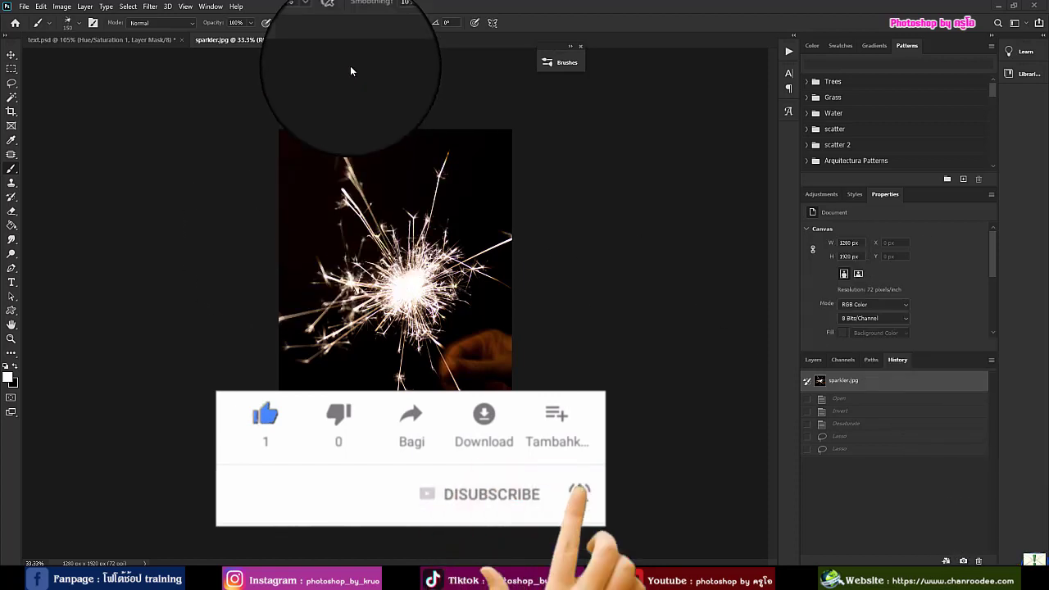
# Step: Invert the colours of the sparkler.jpg photo and desaturate it to get dark sparks on white
pyautogui.click(61, 6)
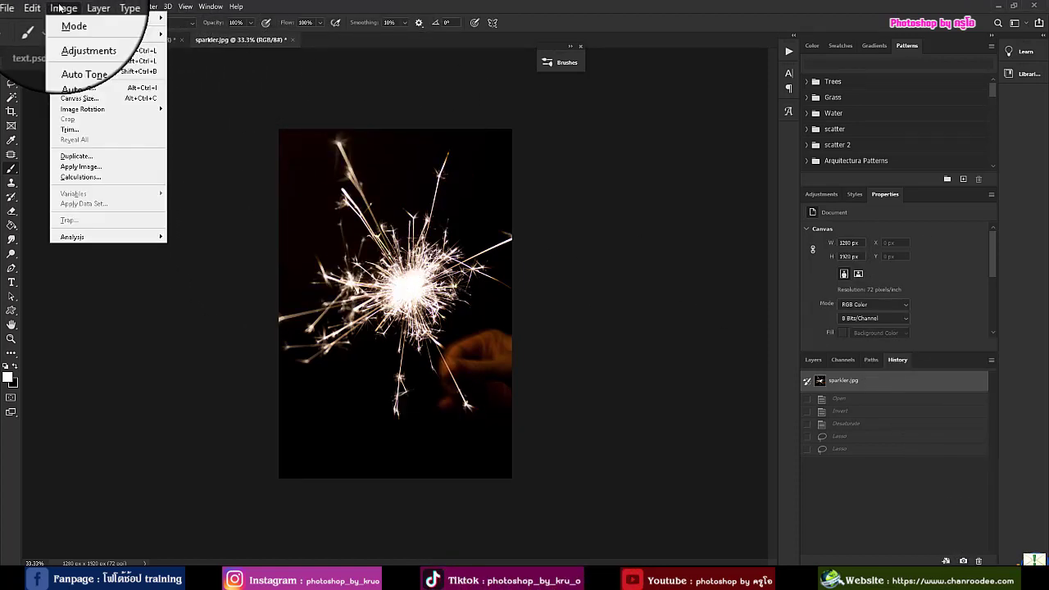
pyautogui.moveTo(78, 35)
pyautogui.click(222, 160)
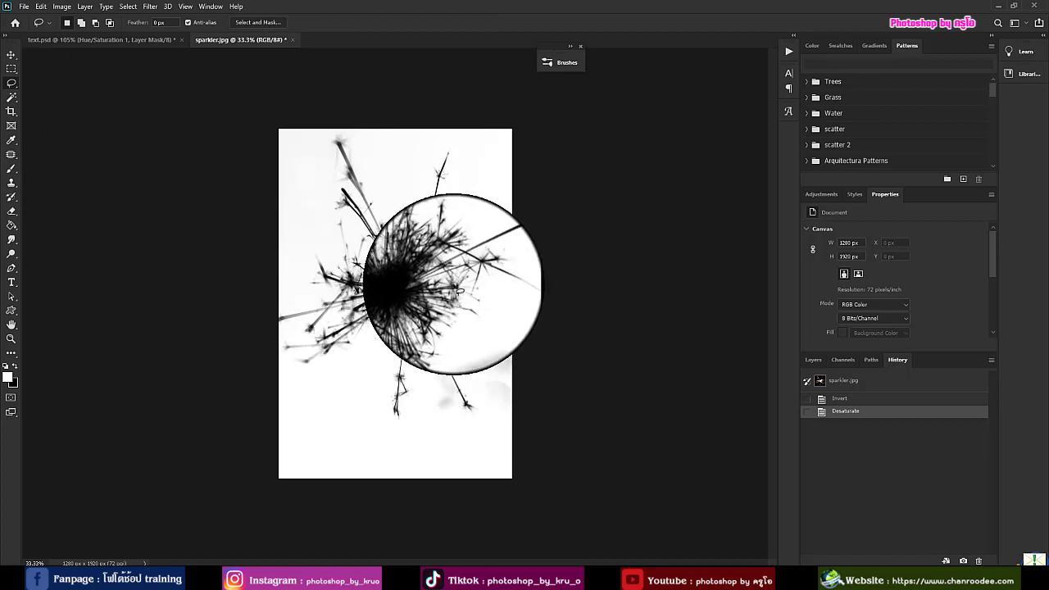
# Step: Lasso the spark tip at the photo's upper right and paste a copy into a new white, clipboard-sized document
pyautogui.moveTo(448, 188)
pyautogui.mouseDown()
pyautogui.moveTo(434, 184)
pyautogui.moveTo(428, 151)
pyautogui.moveTo(437, 144)
pyautogui.moveTo(457, 186)
pyautogui.mouseUp()
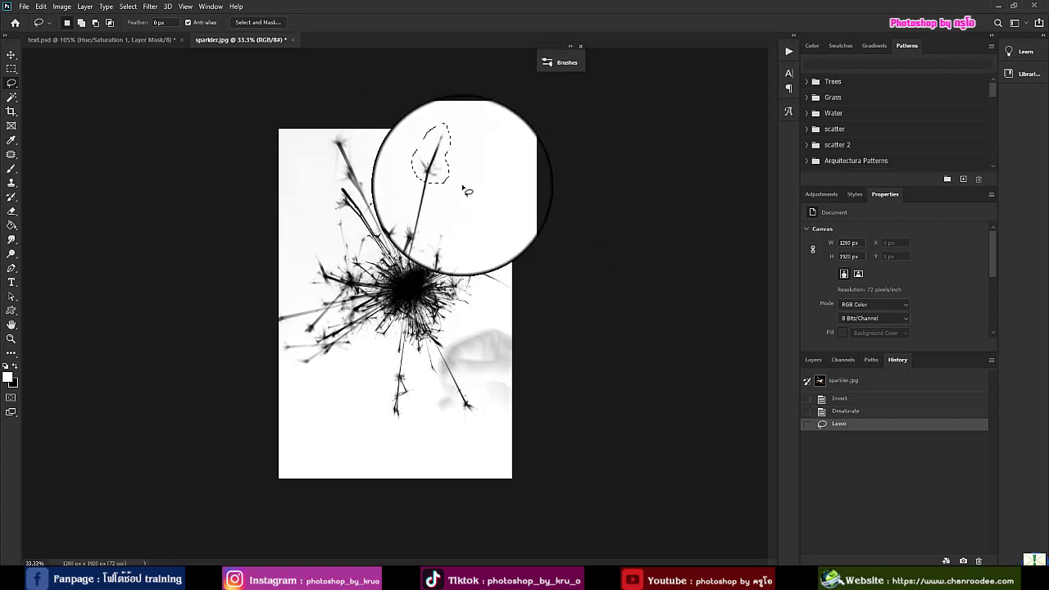
pyautogui.click(24, 6)
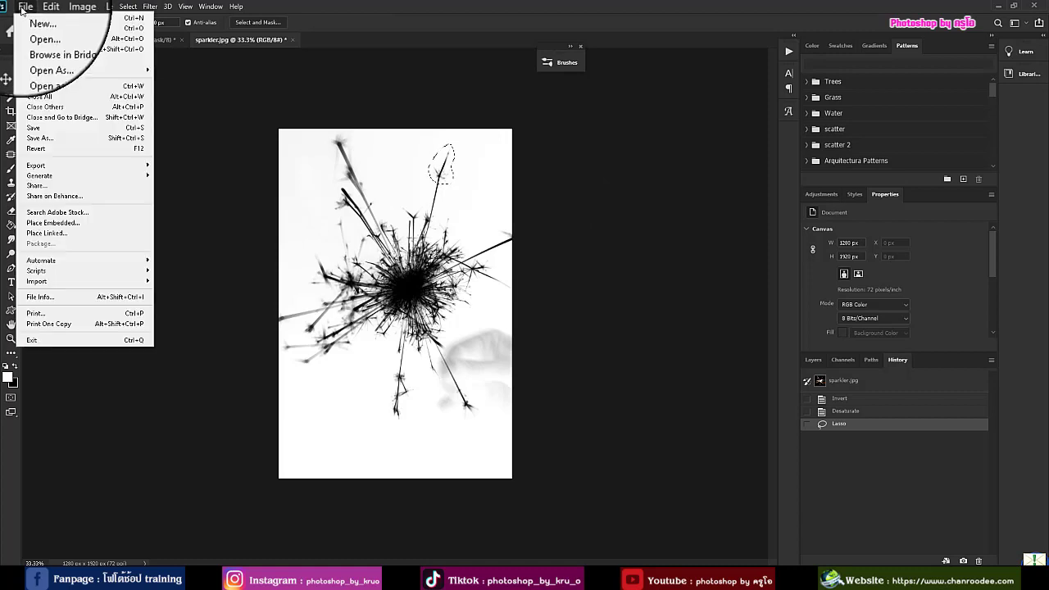
pyautogui.click(37, 21)
pyautogui.click(806, 194)
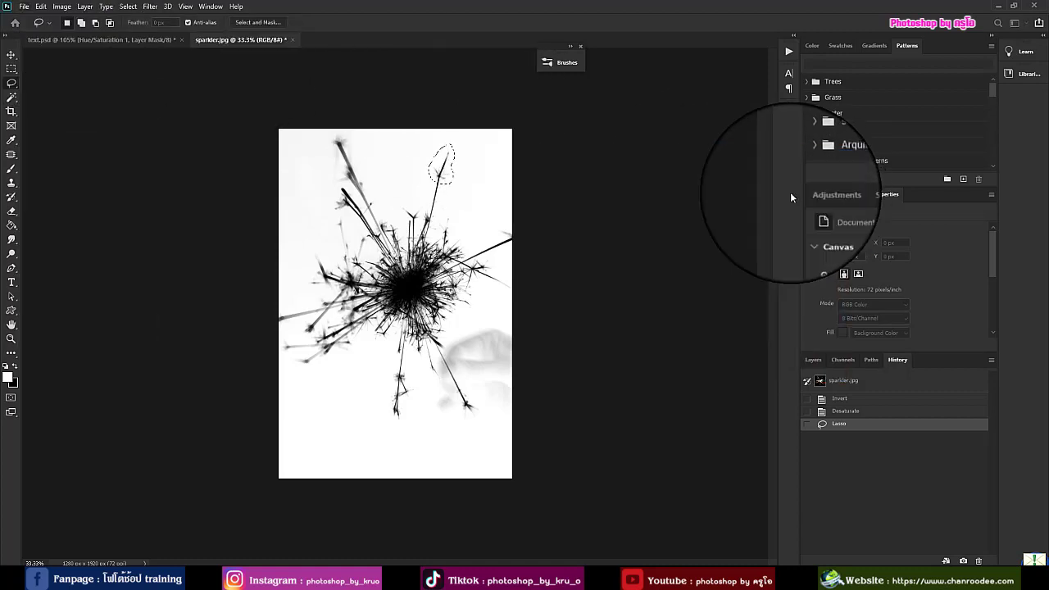
pyautogui.hotkey('ctrl', 'v')
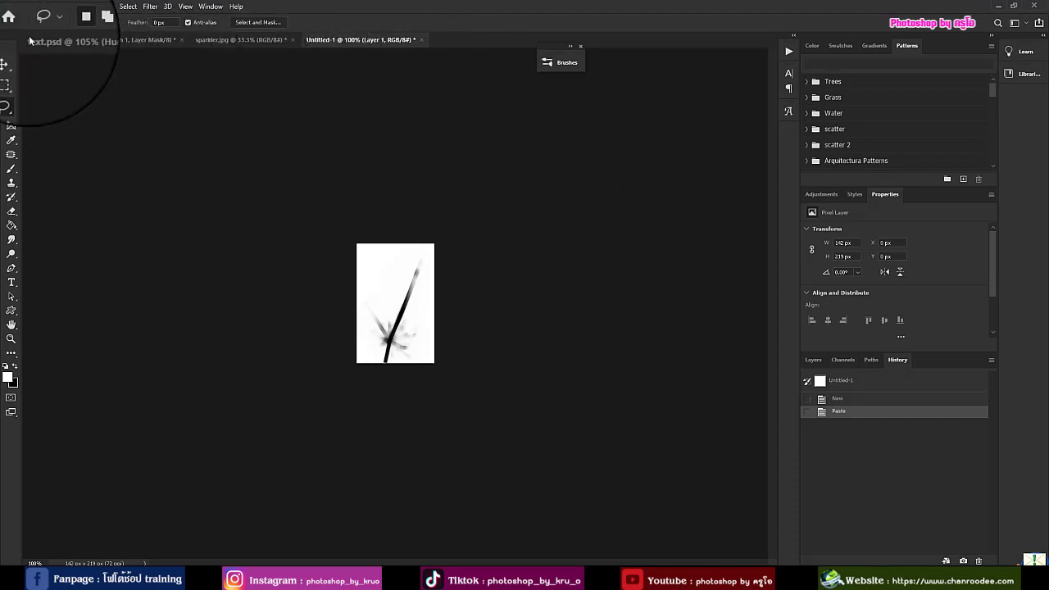
# Step: Define a brush preset from the pasted spark tip, keeping the suggested name, and activate the Brush tool
pyautogui.click(41, 6)
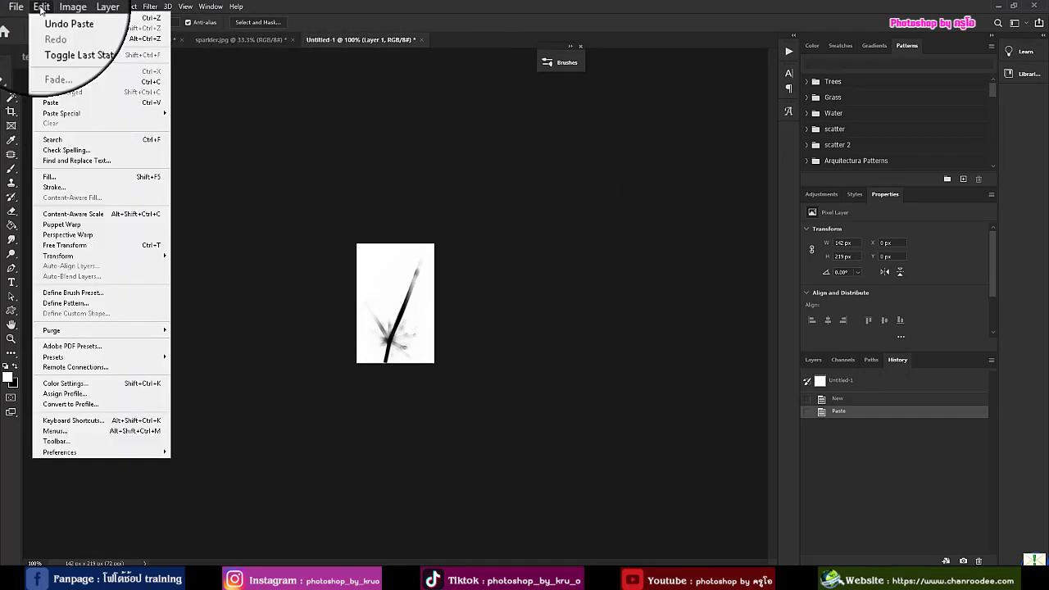
pyautogui.click(82, 293)
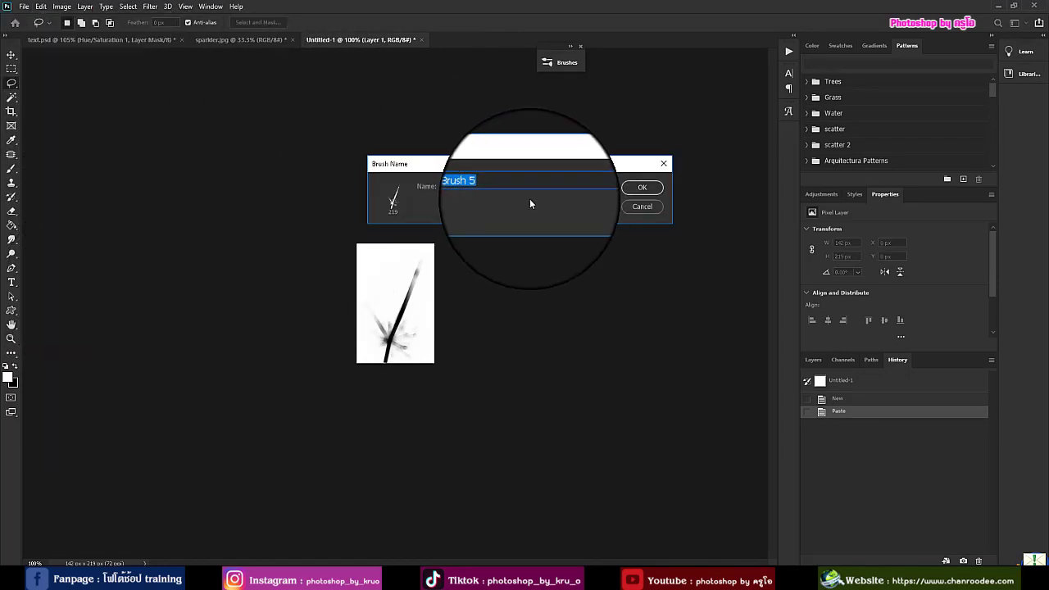
pyautogui.click(643, 190)
pyautogui.press('b')
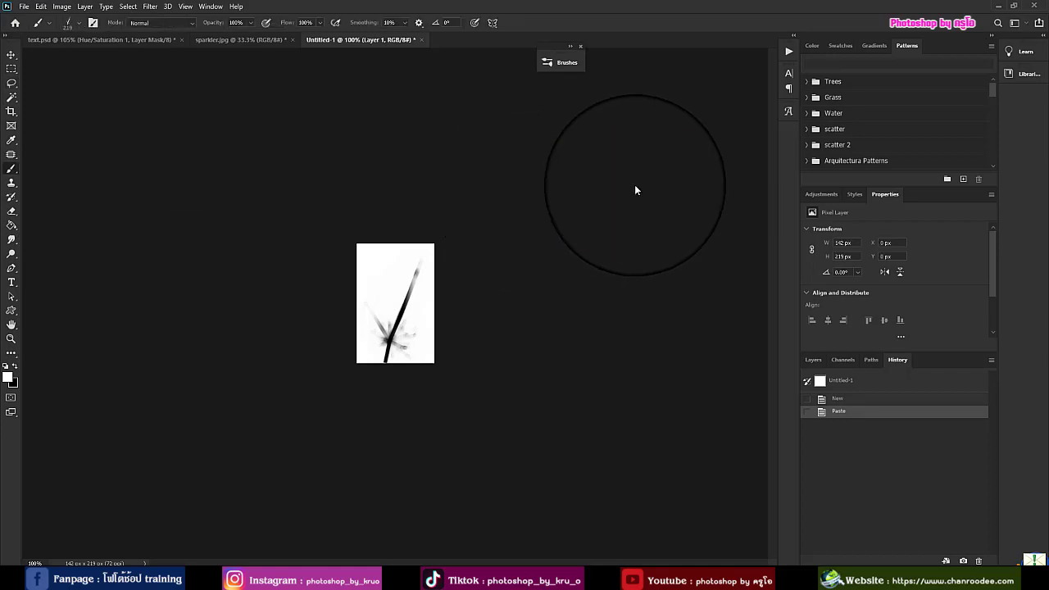
# Step: Create a new 1280 x 720 px document at 150 pixels/inch with a black background
pyautogui.click(15, 6)
pyautogui.click(70, 32)
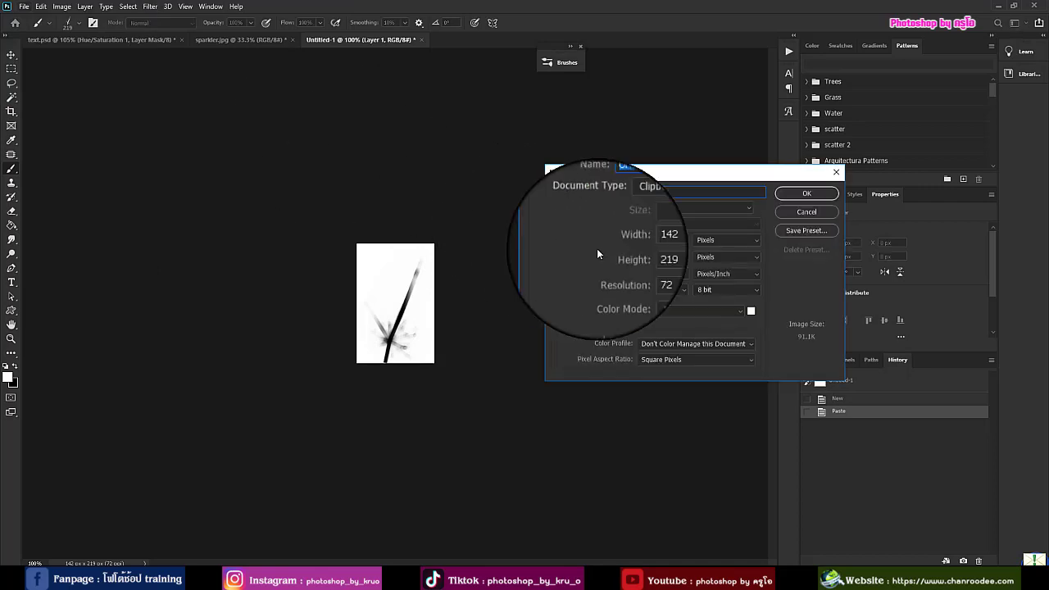
pyautogui.click(663, 311)
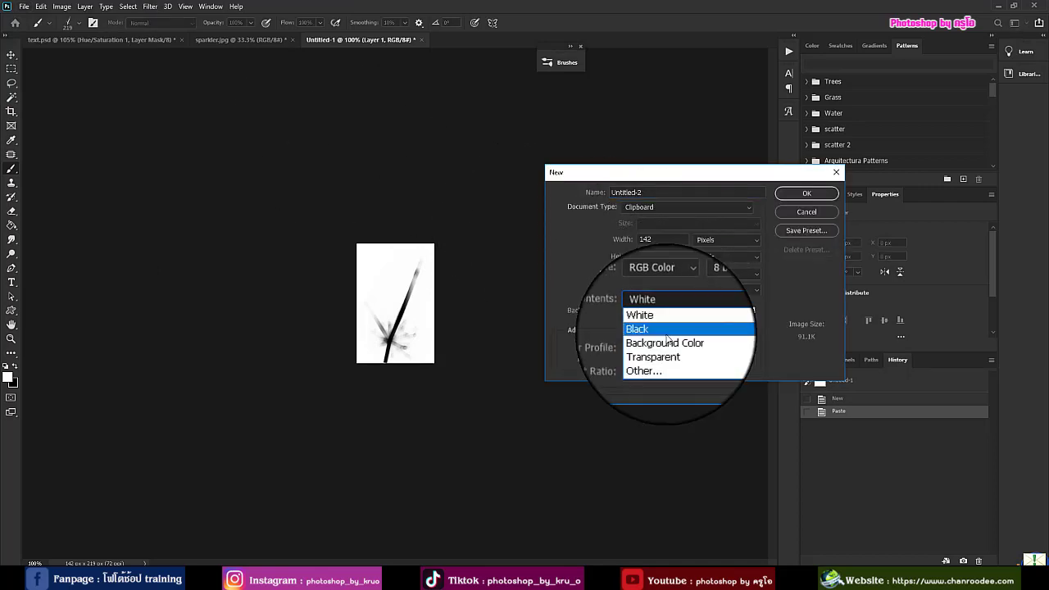
pyautogui.click(666, 339)
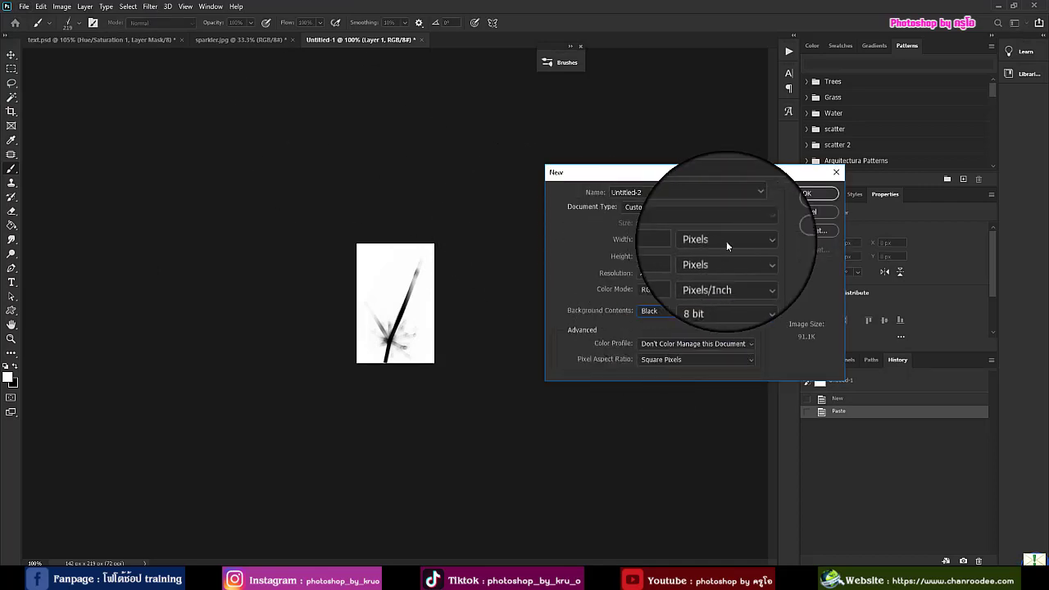
pyautogui.moveTo(657, 239); pyautogui.dragTo(582, 223)
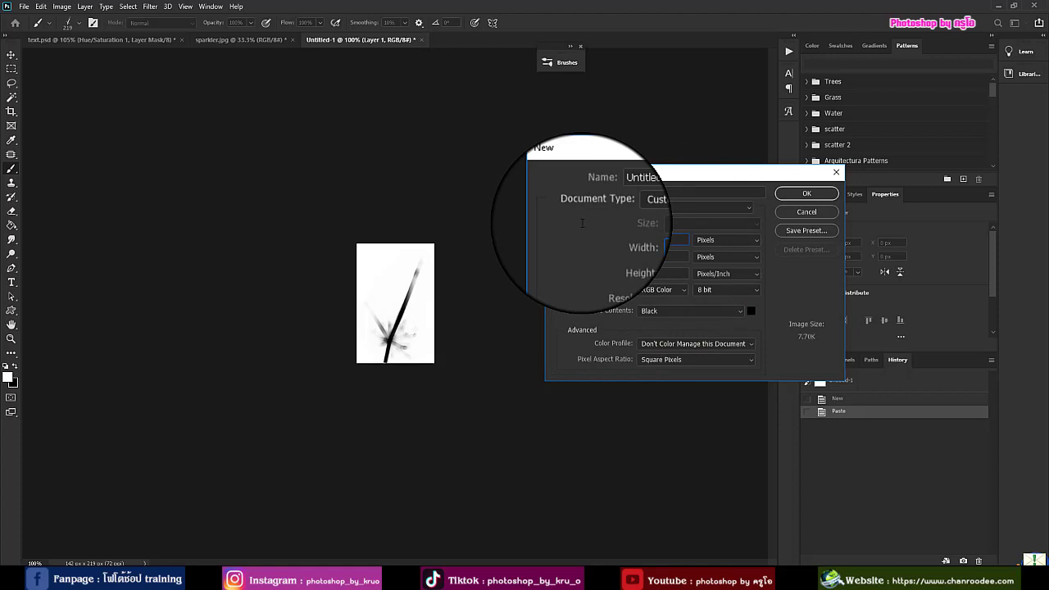
pyautogui.write('1280')
pyautogui.press('Tab')
pyautogui.write('720')
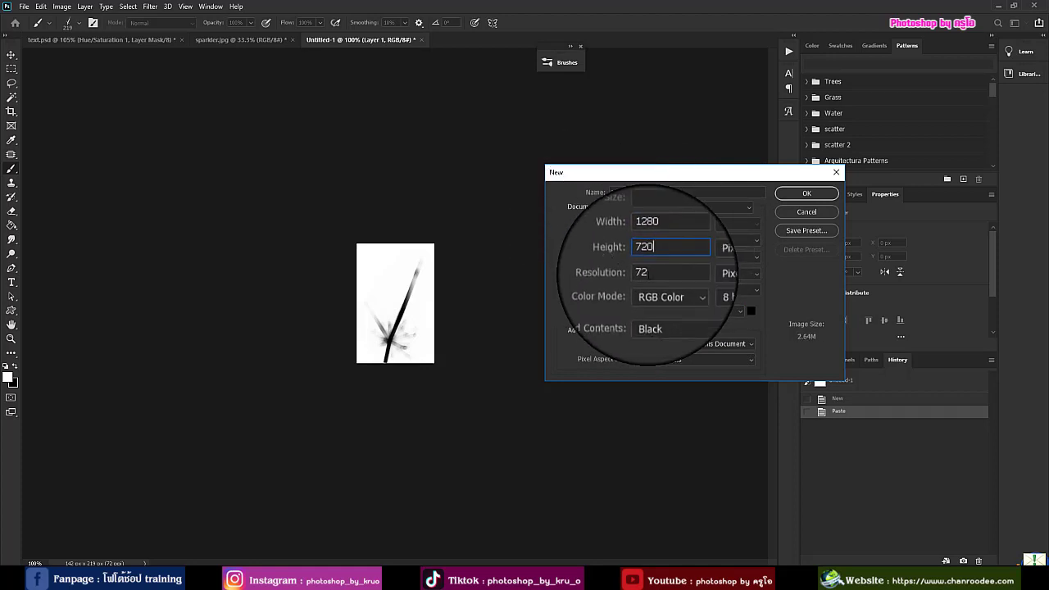
pyautogui.press('Tab')
pyautogui.write('150')
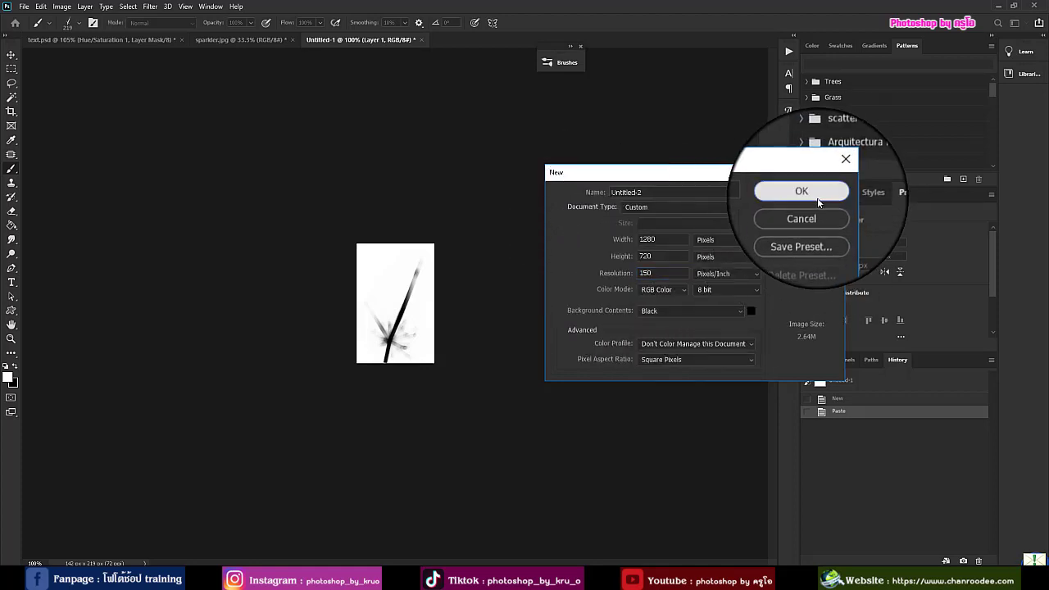
pyautogui.click(817, 198)
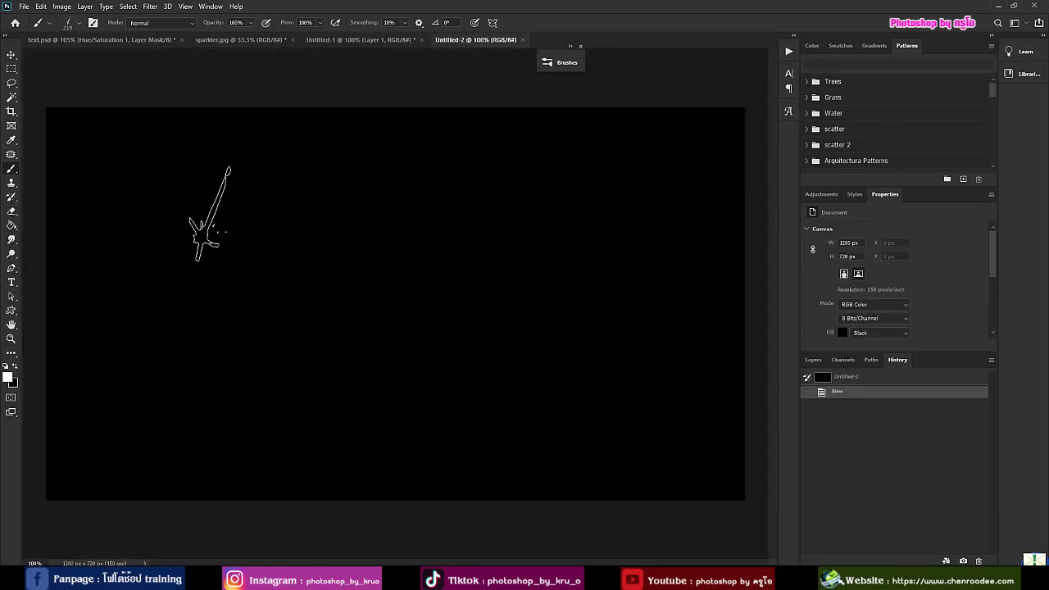
# Step: Stamp white sparks with the new brush across the upper part of the black canvas, reducing the brush size for the smaller ones
pyautogui.click(209, 209)
pyautogui.click(344, 291)
pyautogui.click(440, 190)
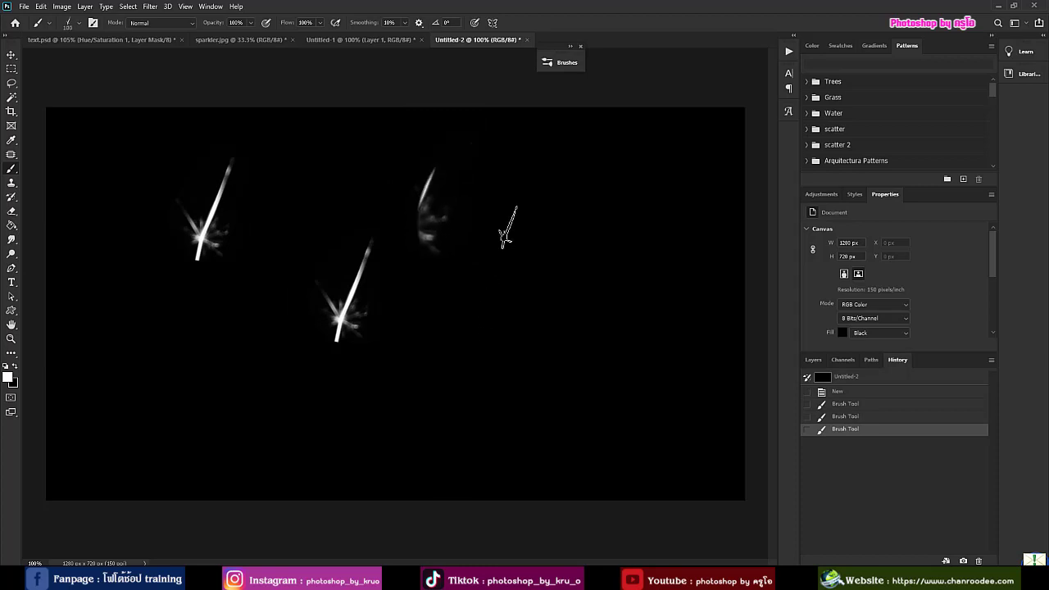
pyautogui.click(508, 225)
pyautogui.click(603, 182)
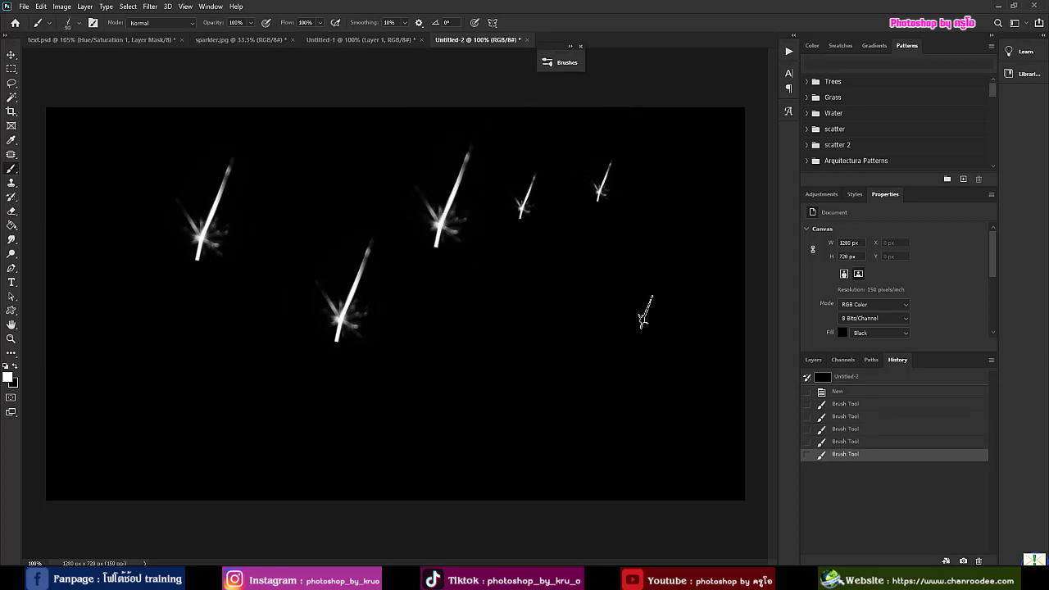
pyautogui.click(690, 199)
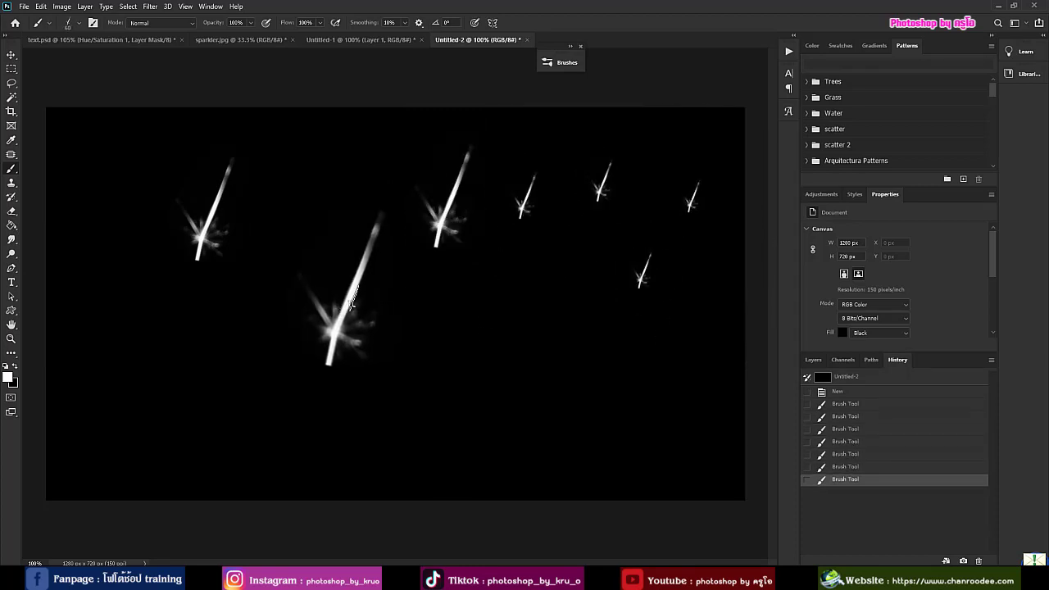
# Step: Close the Untitled-1 document holding the pasted spark tip without saving it
pyautogui.click(330, 40)
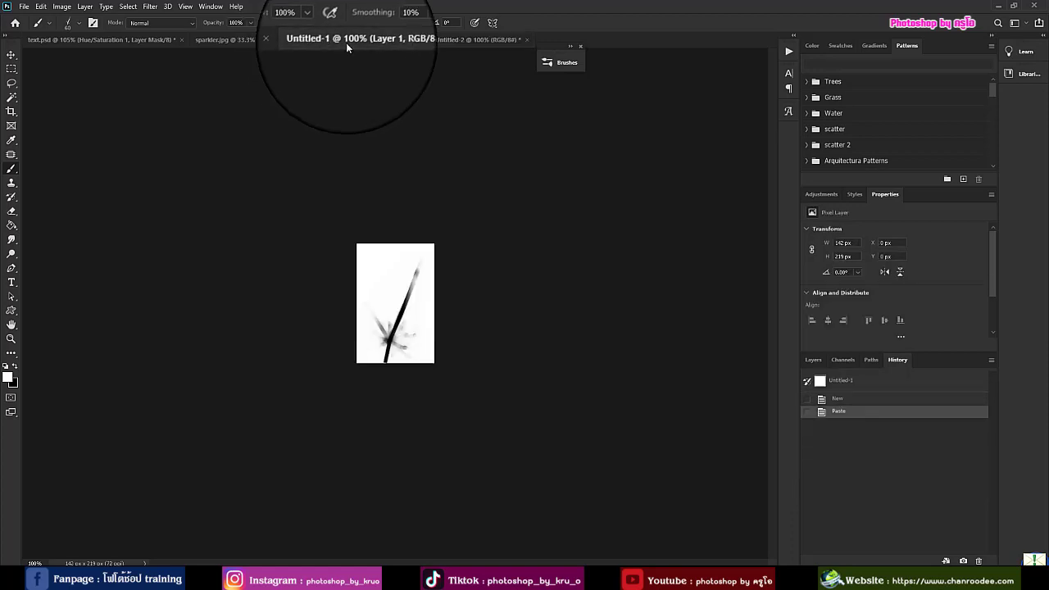
pyautogui.click(415, 39)
pyautogui.click(512, 215)
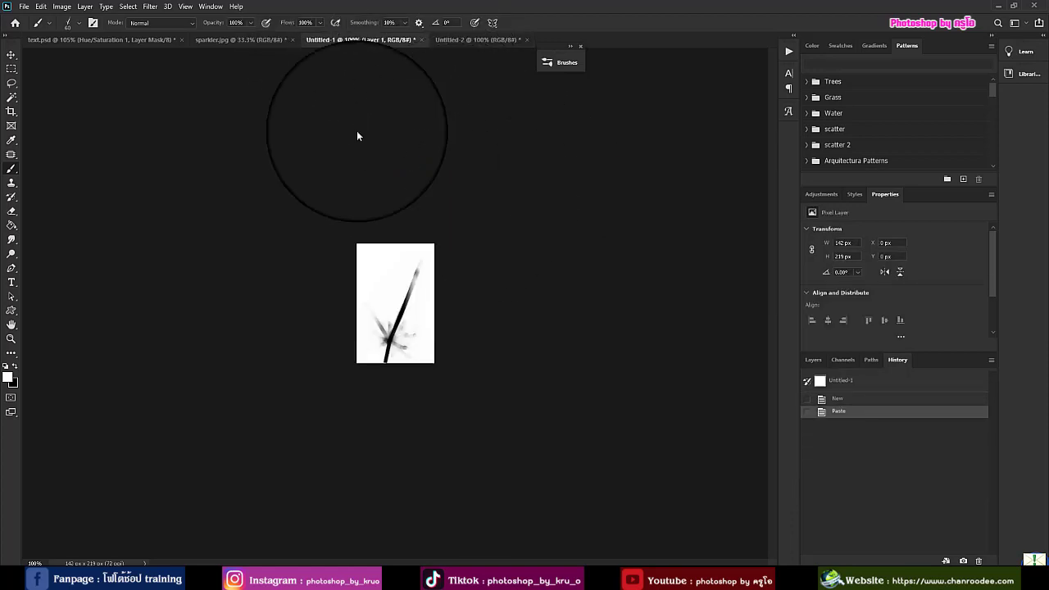
# Step: In sparkler.jpg, clear the old selection and lasso the branching spark below the burst's centre
pyautogui.click(225, 40)
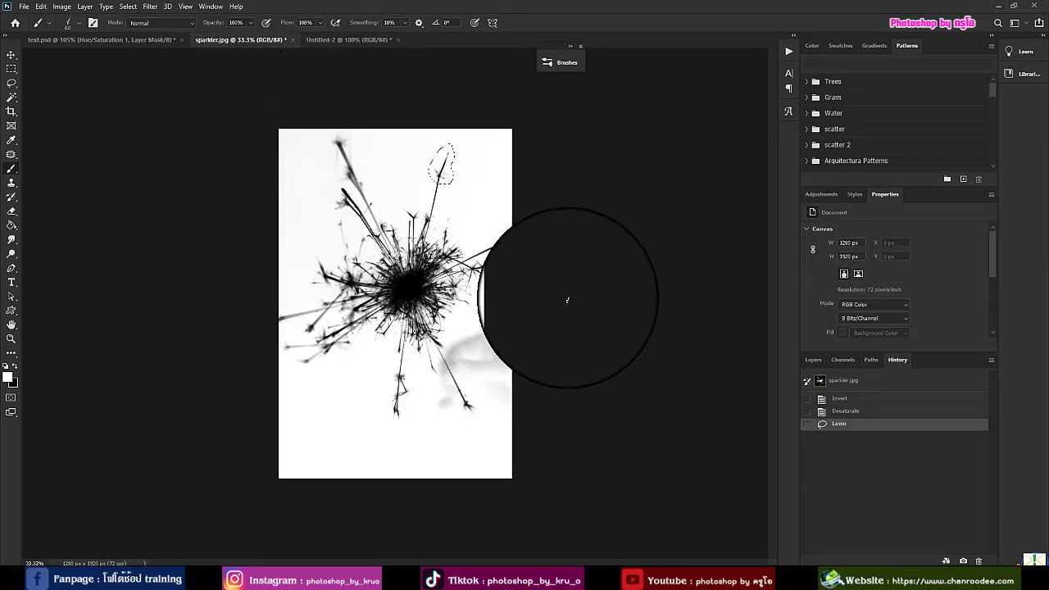
pyautogui.hotkey('ctrl', 'd')
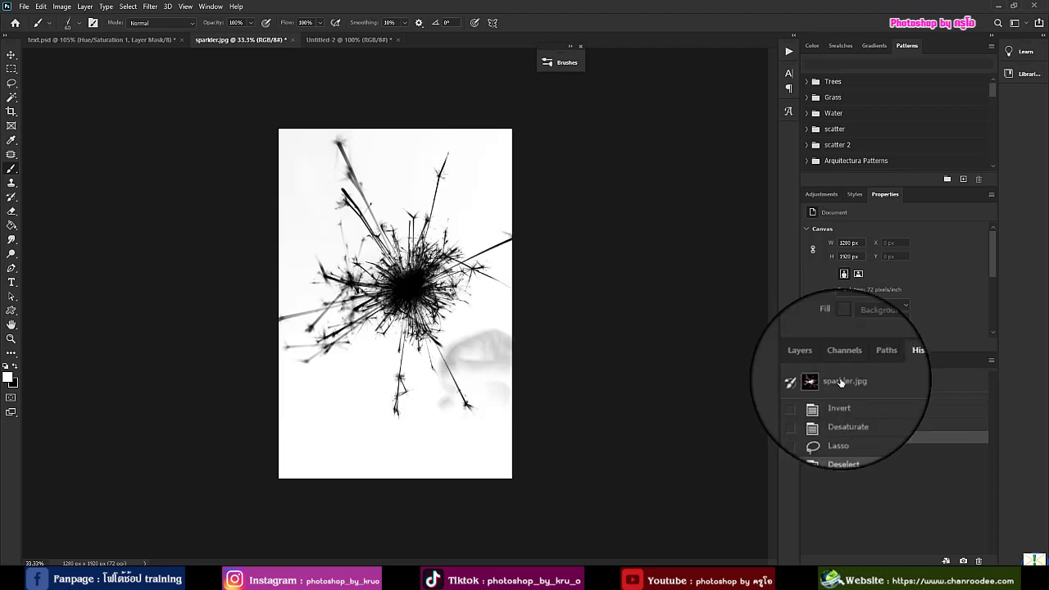
pyautogui.click(11, 84)
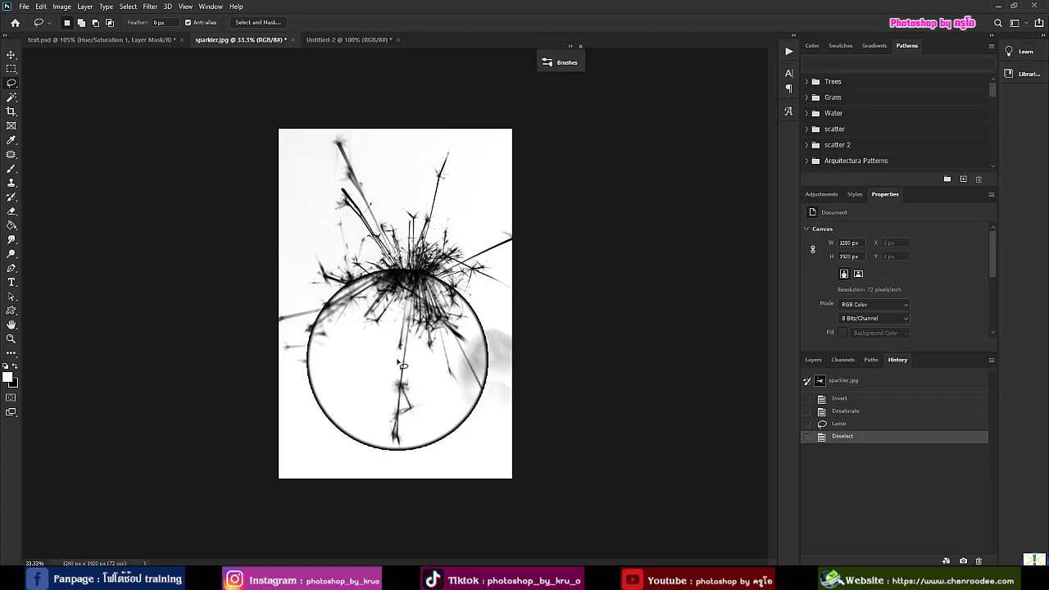
pyautogui.moveTo(404, 362)
pyautogui.mouseDown()
pyautogui.moveTo(381, 398)
pyautogui.moveTo(390, 420)
pyautogui.moveTo(411, 369)
pyautogui.mouseUp()
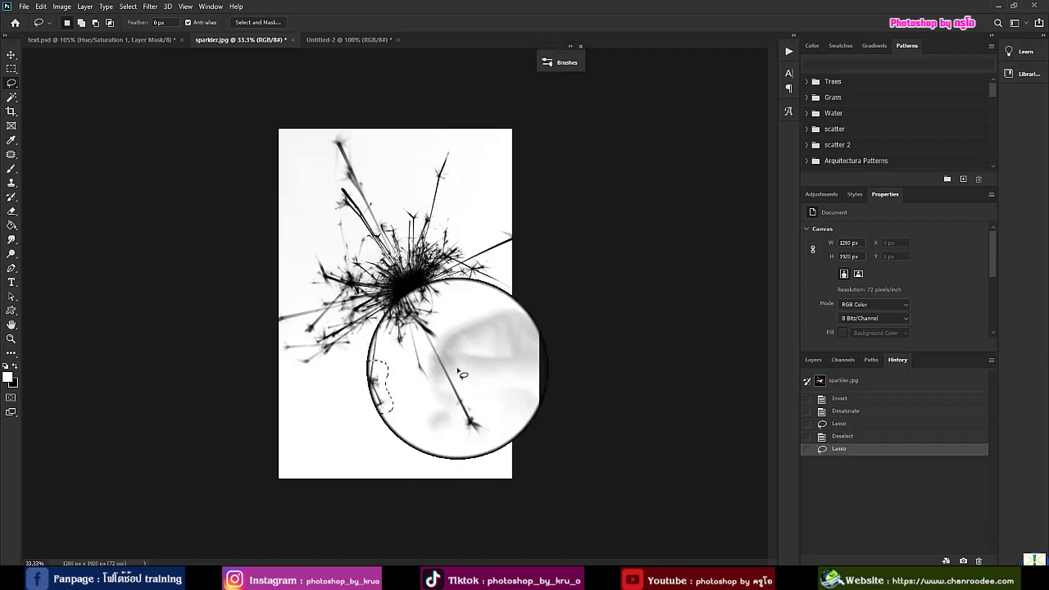
pyautogui.click(23, 6)
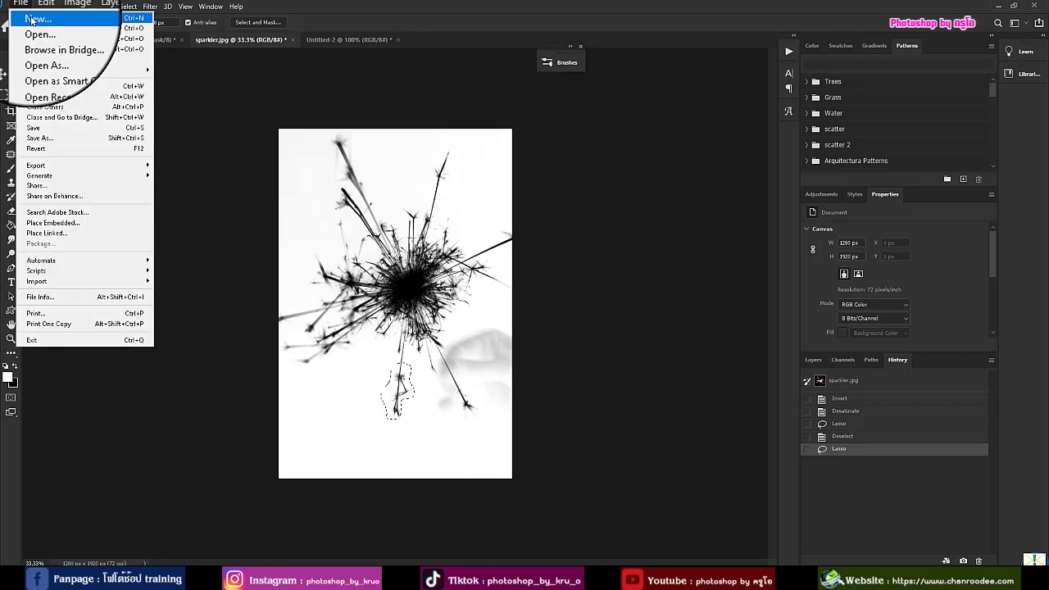
pyautogui.click(31, 20)
pyautogui.click(803, 194)
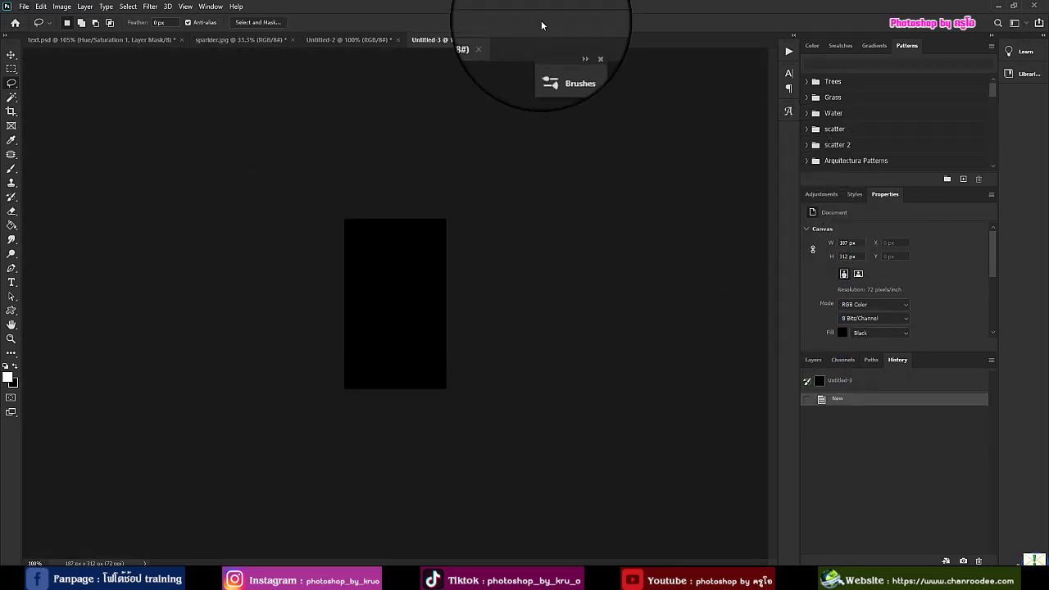
pyautogui.click(367, 39)
# Step: Create a new clipboard-sized document with a white background and paste the copied branching spark into it
pyautogui.click(24, 6)
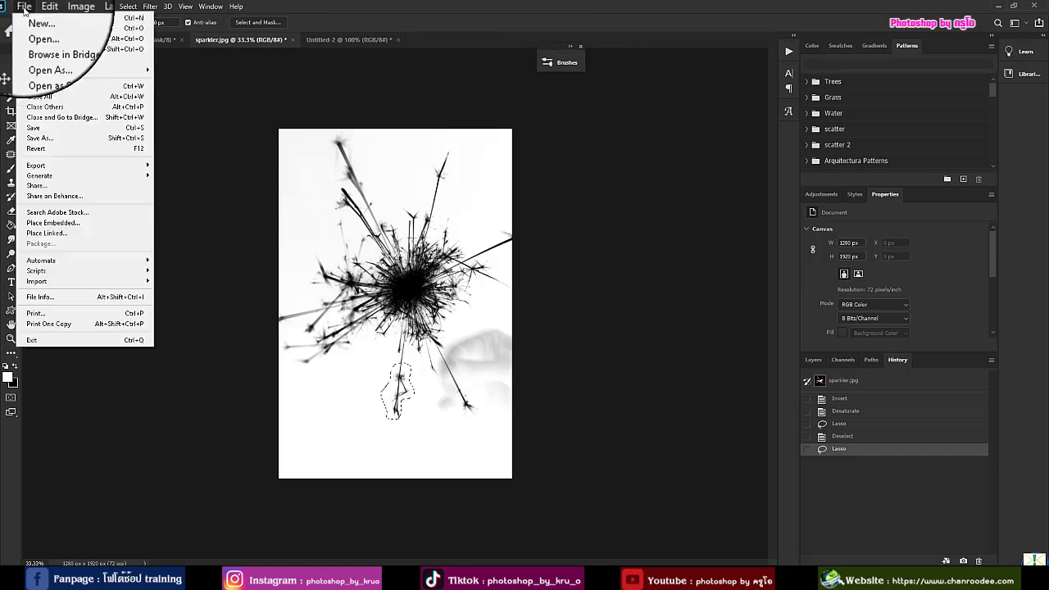
pyautogui.click(31, 20)
pyautogui.click(649, 311)
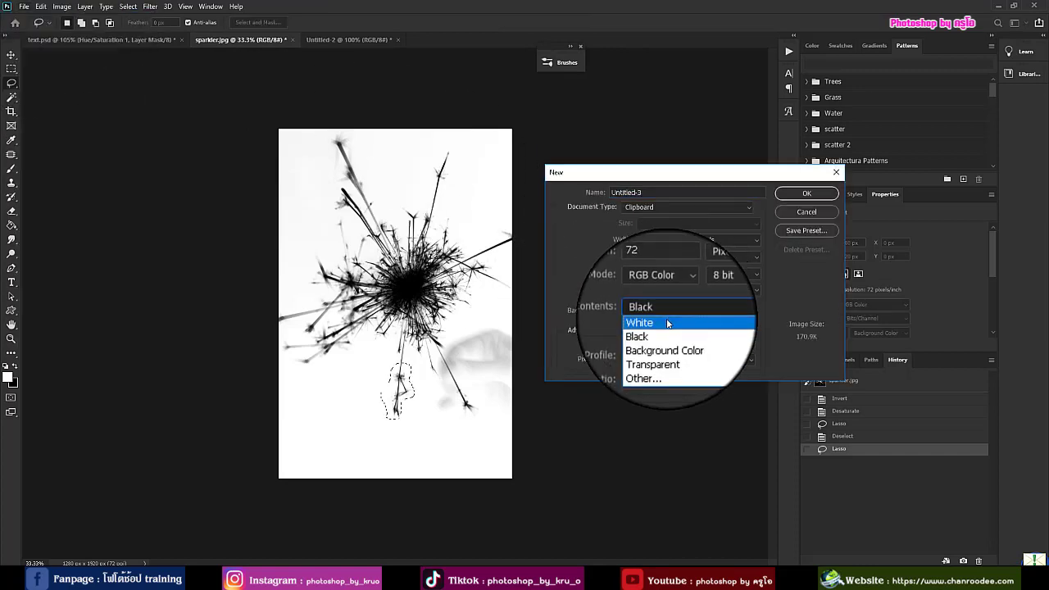
pyautogui.click(660, 323)
pyautogui.click(807, 195)
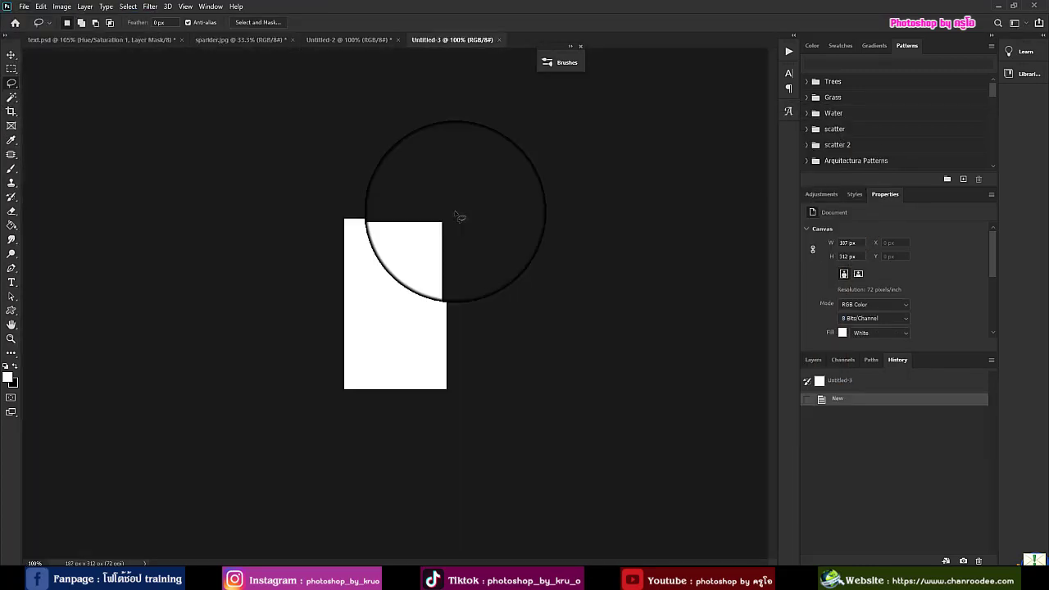
pyautogui.hotkey('ctrl', 'v')
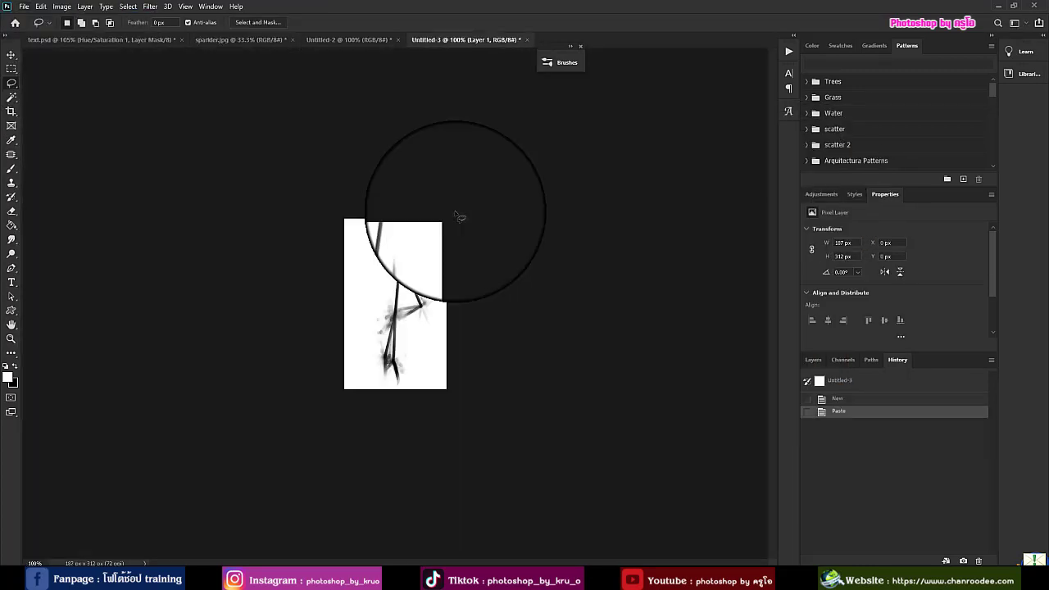
# Step: Define a brush preset from the pasted branching spark, keeping the suggested name
pyautogui.click(38, 6)
pyautogui.click(86, 292)
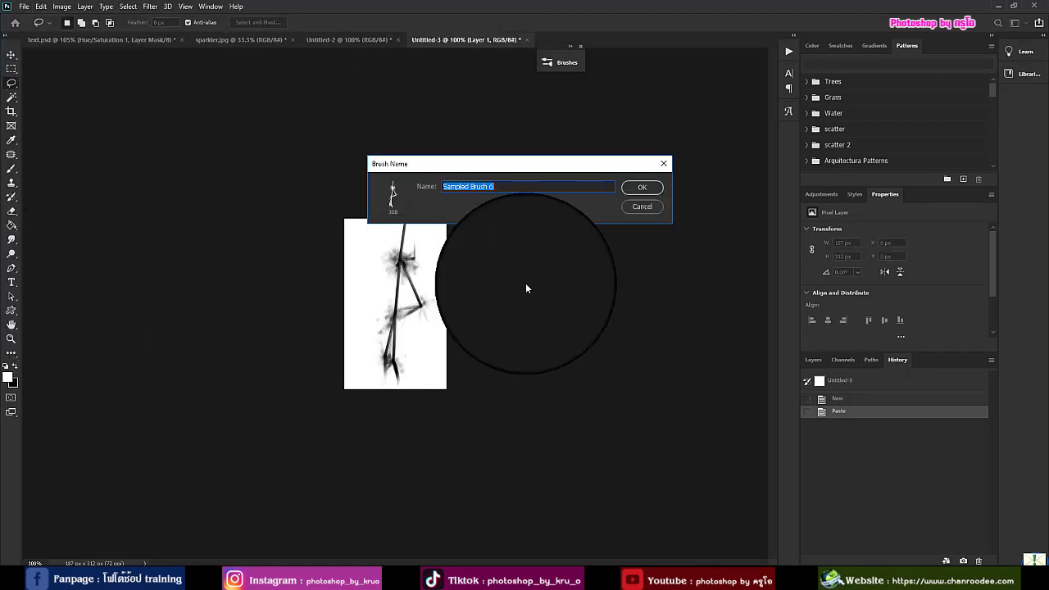
pyautogui.click(637, 186)
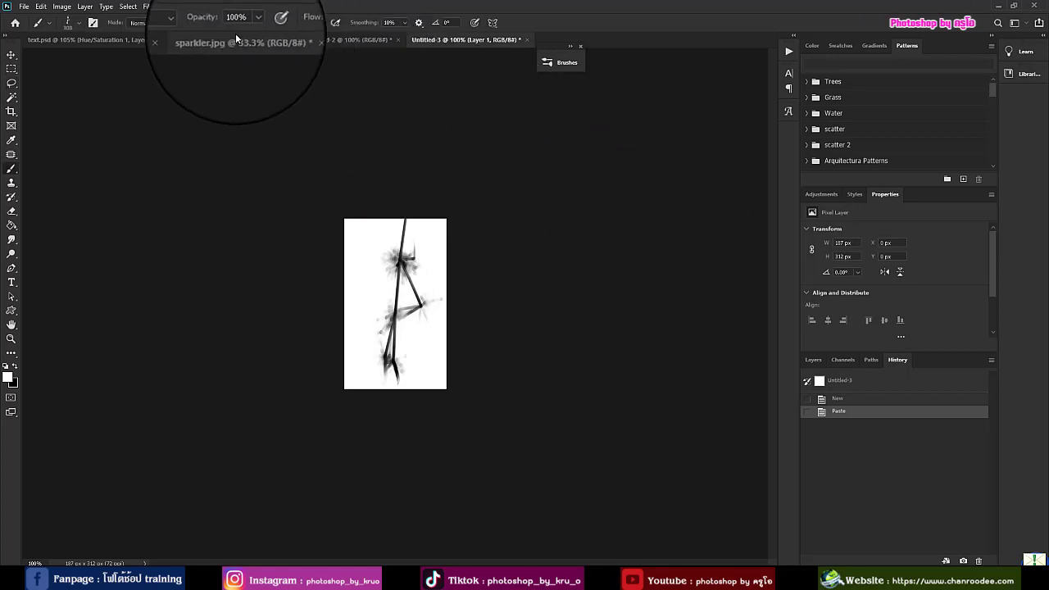
# Step: Stamp the branching spark brush in white in the lower part of the black Untitled-2 canvas
pyautogui.click(332, 39)
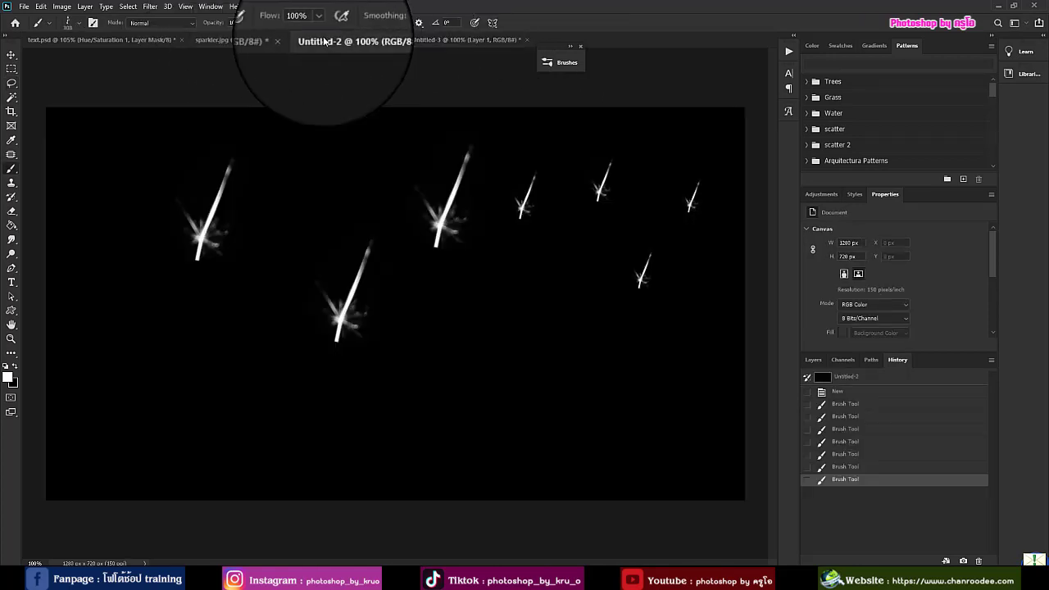
pyautogui.click(498, 402)
pyautogui.click(155, 373)
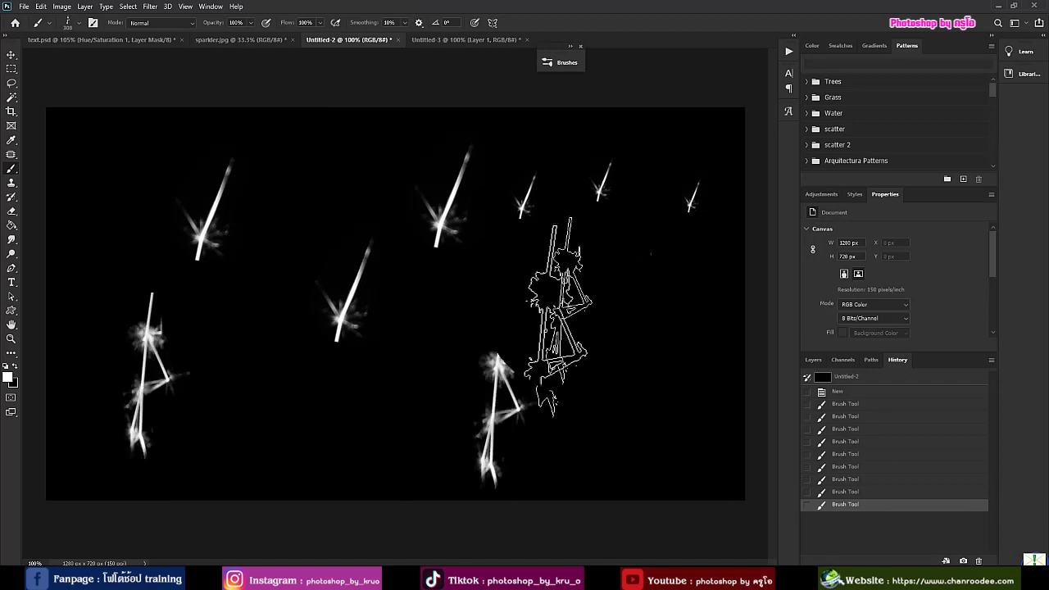
# Step: Review the newly sampled spark brushes in the brush presets, with Sampled Brush 6 as the active one
pyautogui.click(567, 292)
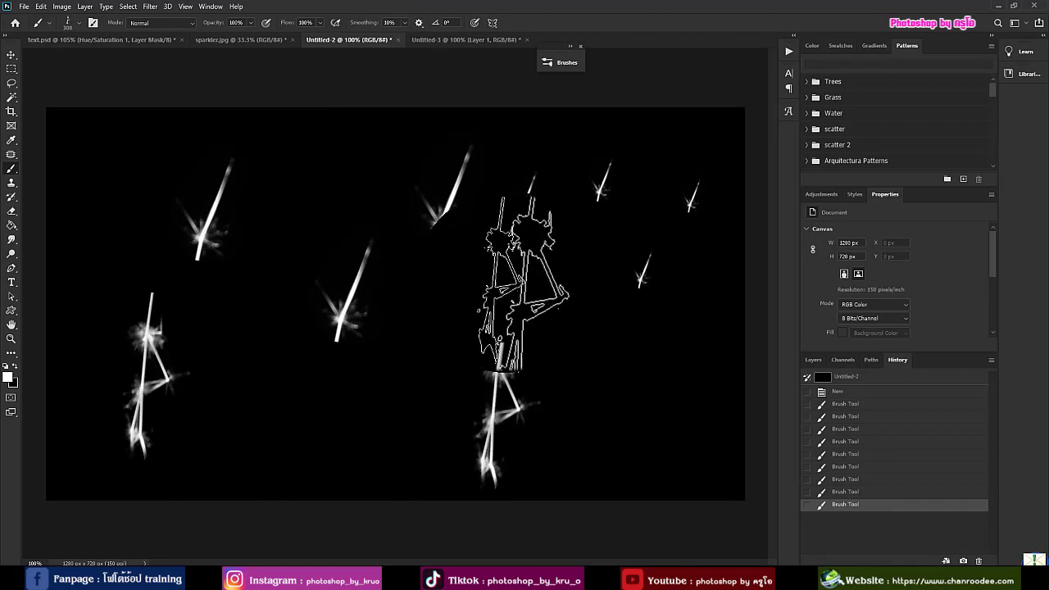
pyautogui.click(69, 25)
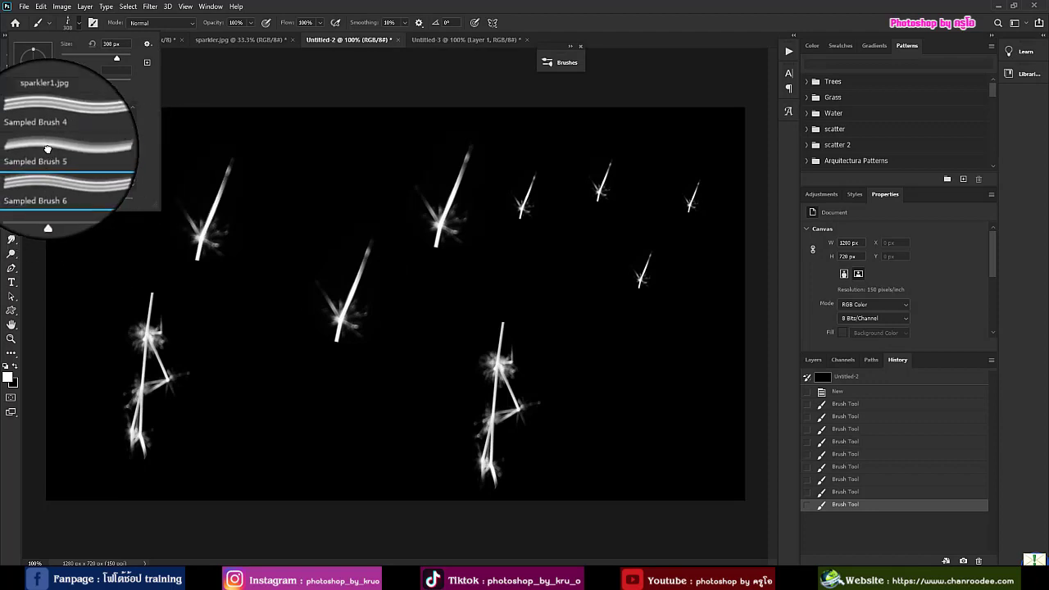
pyautogui.click(48, 155)
pyautogui.click(70, 178)
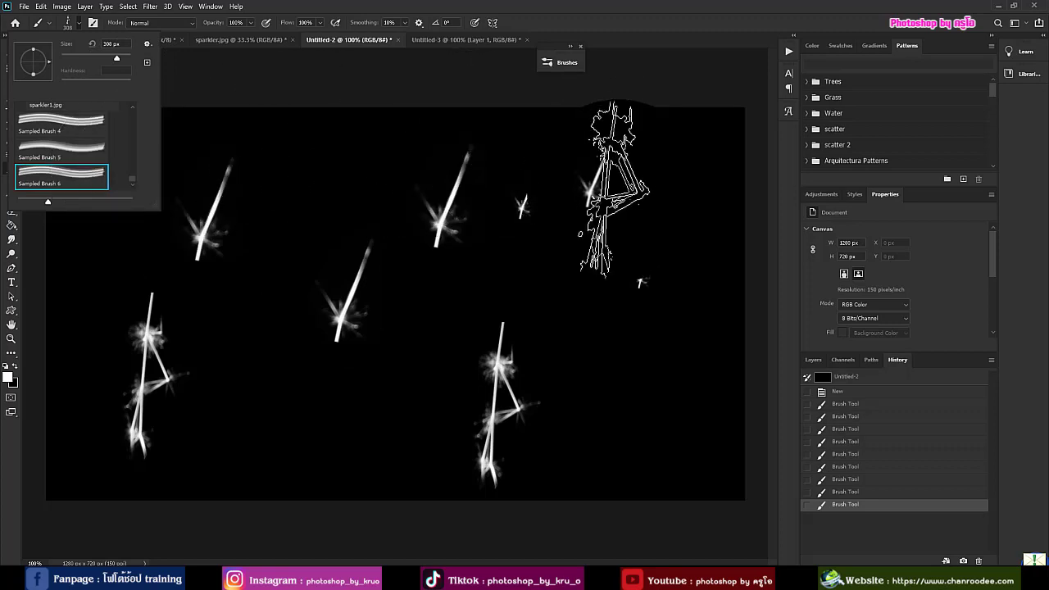
pyautogui.click(524, 197)
pyautogui.click(353, 43)
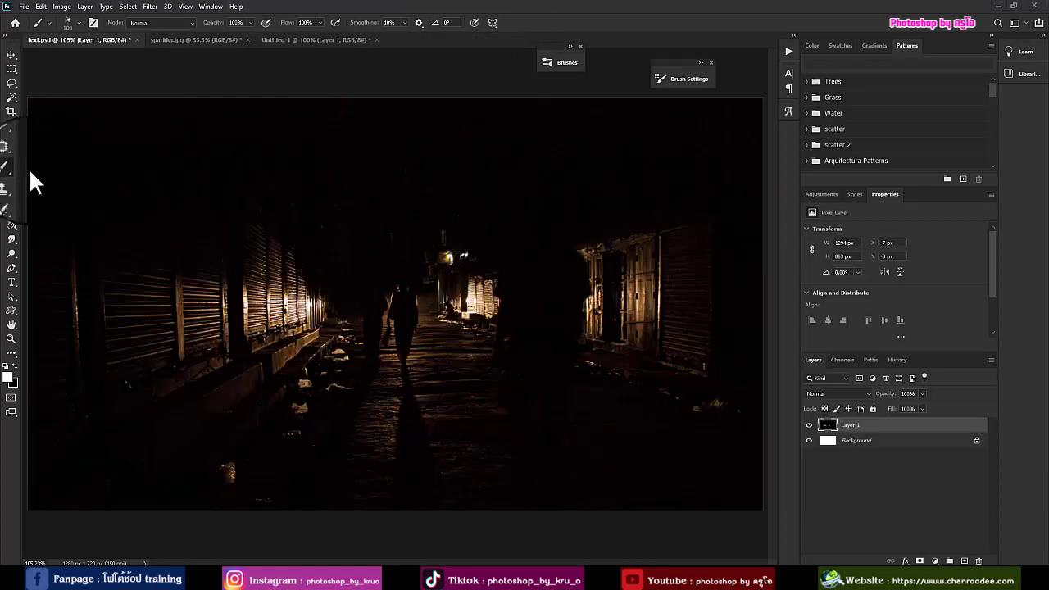
# Step: In text.psd, add the text "love" in white 100 px ZF InNoCent above the dark street scene
pyautogui.click(12, 283)
pyautogui.click(260, 188)
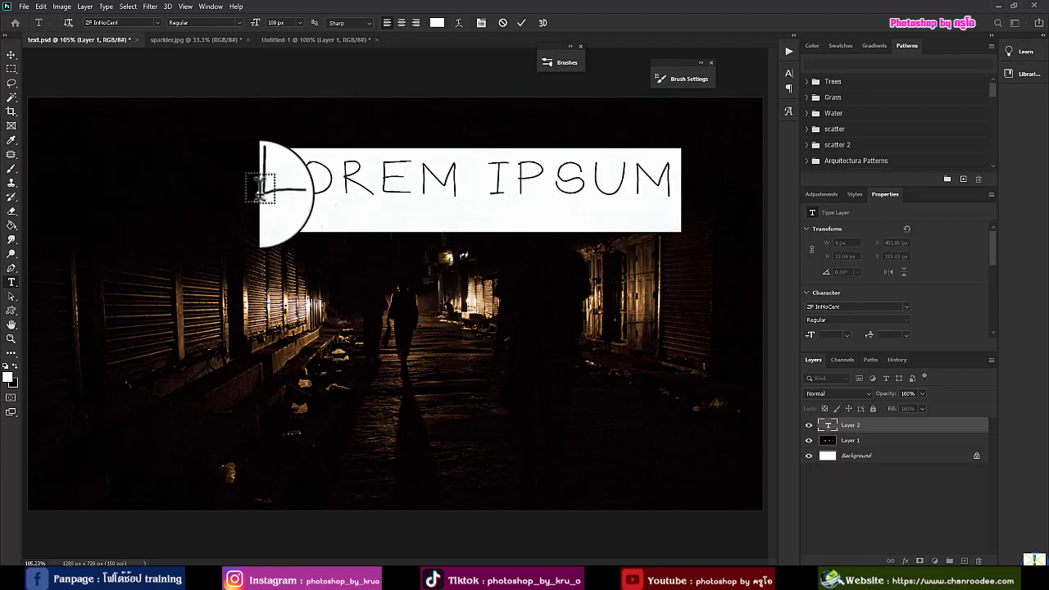
pyautogui.press('Right')
pyautogui.press('BackSpace')
pyautogui.press('BackSpace')
pyautogui.press('BackSpace')
pyautogui.press('BackSpace')
pyautogui.press('BackSpace')
pyautogui.press('BackSpace')
pyautogui.press('BackSpace')
pyautogui.press('BackSpace')
pyautogui.press('BackSpace')
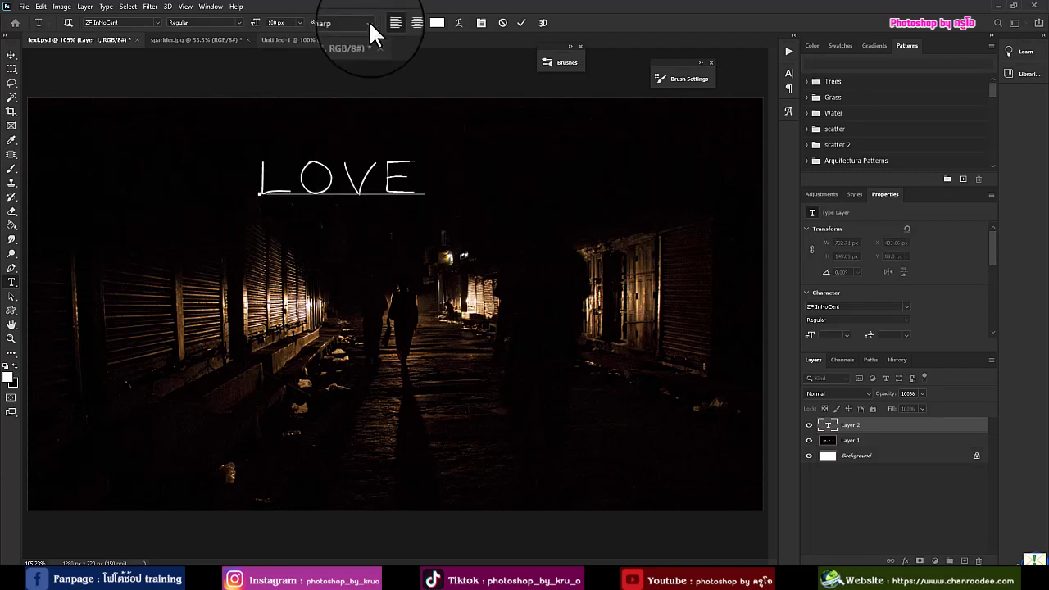
pyautogui.click(520, 24)
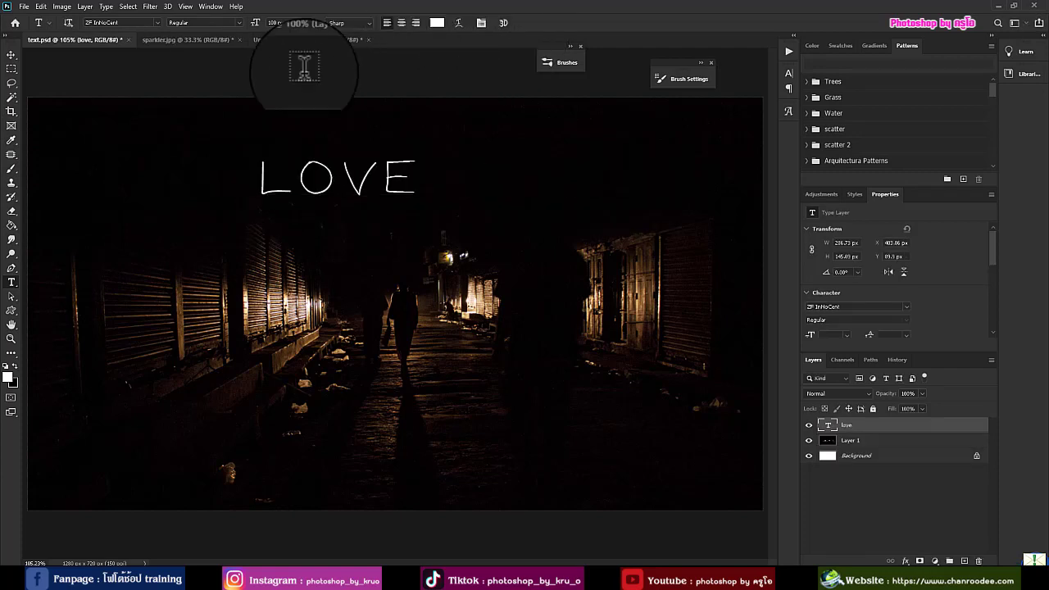
# Step: Scale the love text to about 225% and place it roughly centred above the walking figures
pyautogui.click(11, 55)
pyautogui.hotkey('ctrl', 't')
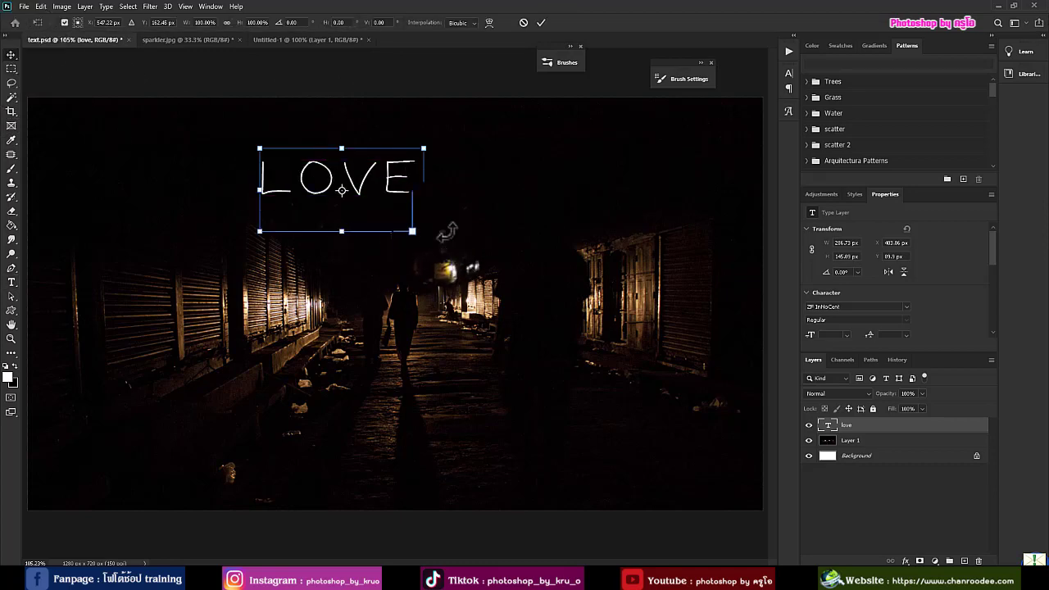
pyautogui.moveTo(421, 230); pyautogui.dragTo(630, 336)
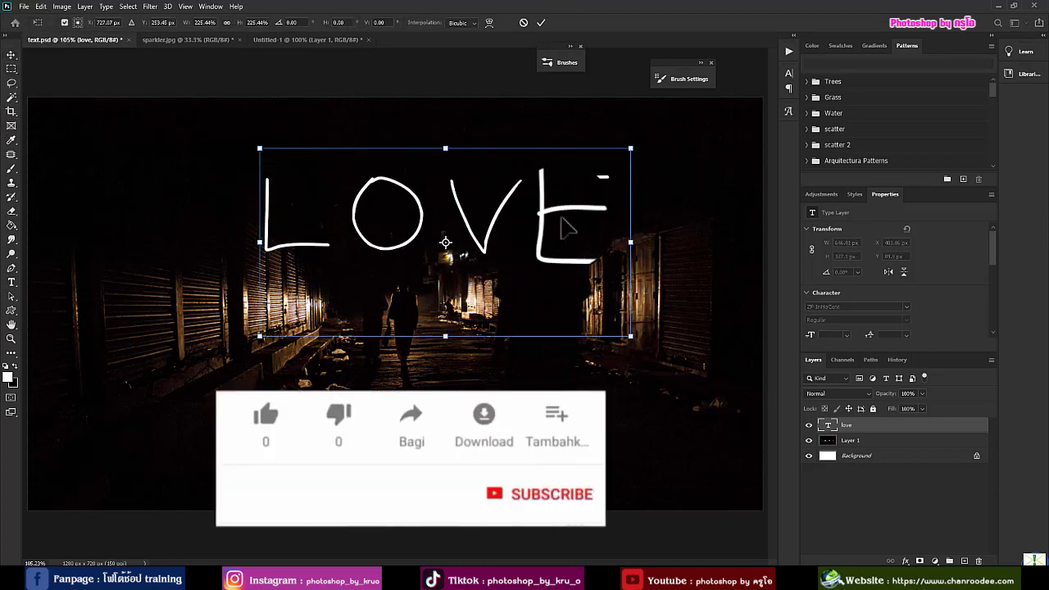
pyautogui.moveTo(533, 215); pyautogui.dragTo(498, 196)
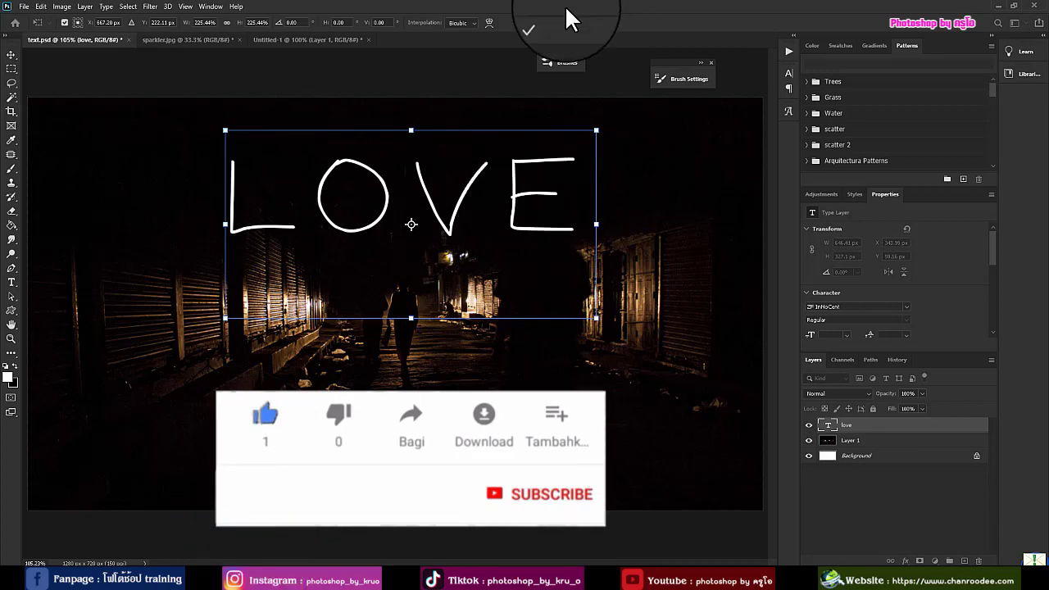
pyautogui.click(541, 25)
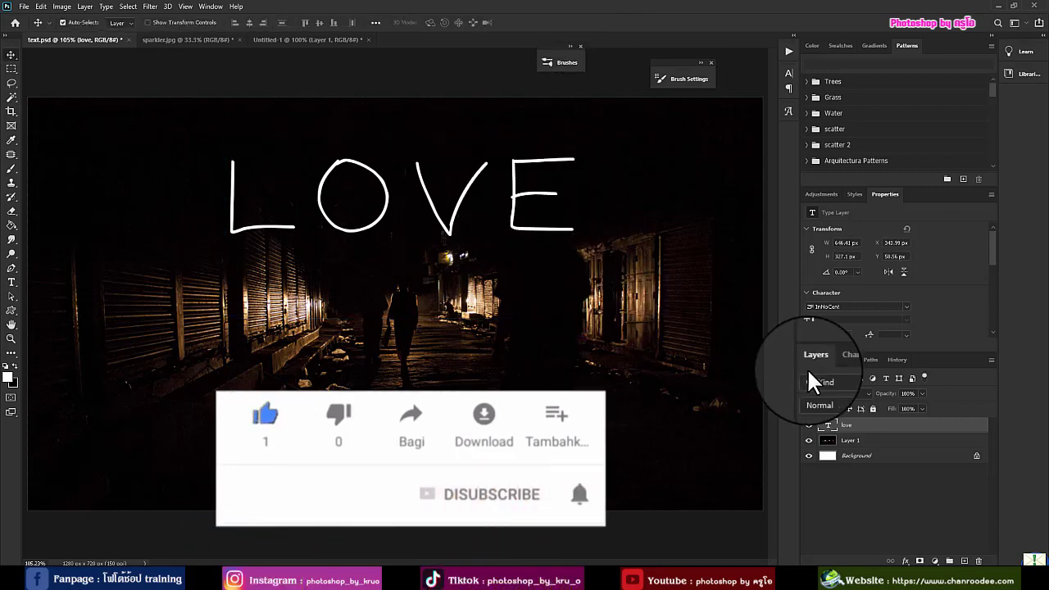
# Step: Rasterize the love text layer, then load its letters as a selection and turn that into a work path
pyautogui.rightClick(867, 424)
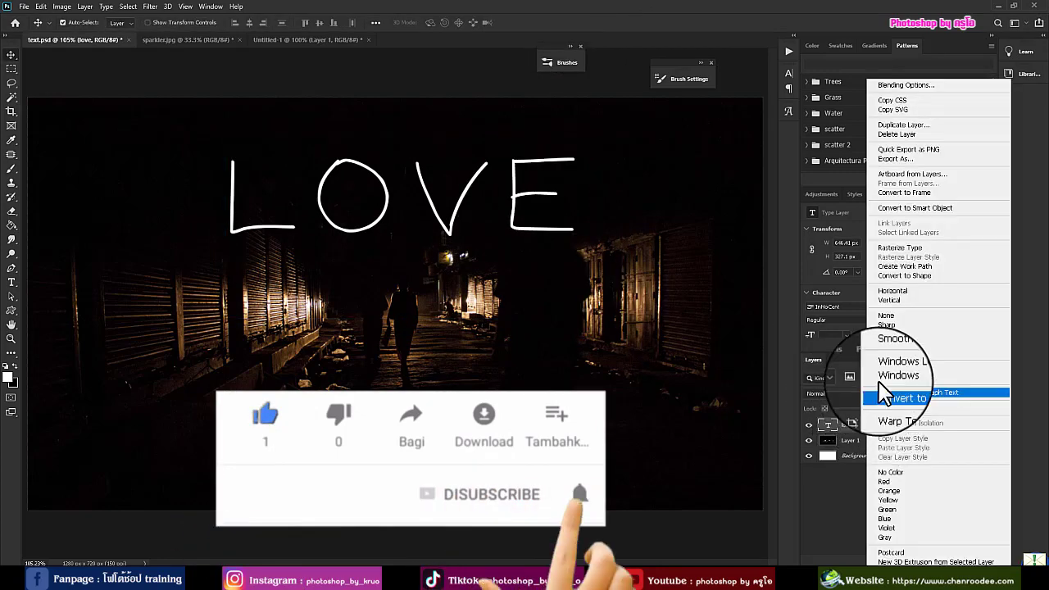
pyautogui.click(894, 248)
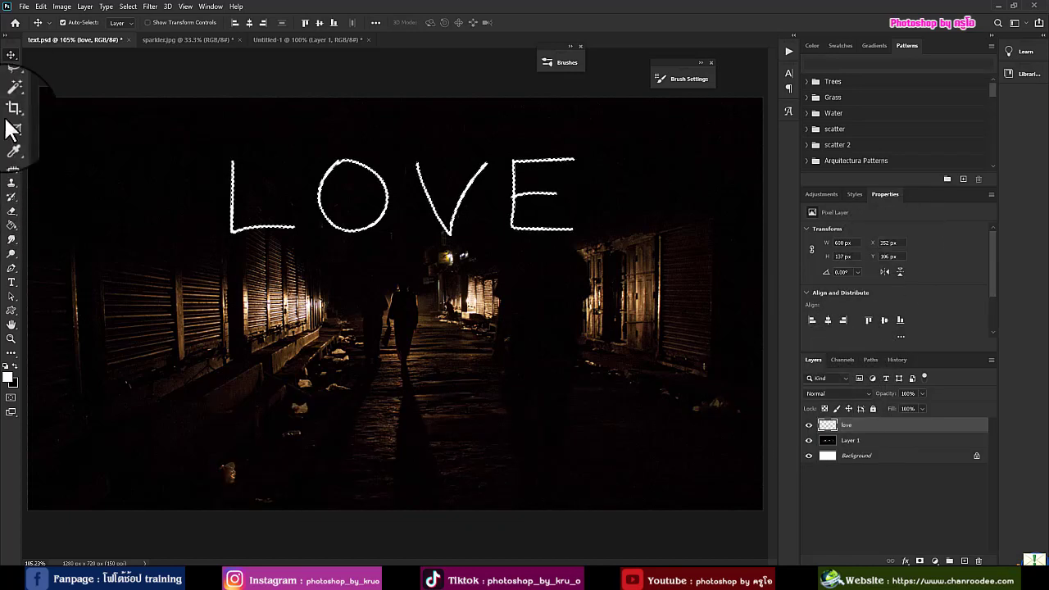
pyautogui.click(11, 83)
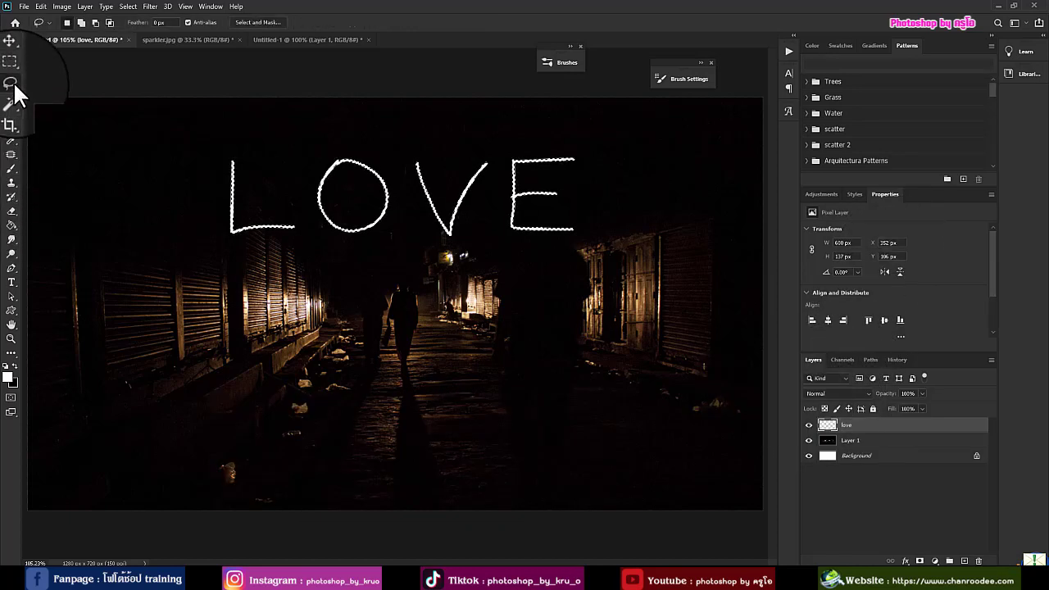
pyautogui.rightClick(233, 174)
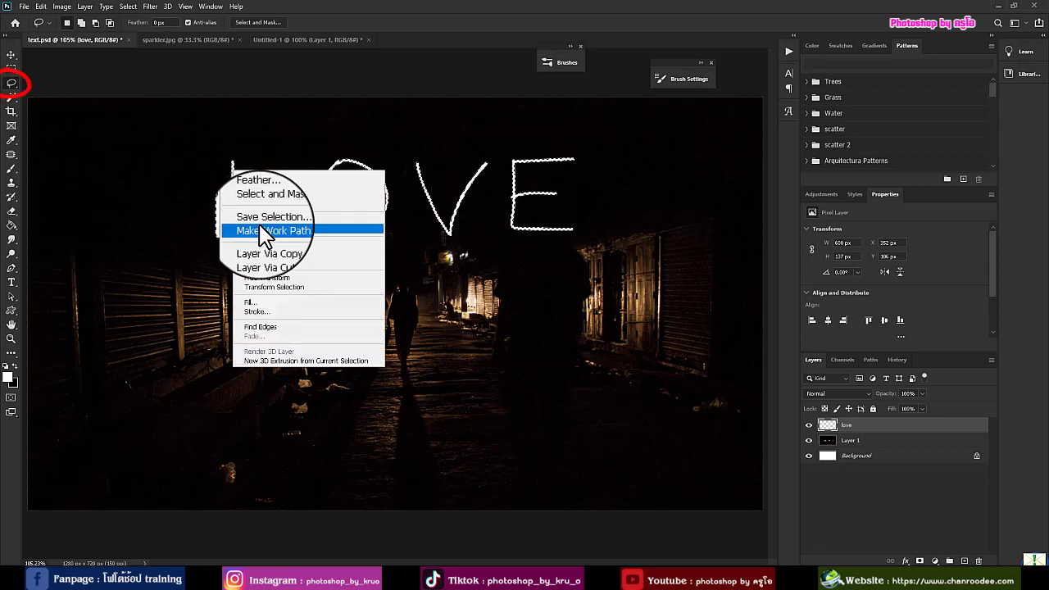
pyautogui.click(262, 231)
pyautogui.click(572, 179)
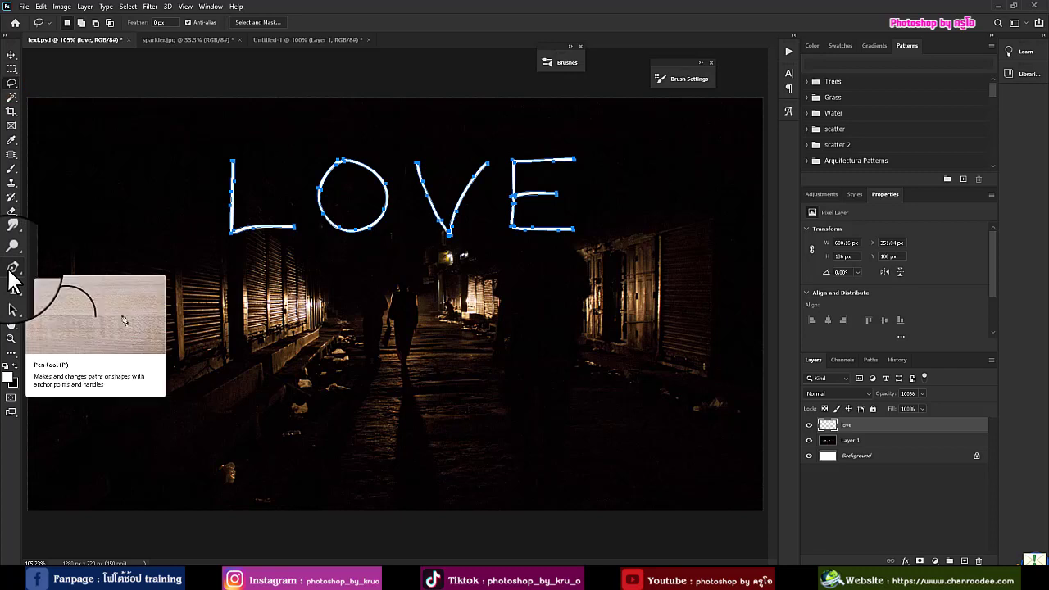
# Step: Add a new layer above the love layer and choose Sampled Brush 4 for the Brush tool
pyautogui.click(12, 168)
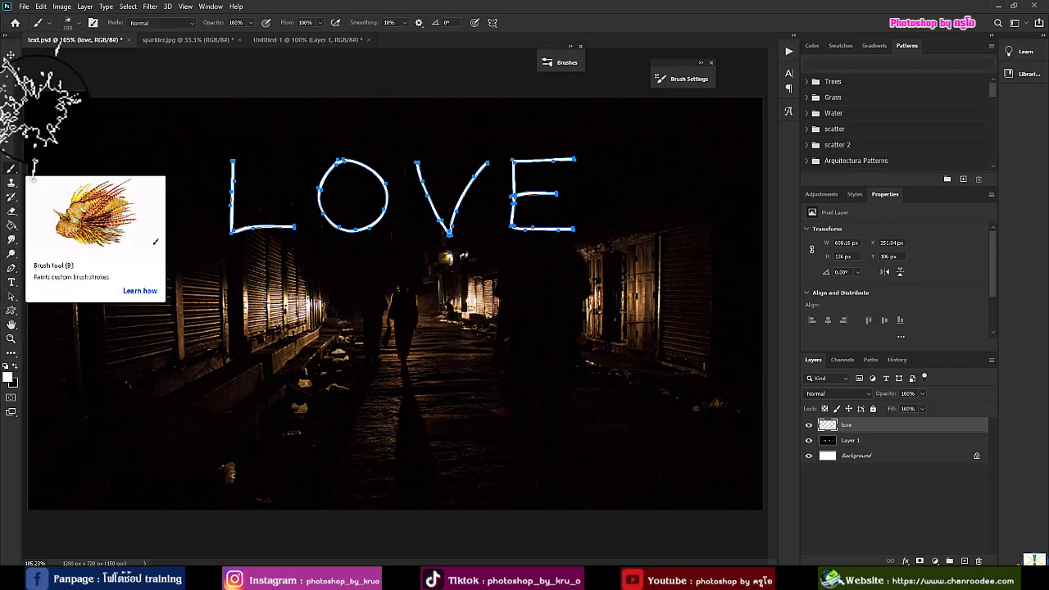
pyautogui.click(79, 23)
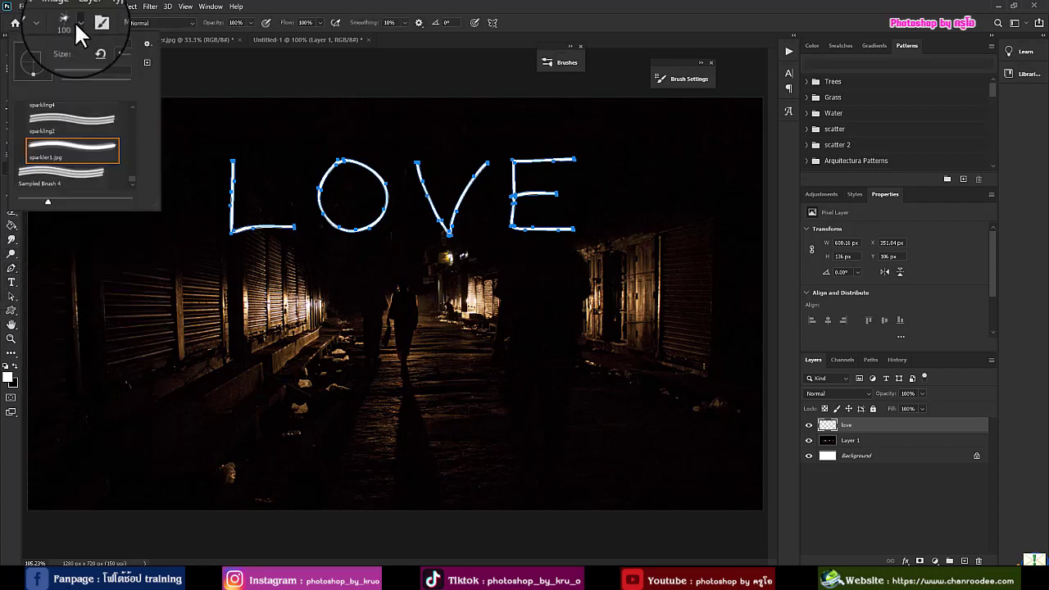
pyautogui.click(964, 560)
pyautogui.click(964, 560)
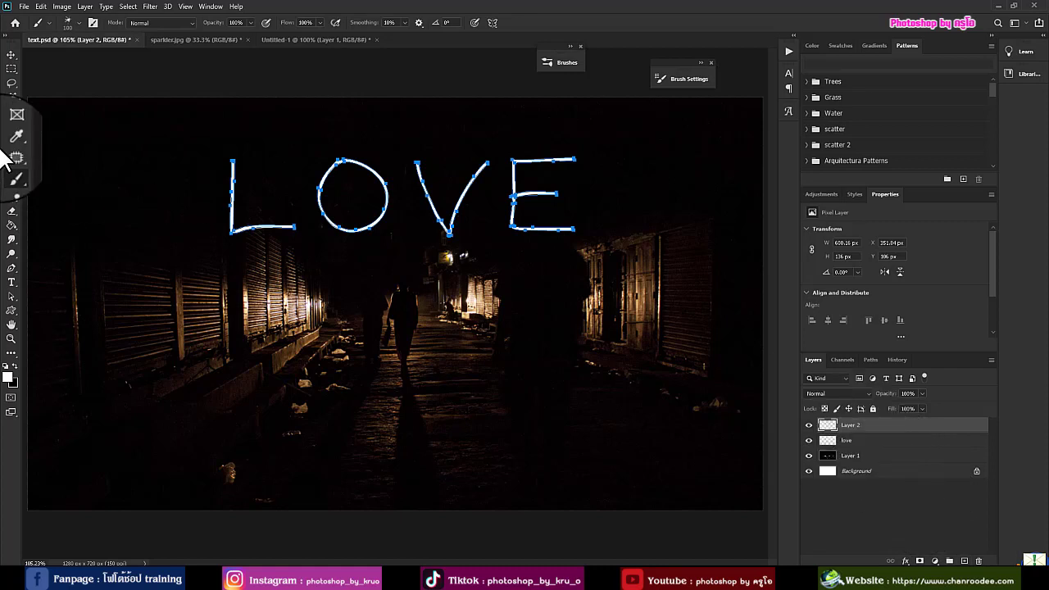
pyautogui.click(79, 25)
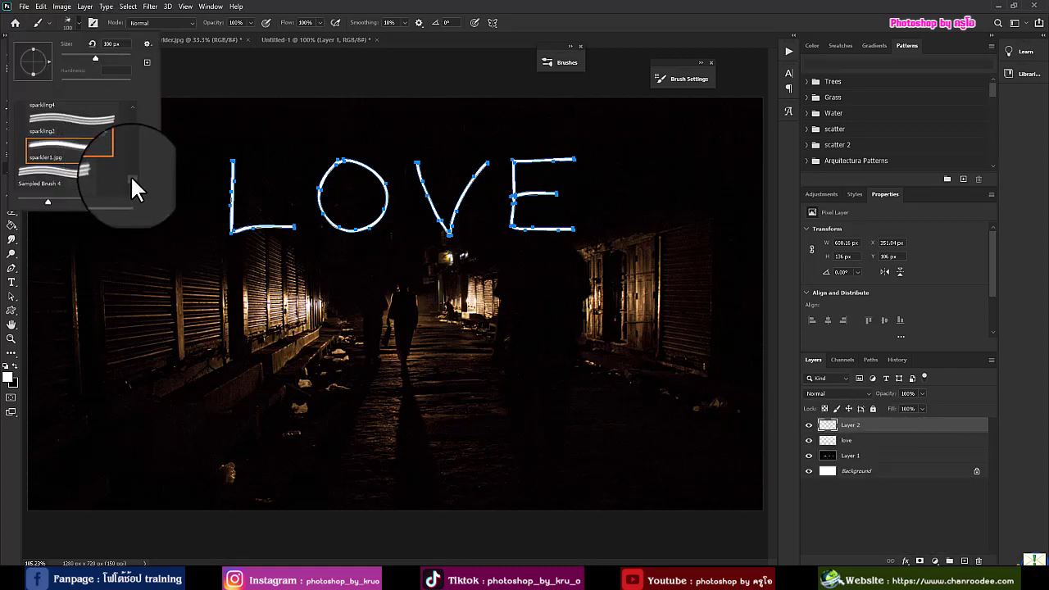
pyautogui.click(106, 180)
pyautogui.click(413, 3)
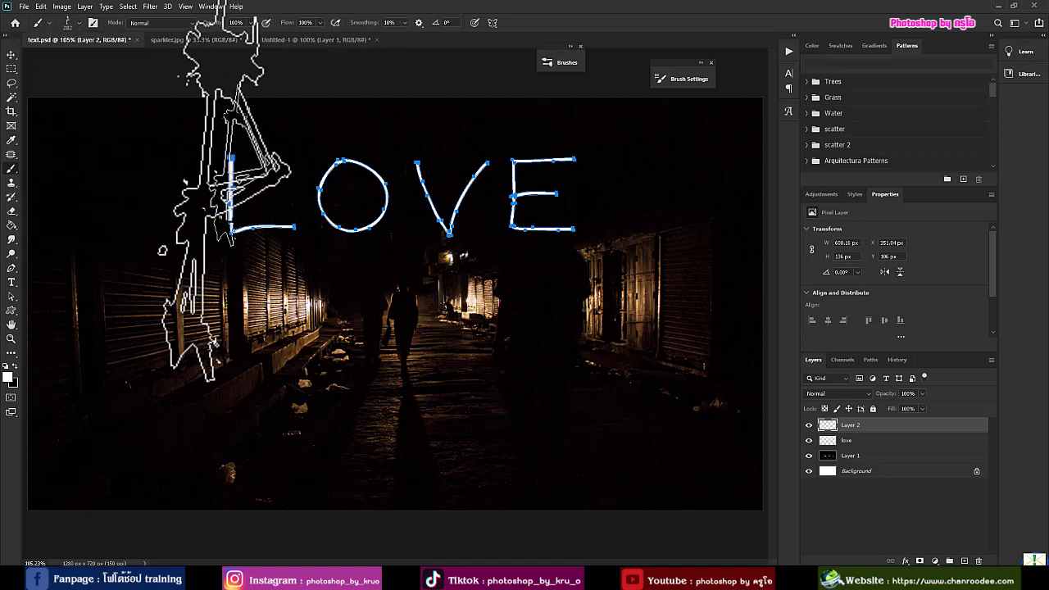
# Step: Set the brush tip's spacing to 153% and flip the tip on both X and Y
pyautogui.click(93, 23)
pyautogui.moveTo(542, 76)
pyautogui.mouseDown()
pyautogui.moveTo(738, 74)
pyautogui.moveTo(707, 51)
pyautogui.mouseUp()
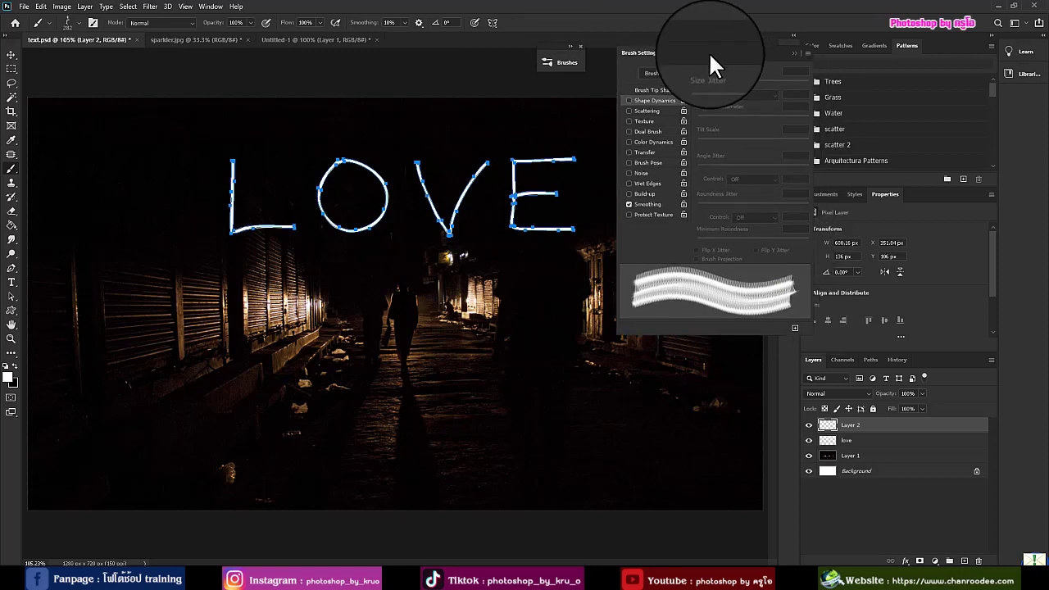
pyautogui.click(654, 89)
pyautogui.moveTo(698, 238); pyautogui.dragTo(767, 247)
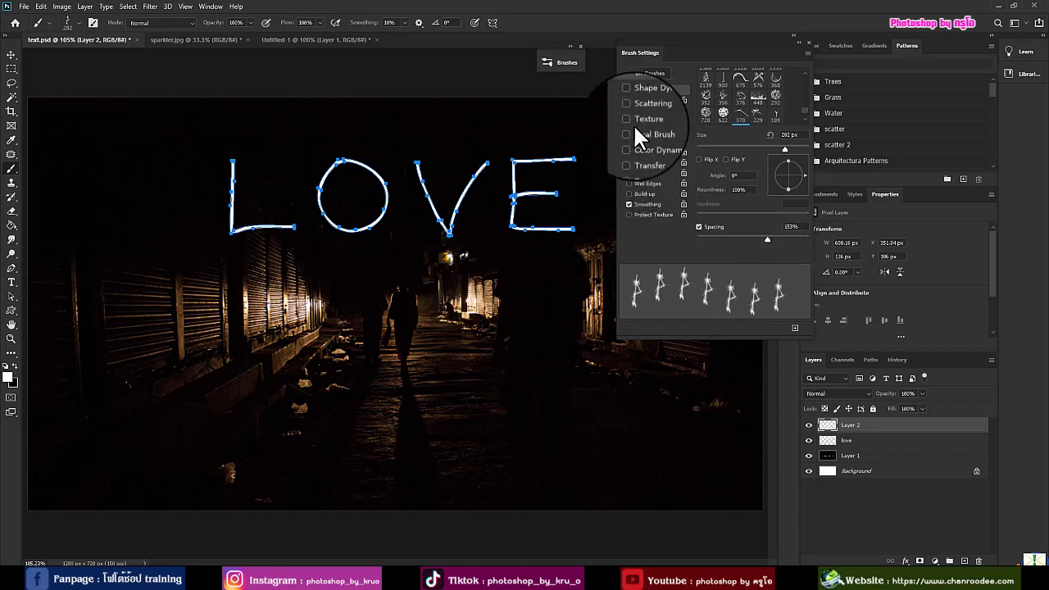
pyautogui.click(699, 159)
pyautogui.click(726, 159)
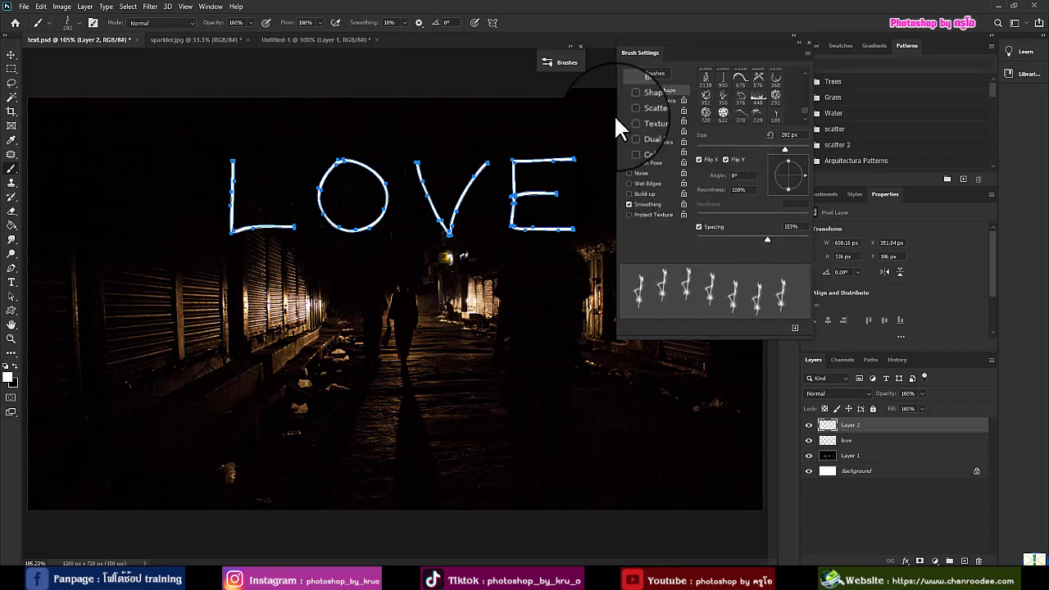
# Step: Enable Shape Dynamics with 23% angle jitter and both Flip X Jitter and Flip Y Jitter
pyautogui.click(653, 95)
pyautogui.moveTo(694, 168); pyautogui.dragTo(721, 170)
pyautogui.click(698, 250)
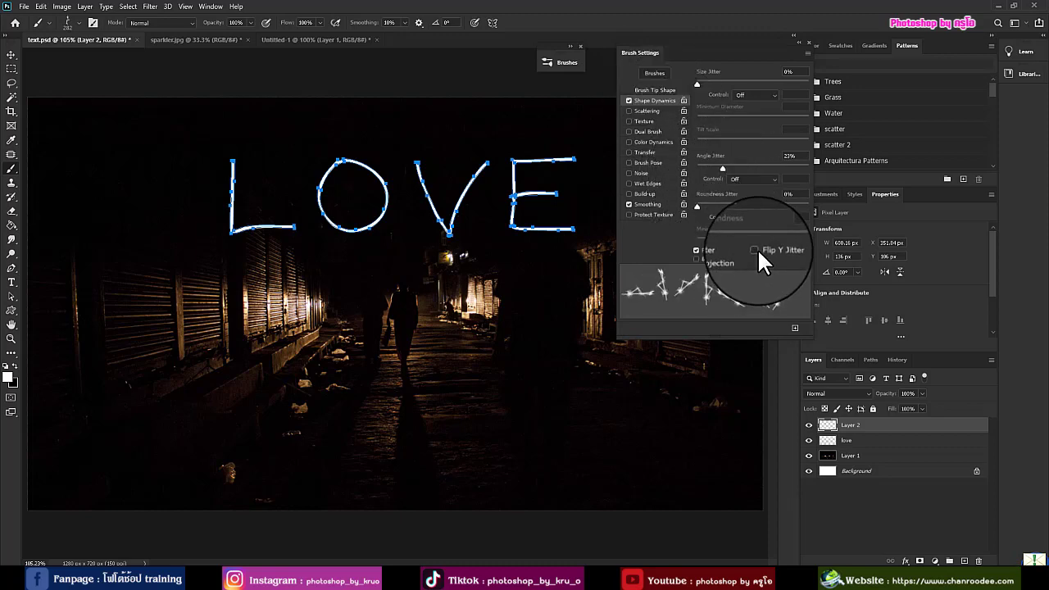
pyautogui.click(756, 250)
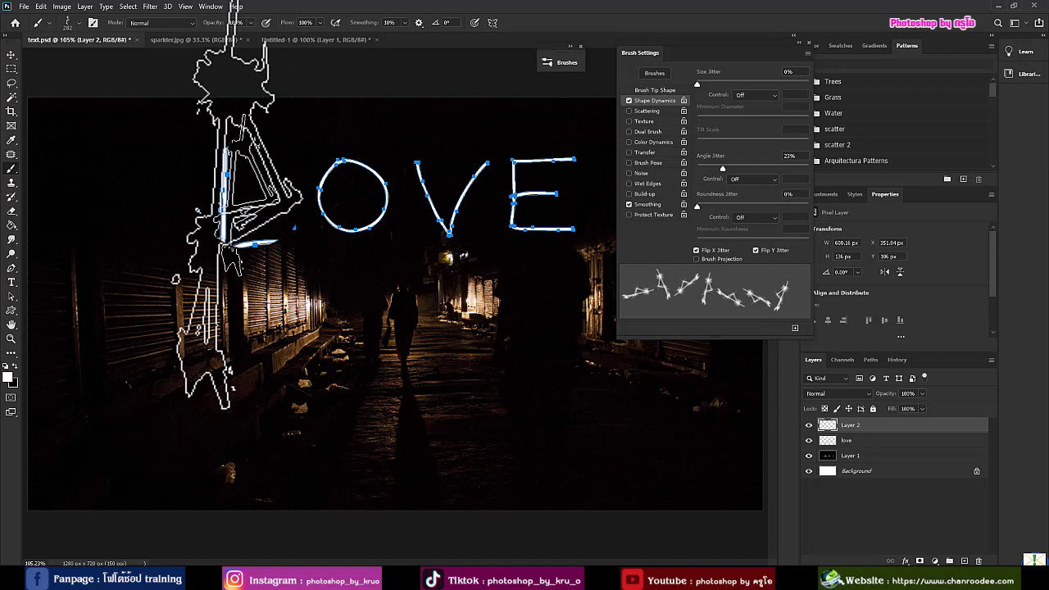
# Step: Reduce the brush size to 25 px and stroke the letter path with the Brush and Simulate Pressure on
pyautogui.press('[')
pyautogui.press('[')
pyautogui.press('[')
pyautogui.press('[')
pyautogui.press('[')
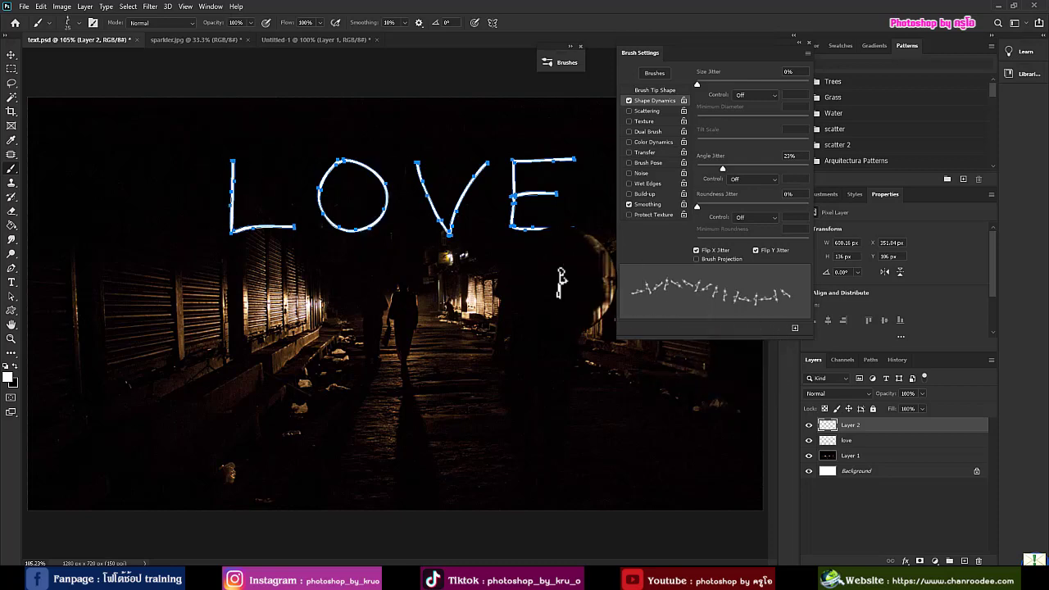
pyautogui.rightClick(235, 211)
pyautogui.click(258, 289)
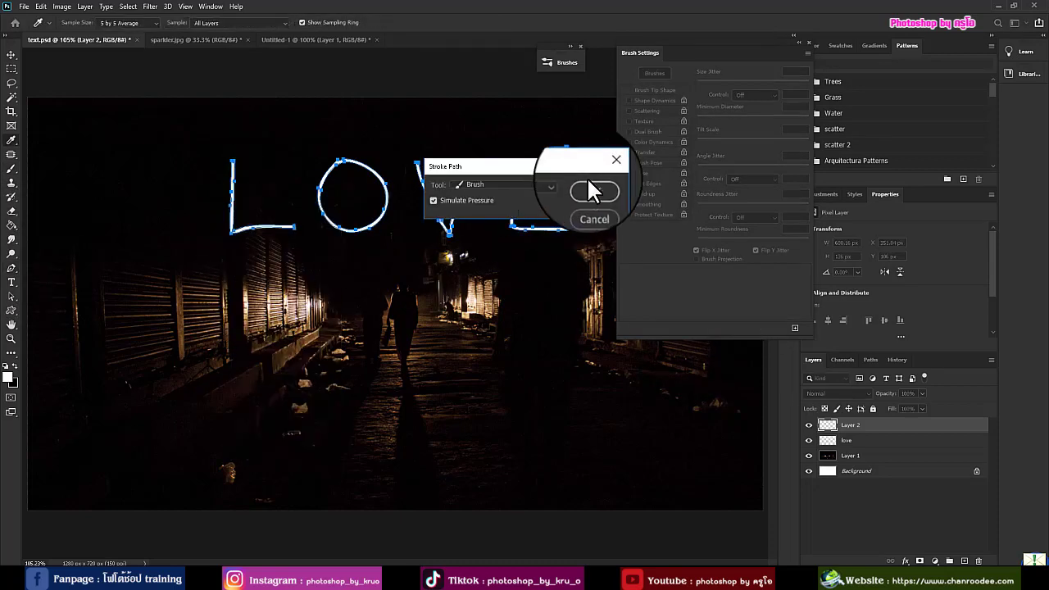
pyautogui.click(589, 187)
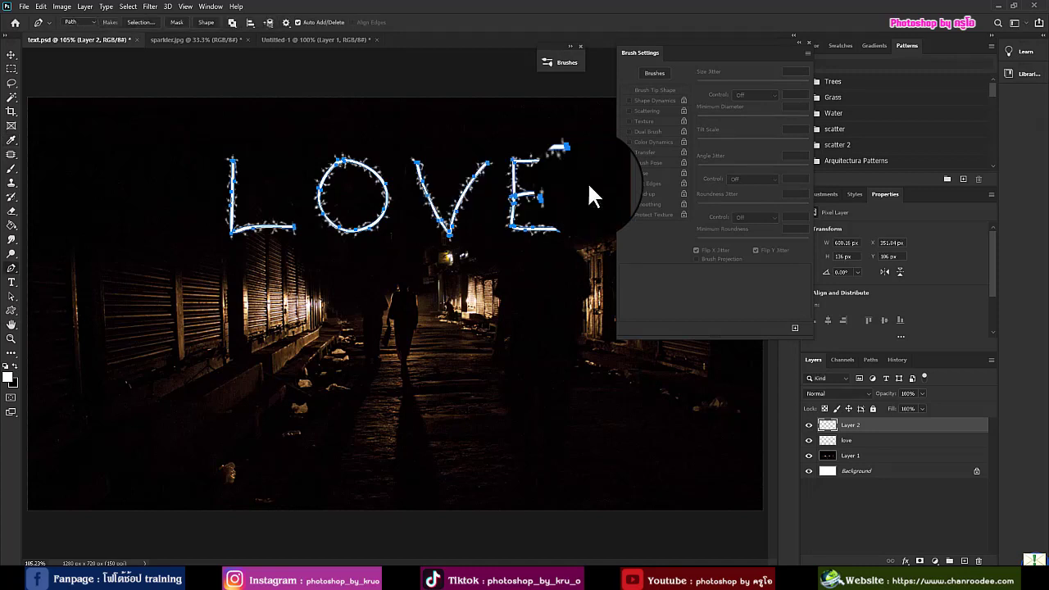
# Step: Add another new layer on top and choose the sparkling2 brush preset
pyautogui.click(966, 560)
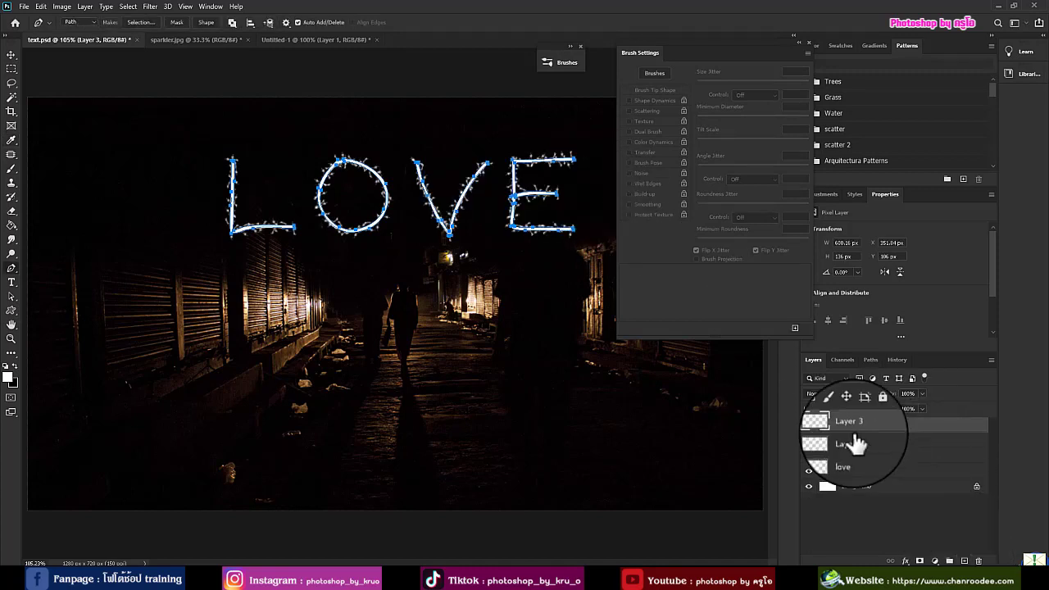
pyautogui.click(11, 169)
pyautogui.click(79, 22)
pyautogui.scroll(-3, 78, 151)
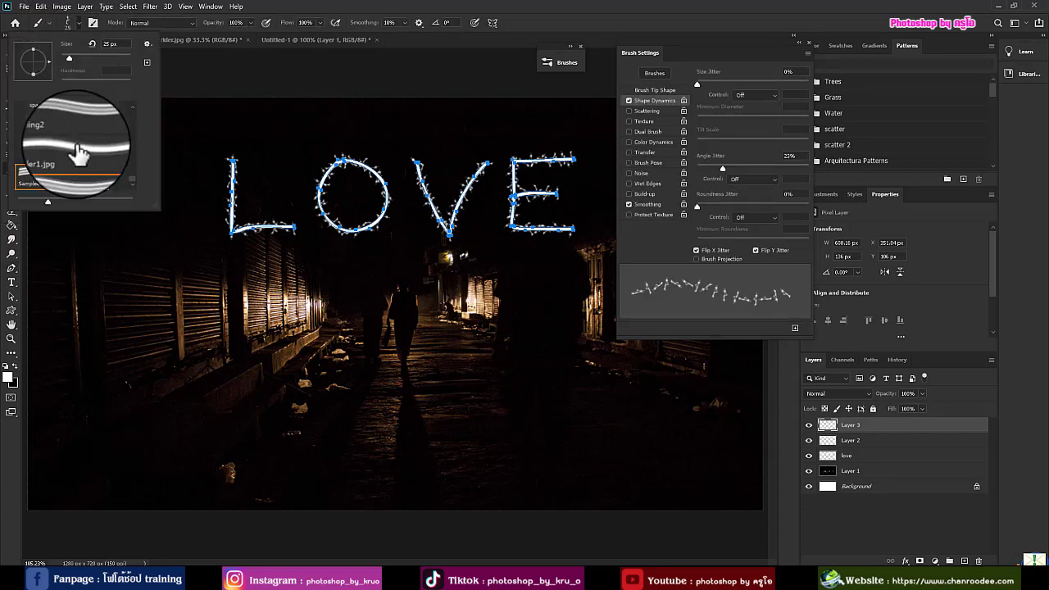
pyautogui.click(72, 131)
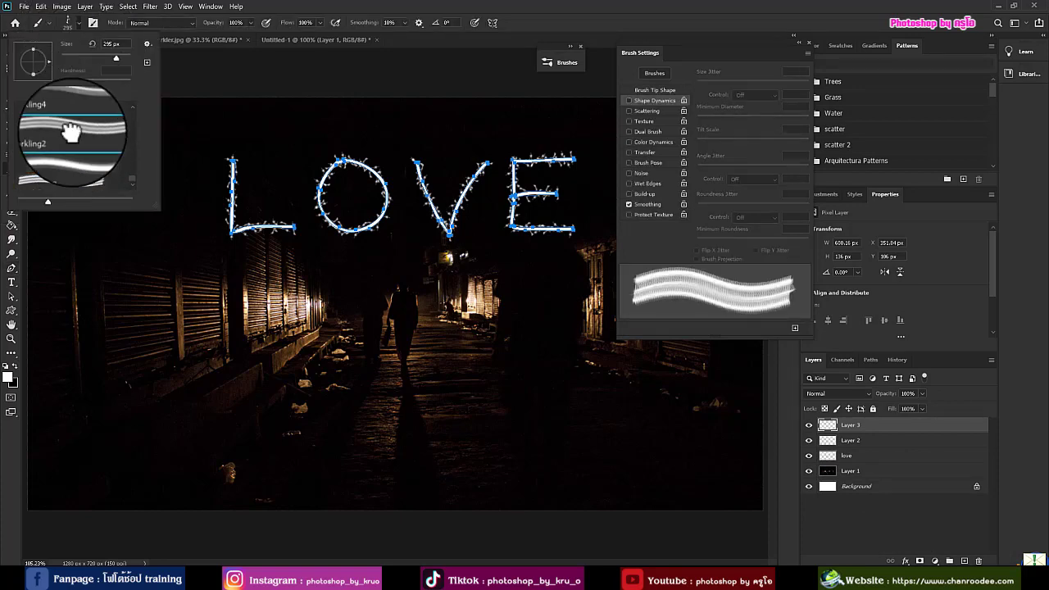
pyautogui.click(538, 5)
# Step: Reduce the sparkling2 brush to 25 px and set its tip spacing to 137%
pyautogui.press('[')
pyautogui.press('[')
pyautogui.press('[')
pyautogui.press('[')
pyautogui.press('[')
pyautogui.press('[')
pyautogui.press('[')
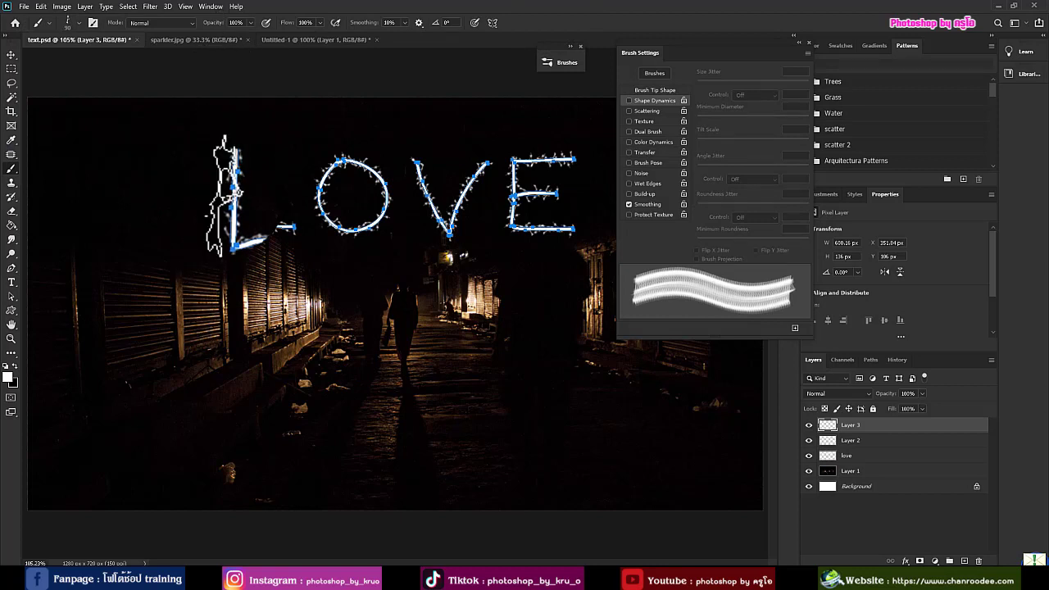
pyautogui.press('[')
pyautogui.press('[')
pyautogui.press('[')
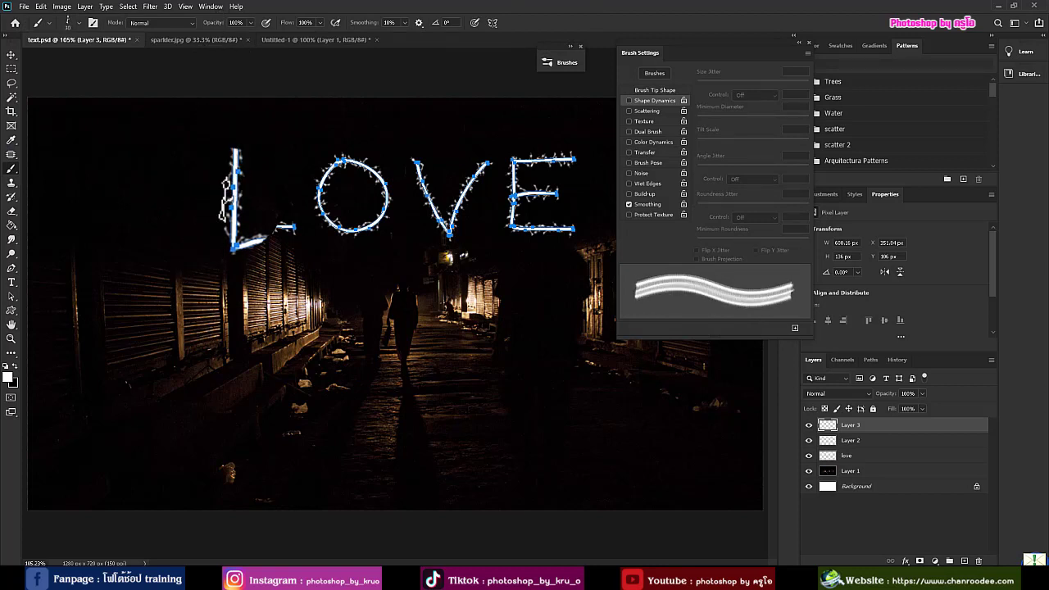
pyautogui.click(644, 91)
pyautogui.moveTo(701, 240); pyautogui.dragTo(762, 240)
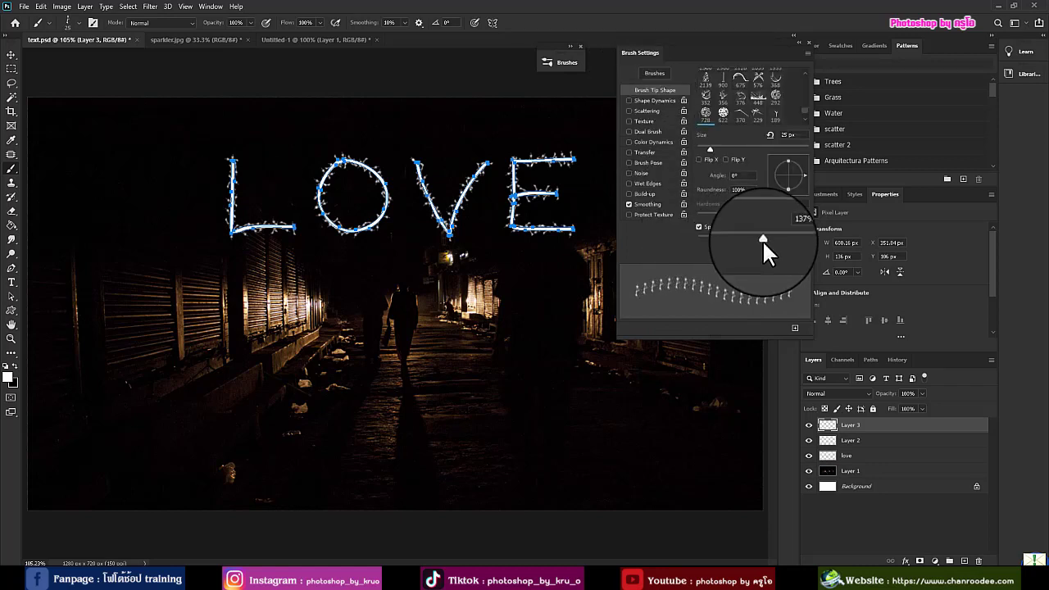
# Step: Enable Shape Dynamics with 35% angle jitter and both Flip X Jitter and Flip Y Jitter
pyautogui.click(643, 102)
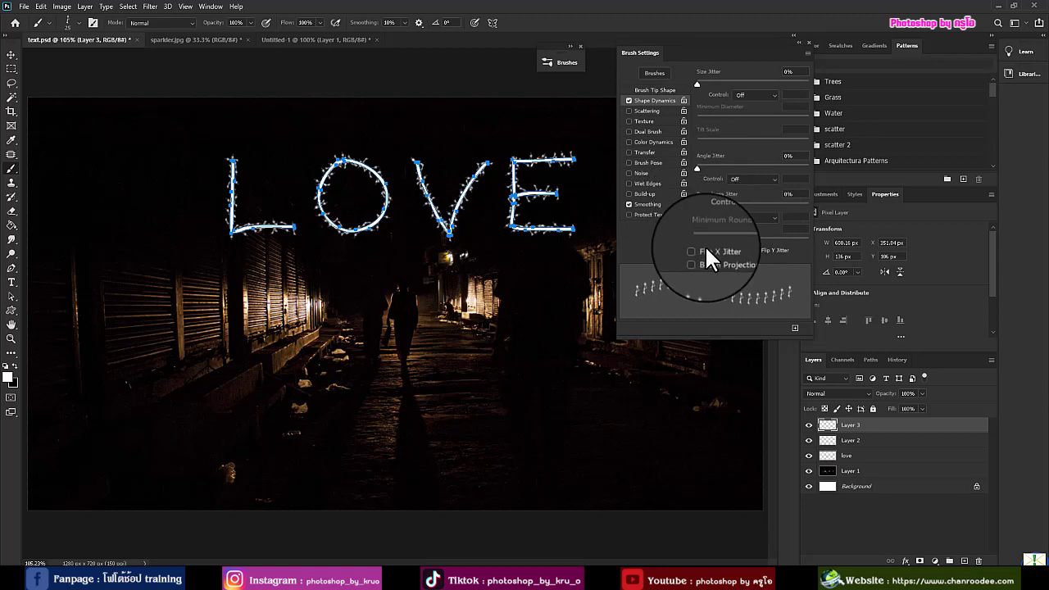
pyautogui.click(755, 250)
pyautogui.moveTo(694, 169); pyautogui.dragTo(734, 170)
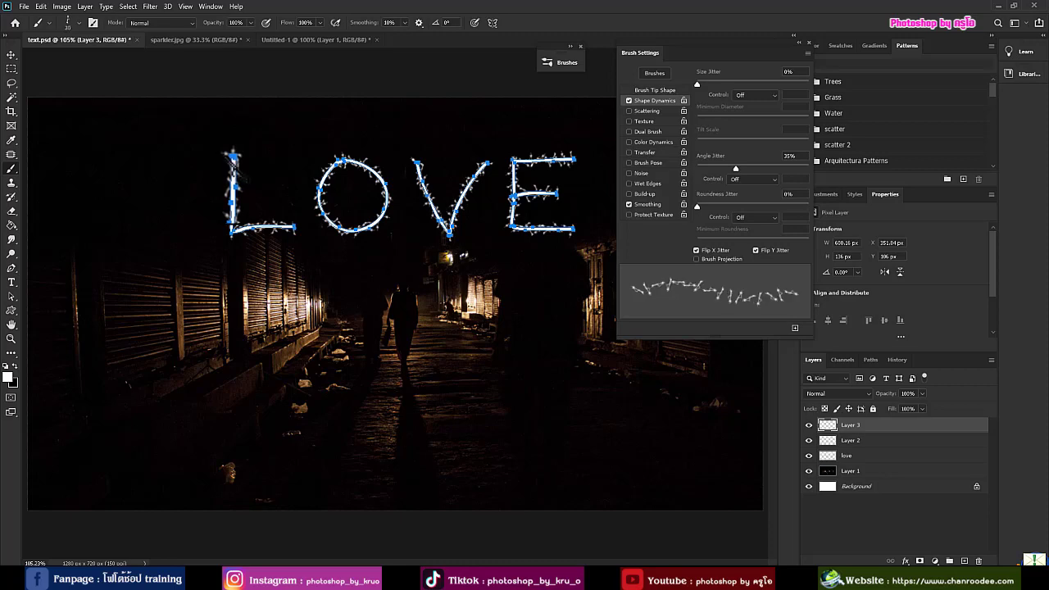
# Step: Stroke the letter path with the 30 px sparkling2 brush and Simulate Pressure on
pyautogui.click(11, 268)
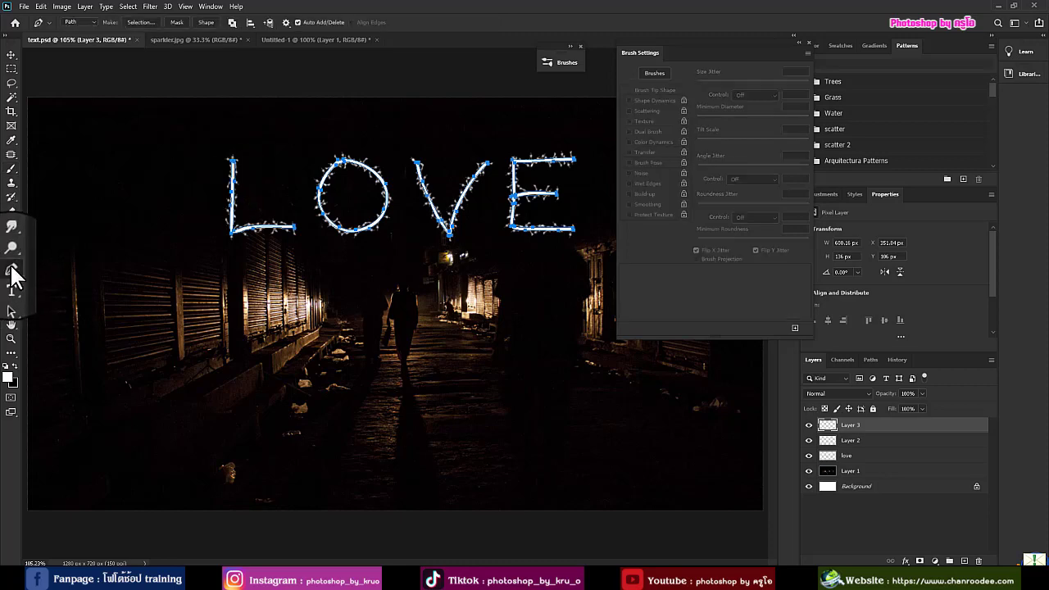
pyautogui.rightClick(255, 243)
pyautogui.click(286, 314)
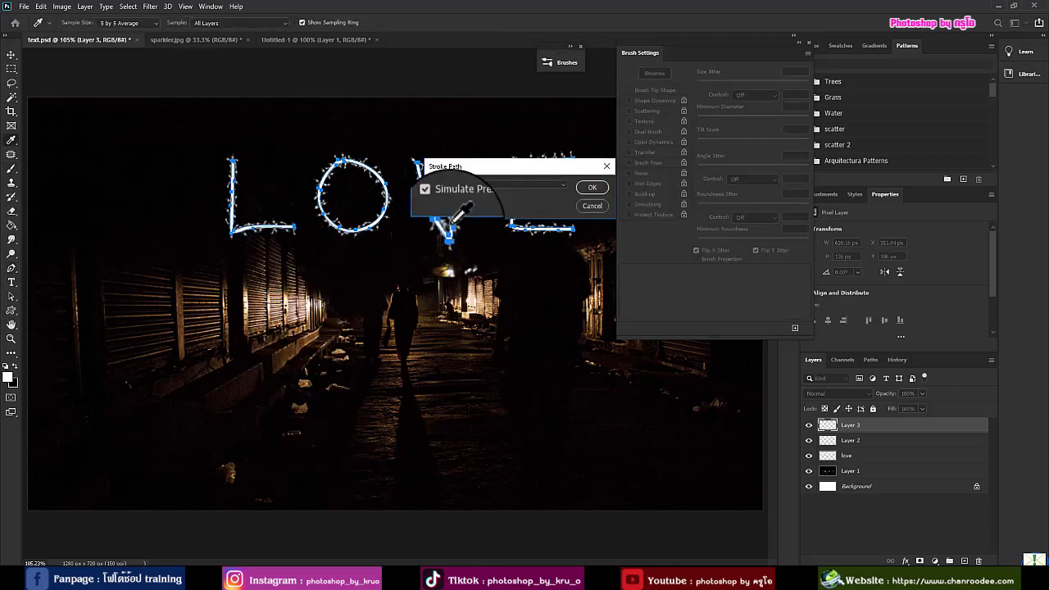
pyautogui.click(593, 187)
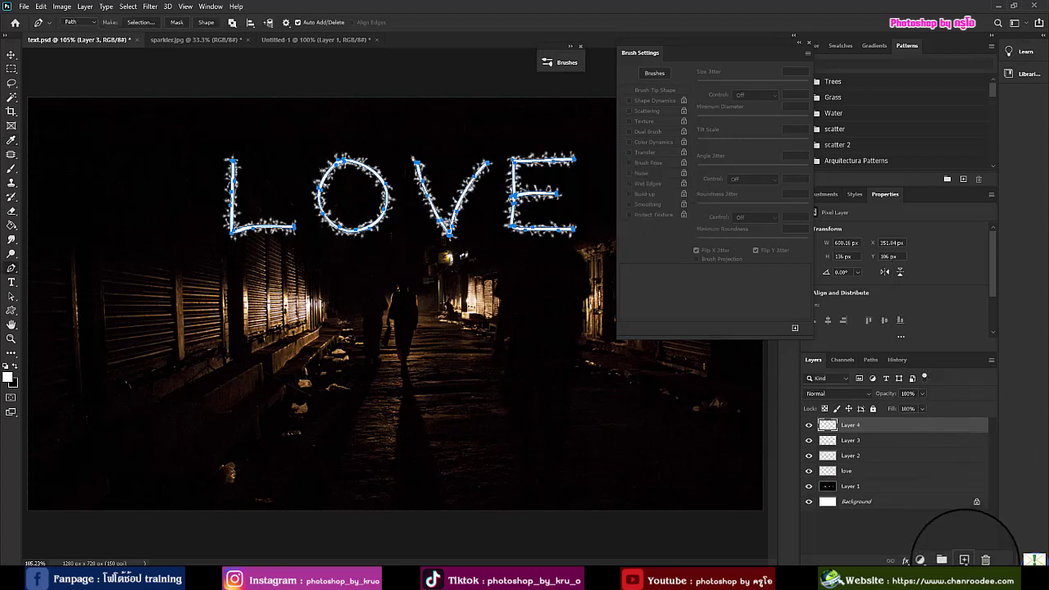
# Step: Add a new layer on top and choose the Bengal Light III brush preset
pyautogui.click(12, 170)
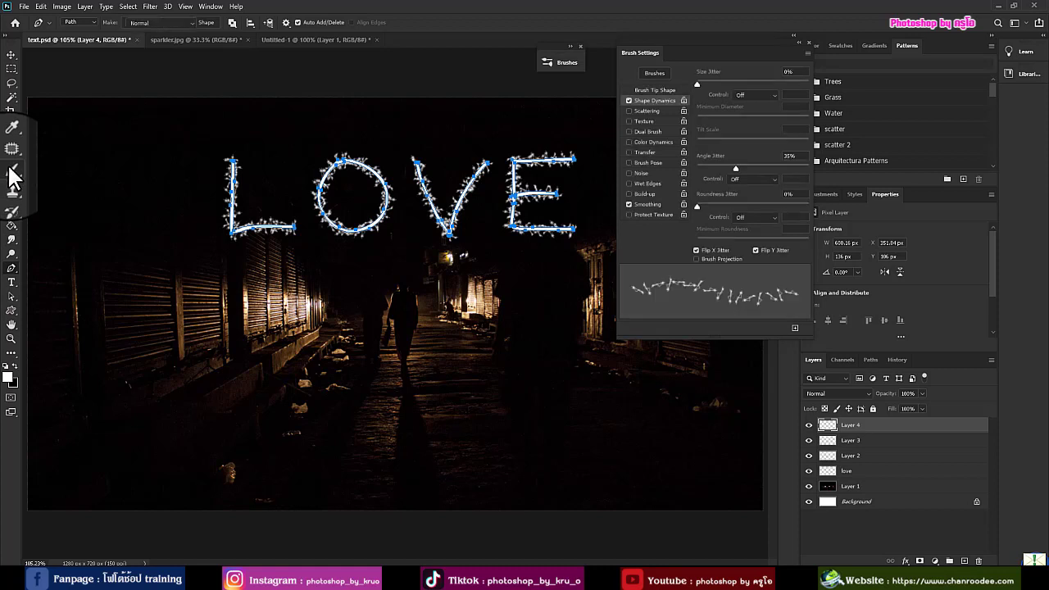
pyautogui.click(74, 22)
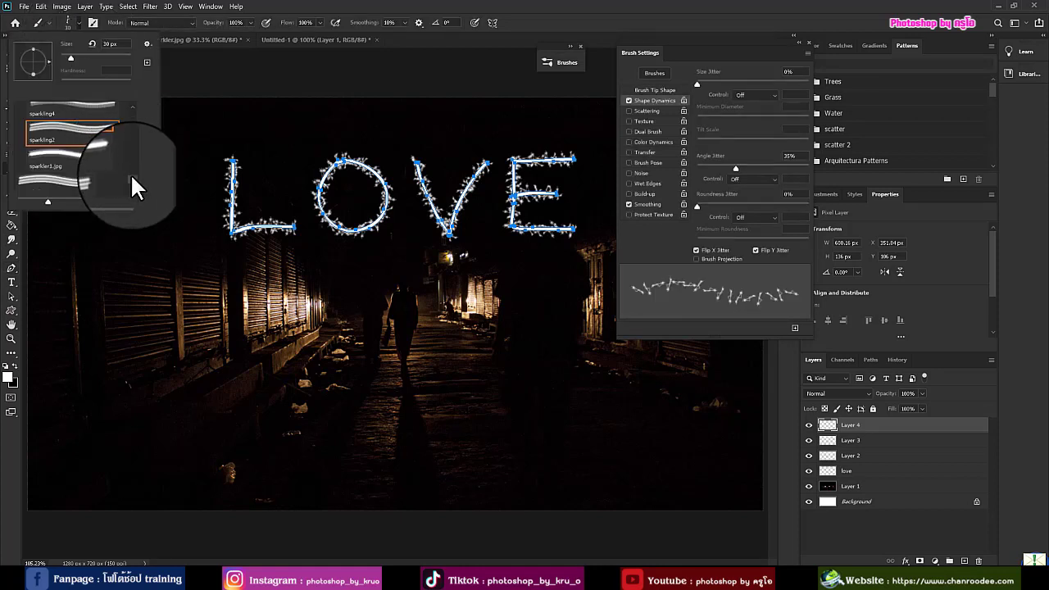
pyautogui.moveTo(130, 173); pyautogui.dragTo(137, 149)
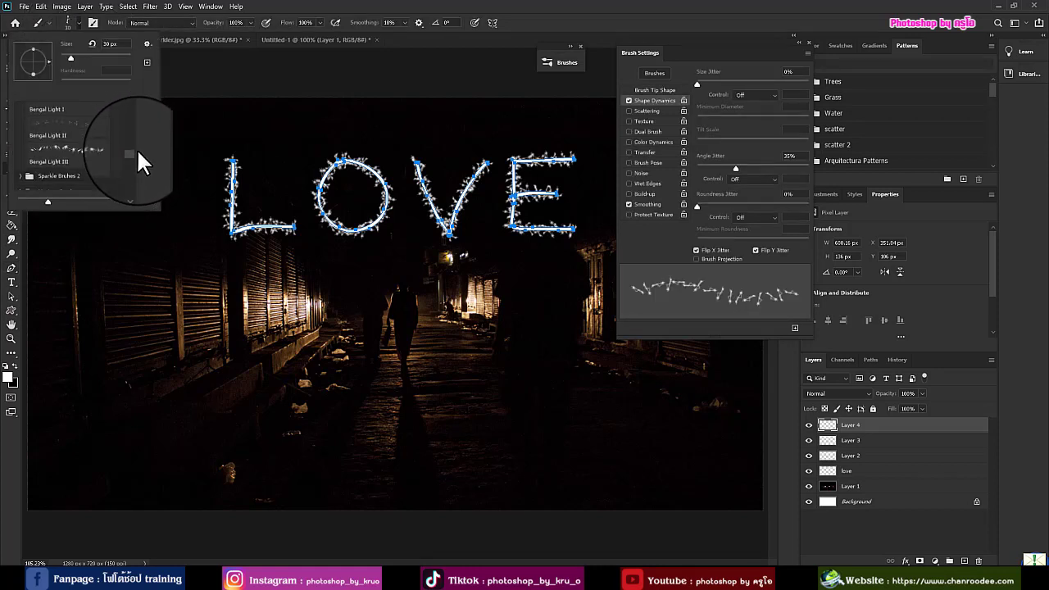
pyautogui.click(69, 157)
pyautogui.click(373, 2)
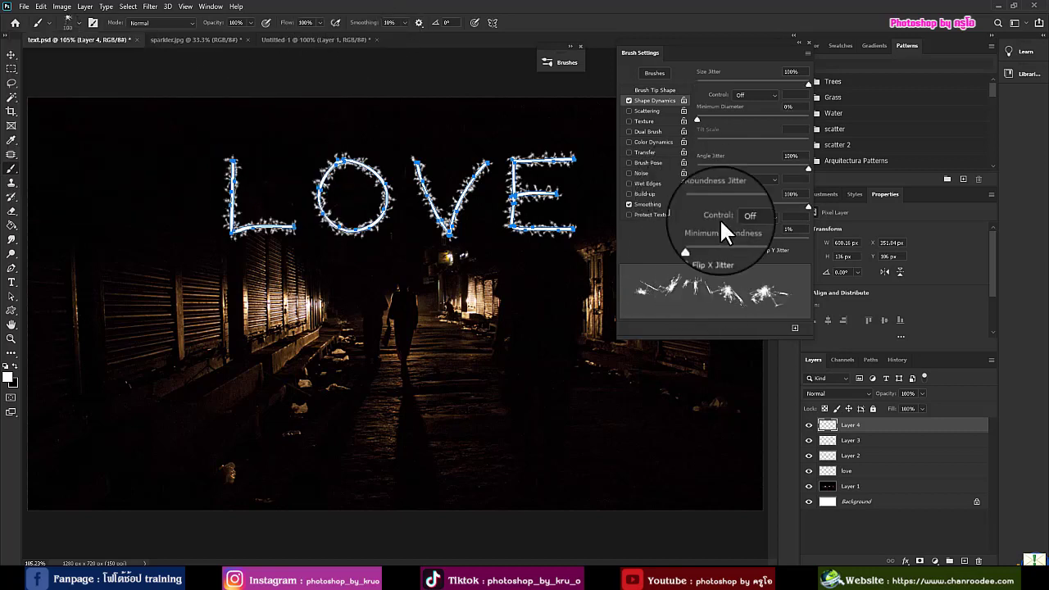
# Step: Set the Bengal Light III brush's tip spacing to 27% and its angle jitter to 62%
pyautogui.click(653, 91)
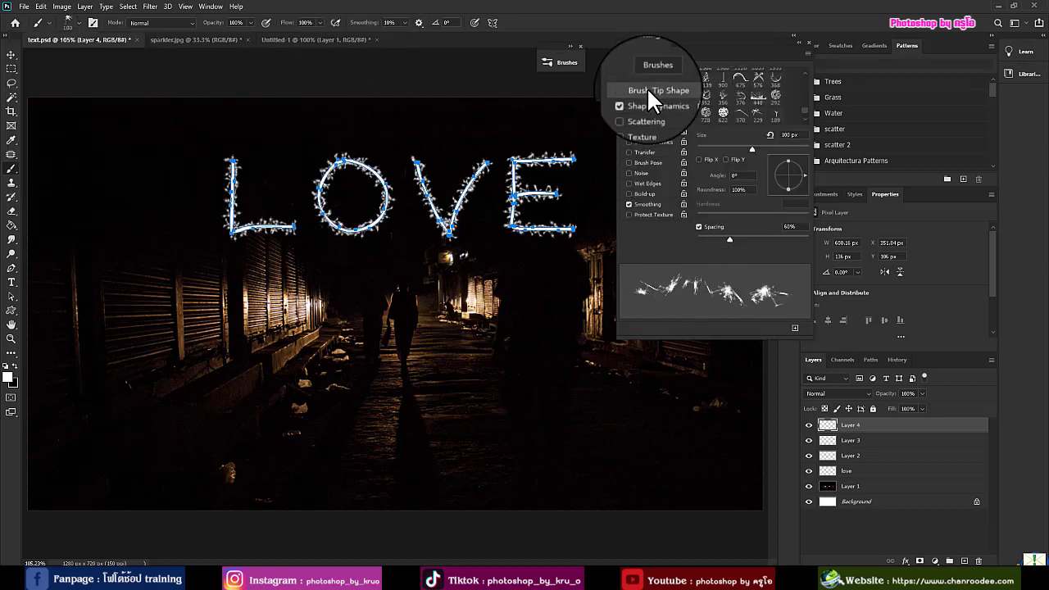
pyautogui.moveTo(733, 239); pyautogui.dragTo(710, 239)
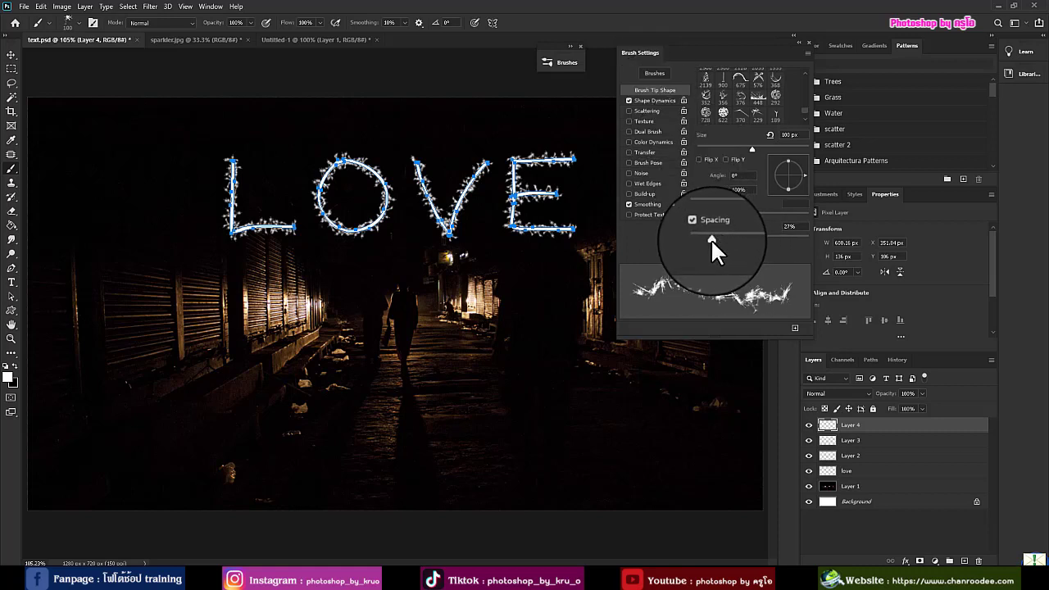
pyautogui.click(652, 100)
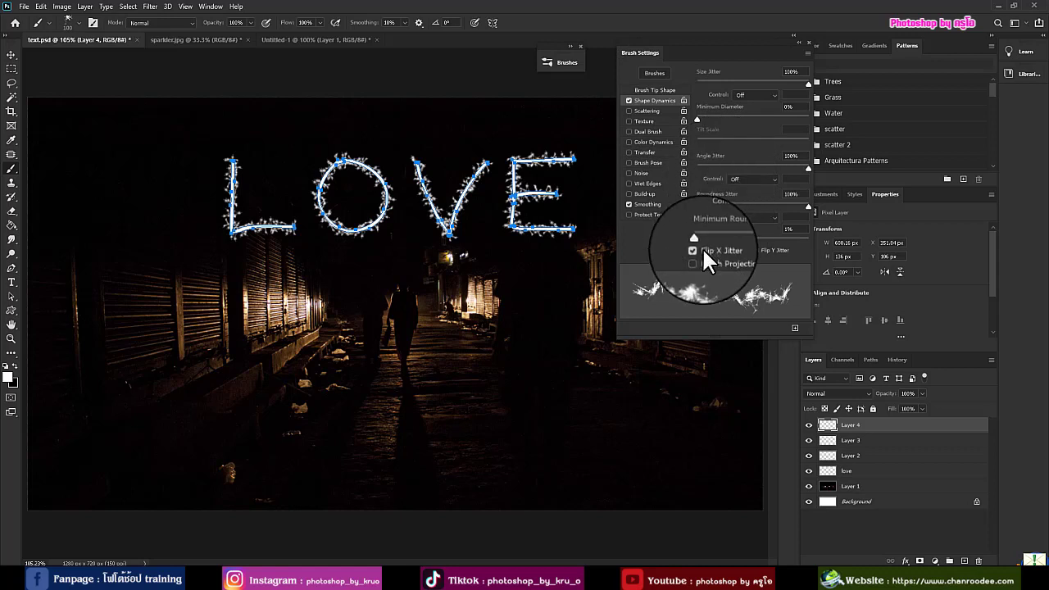
pyautogui.moveTo(806, 164); pyautogui.dragTo(766, 165)
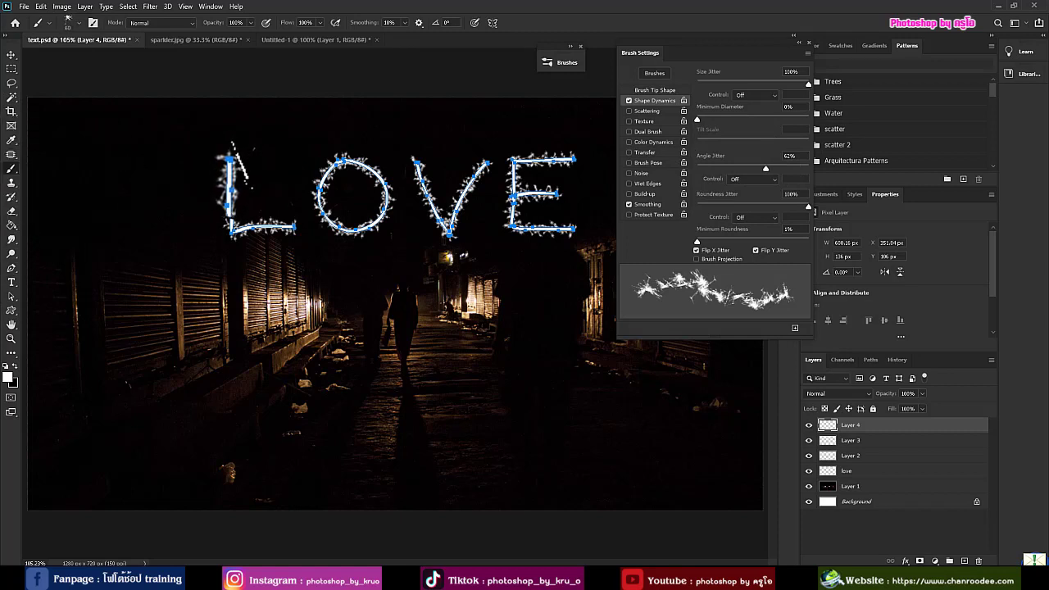
# Step: Try stroking the letter path with the Bengal Light III brush at 60 px and Simulate Pressure on, and undo the stroke
pyautogui.press('Return')
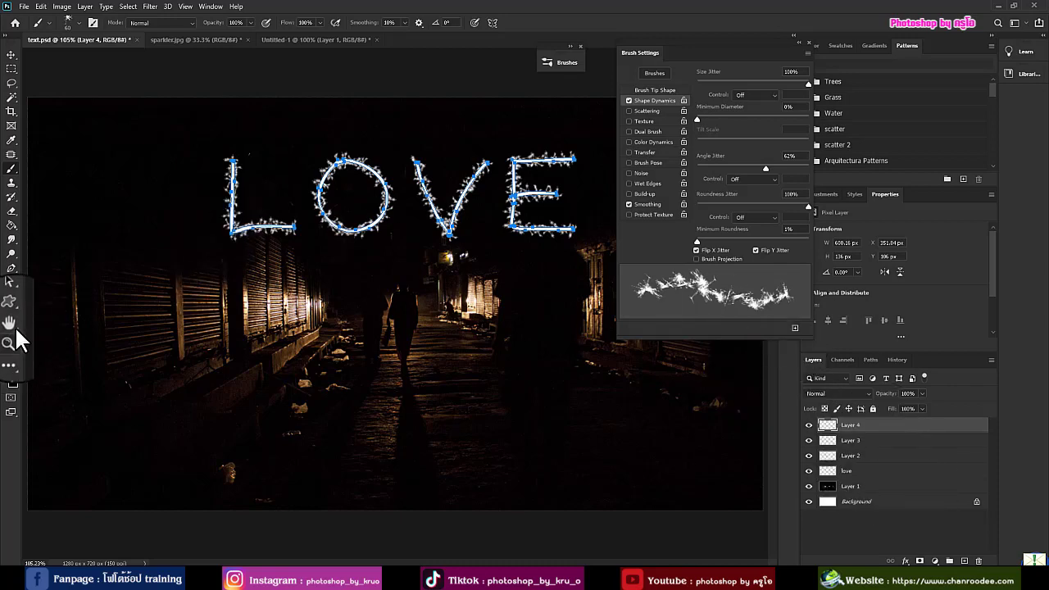
pyautogui.click(12, 269)
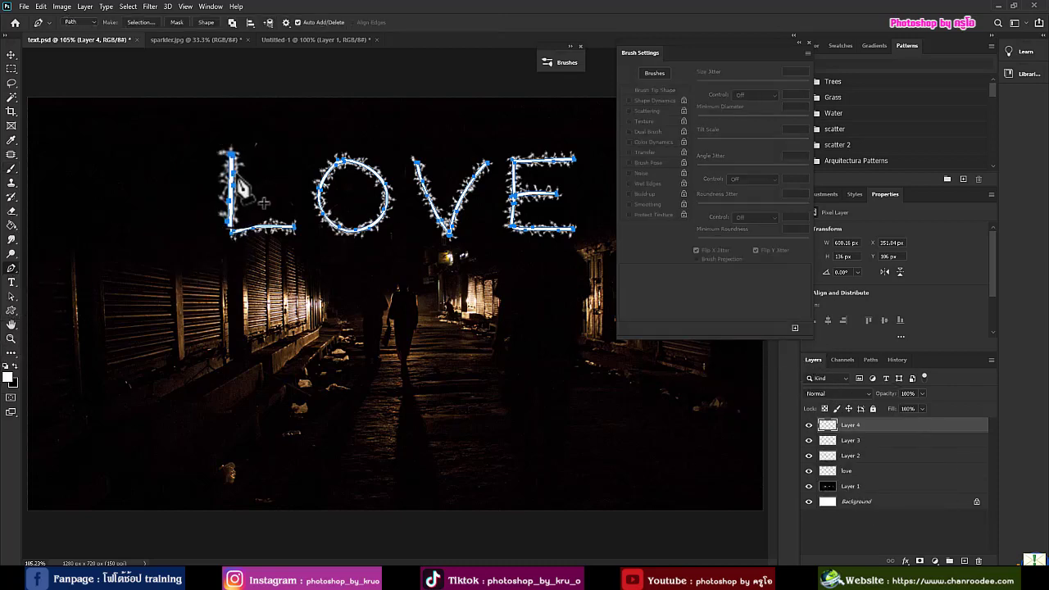
pyautogui.rightClick(236, 175)
pyautogui.click(278, 261)
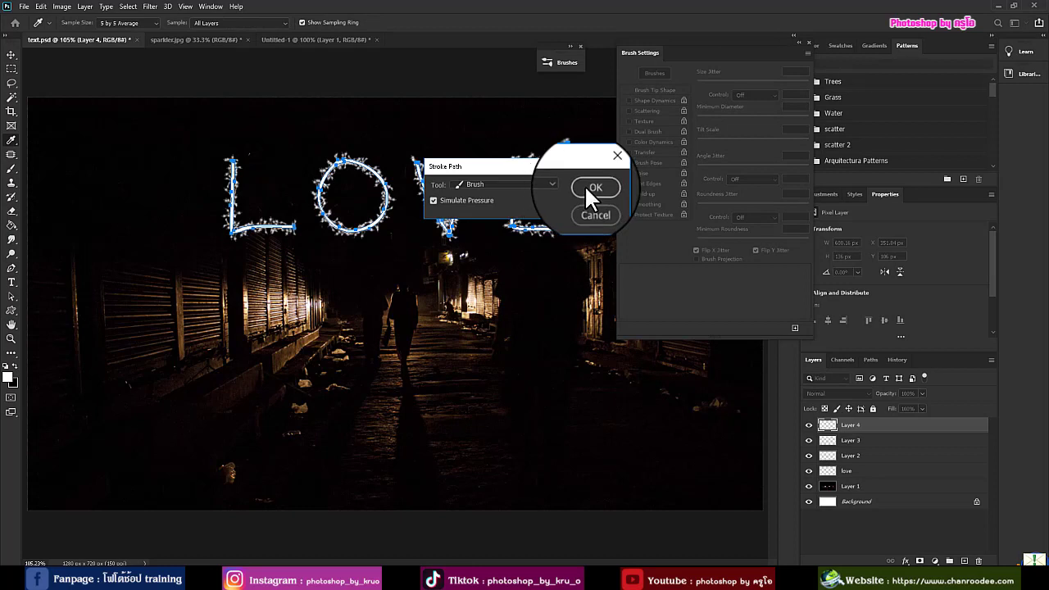
pyautogui.click(589, 188)
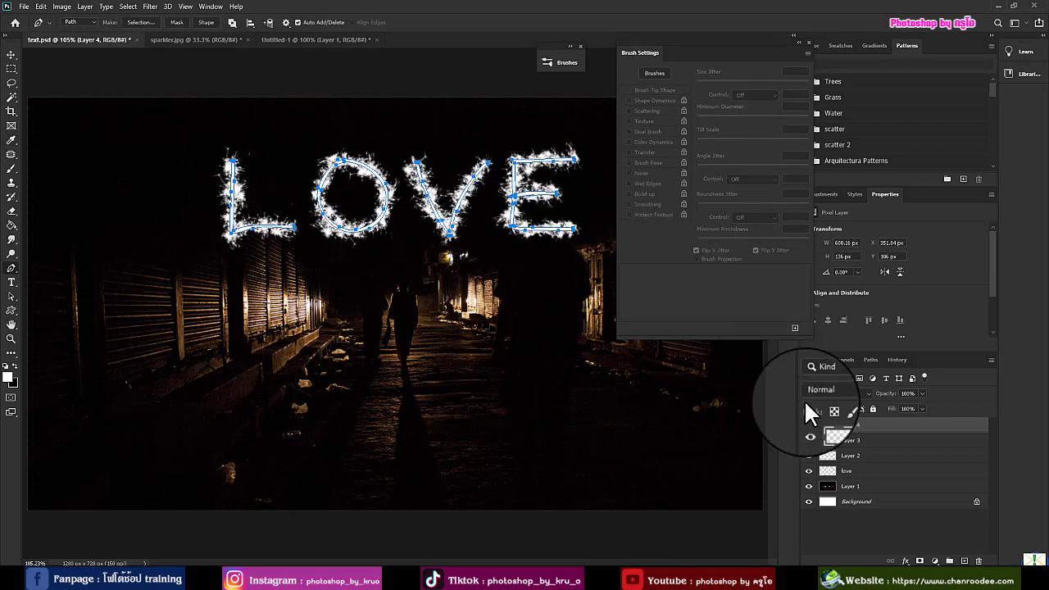
pyautogui.hotkey('ctrl', 'z')
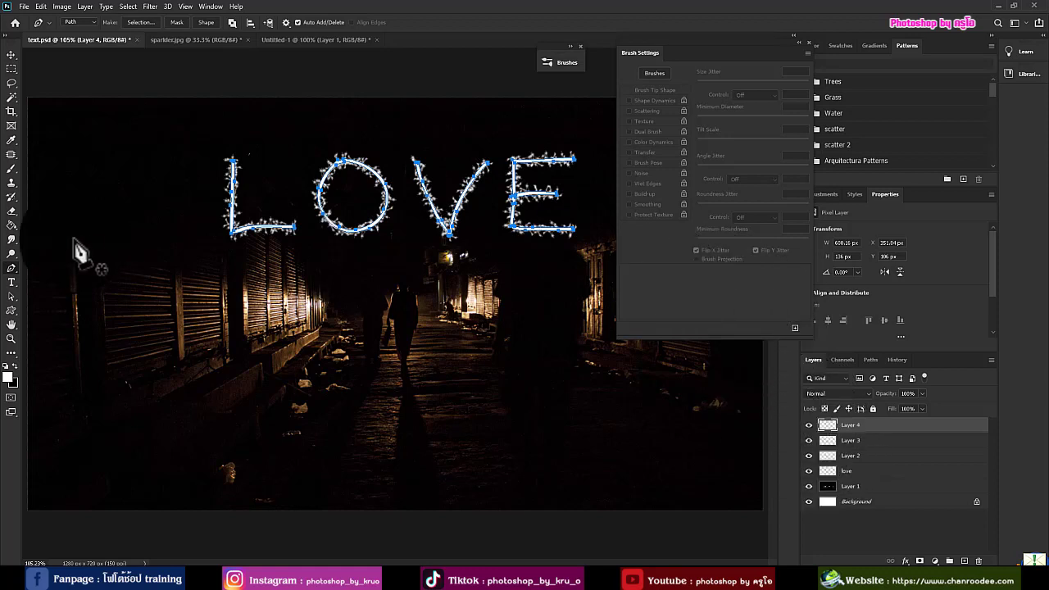
# Step: Reduce the Bengal Light III brush to 35 px and stroke the letter path with Simulate Pressure on
pyautogui.click(12, 168)
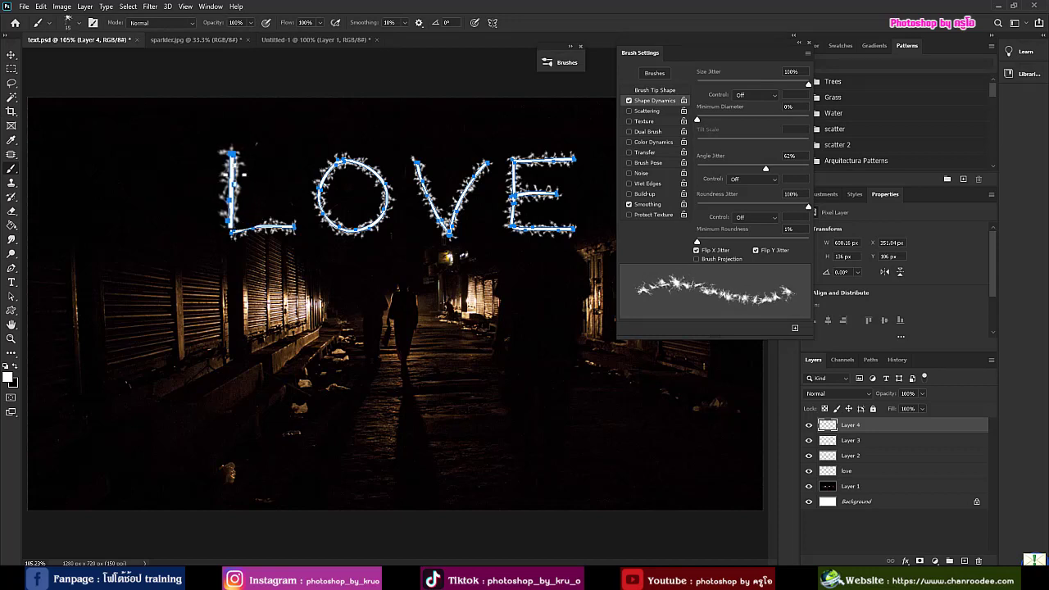
pyautogui.click(655, 89)
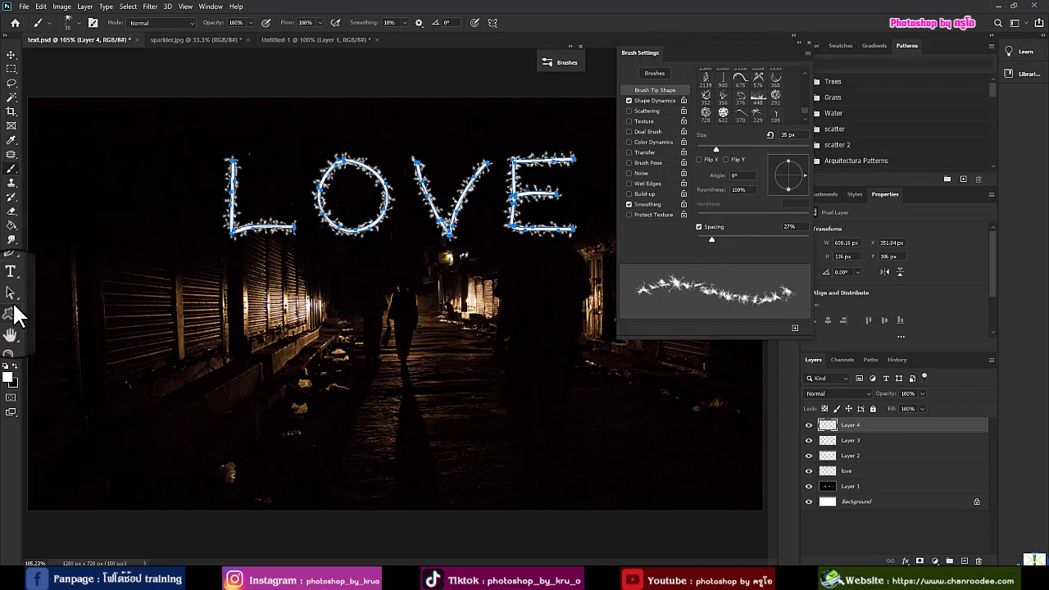
pyautogui.click(12, 268)
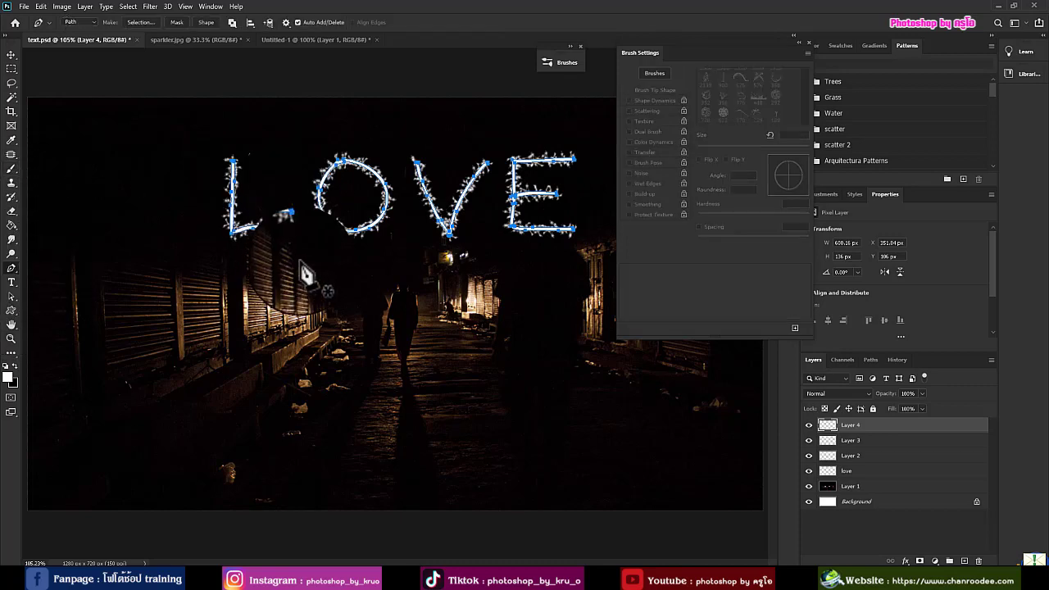
pyautogui.rightClick(261, 240)
pyautogui.click(296, 255)
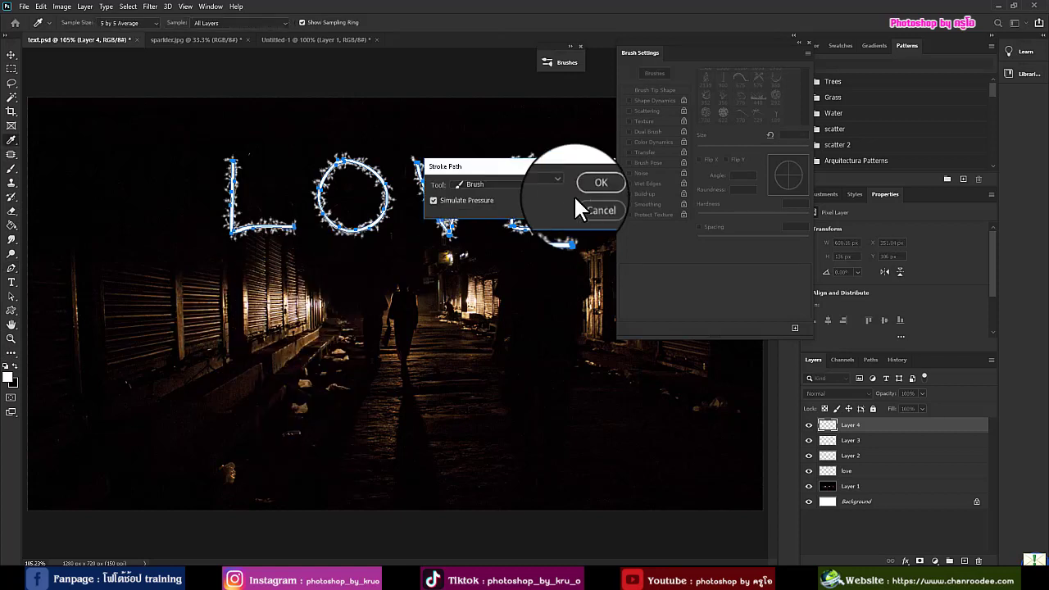
pyautogui.click(595, 181)
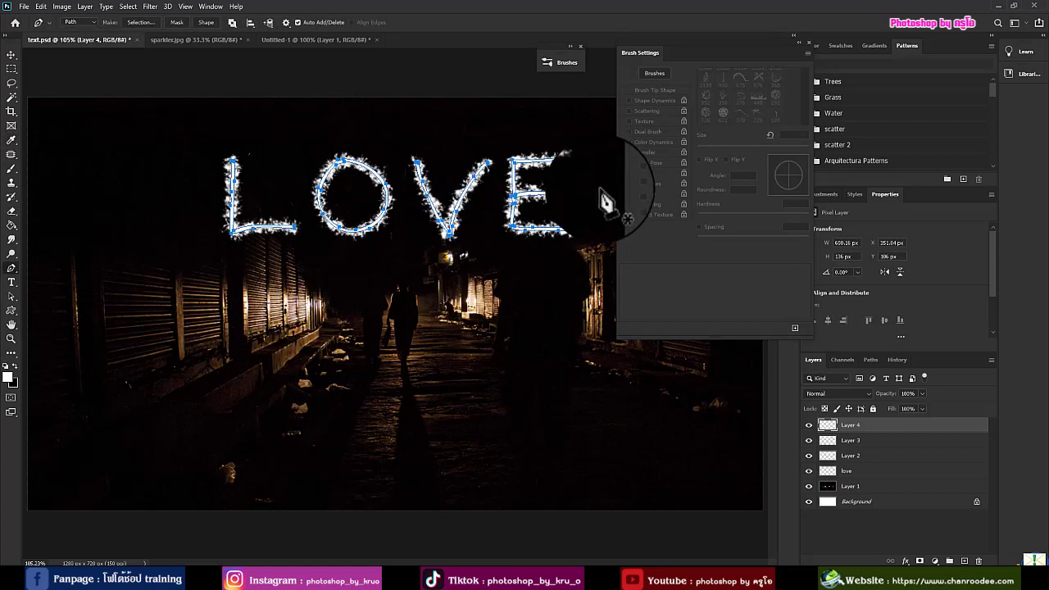
# Step: Add another new layer on top and choose the Bengal Light II brush preset
pyautogui.click(964, 560)
pyautogui.click(12, 170)
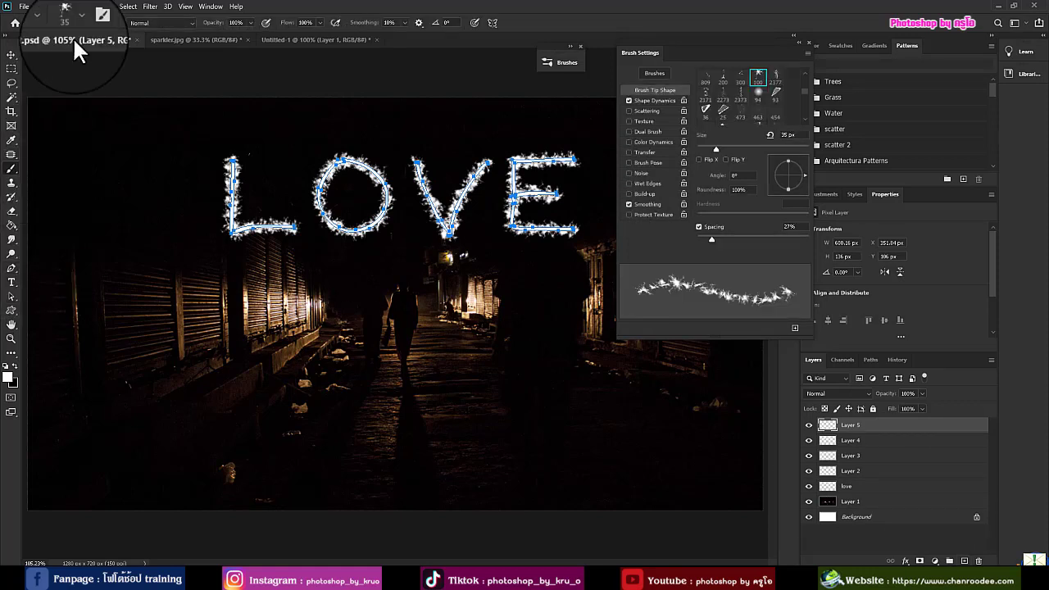
pyautogui.click(76, 25)
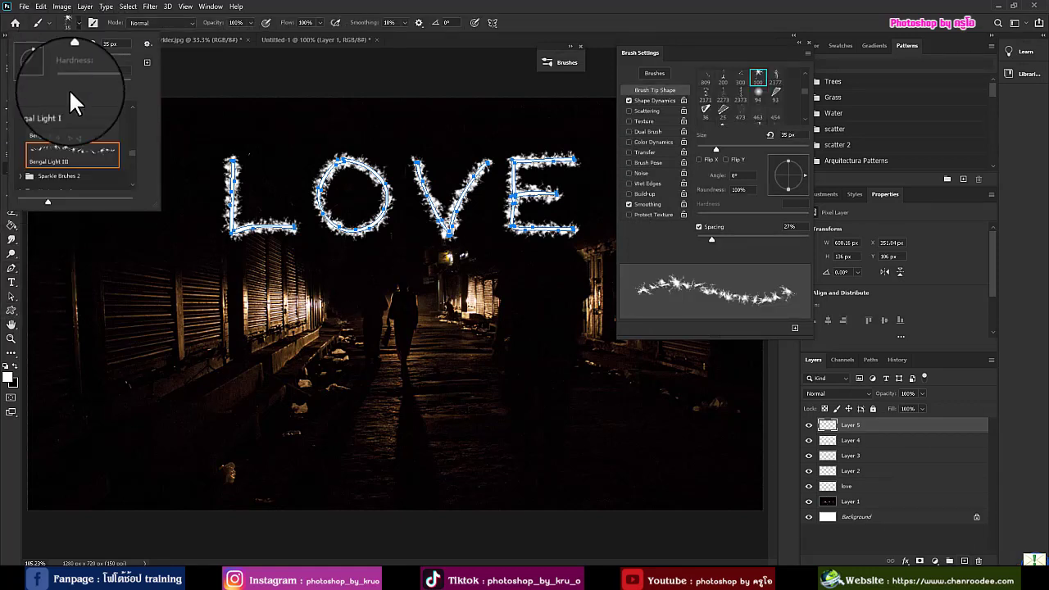
pyautogui.click(52, 141)
pyautogui.click(381, 5)
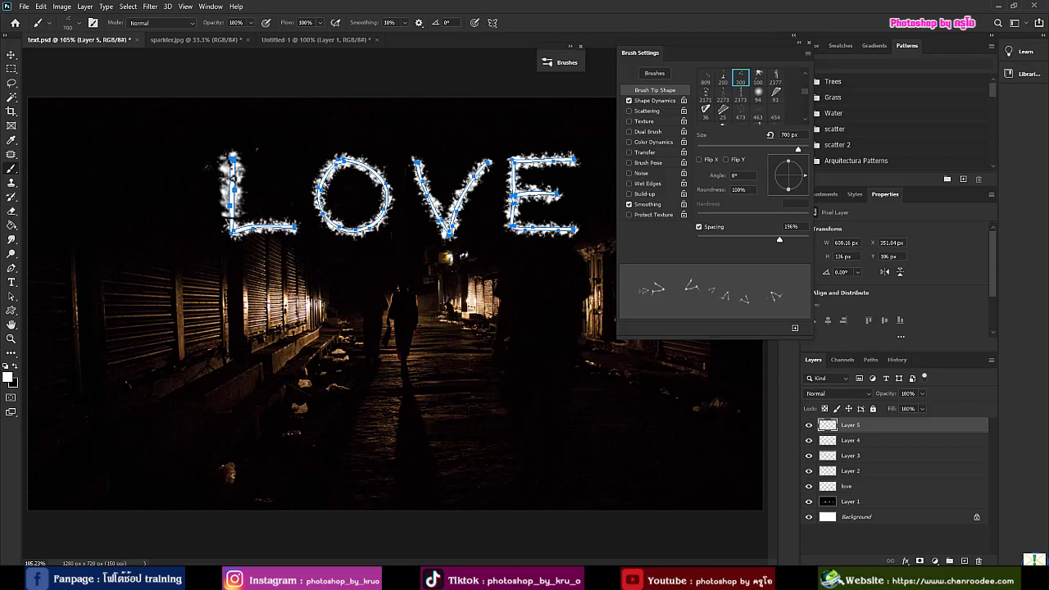
# Step: Try stroking the letter path with the Bengal Light II brush at 700 px, and undo the stroke
pyautogui.click(11, 268)
pyautogui.rightClick(259, 229)
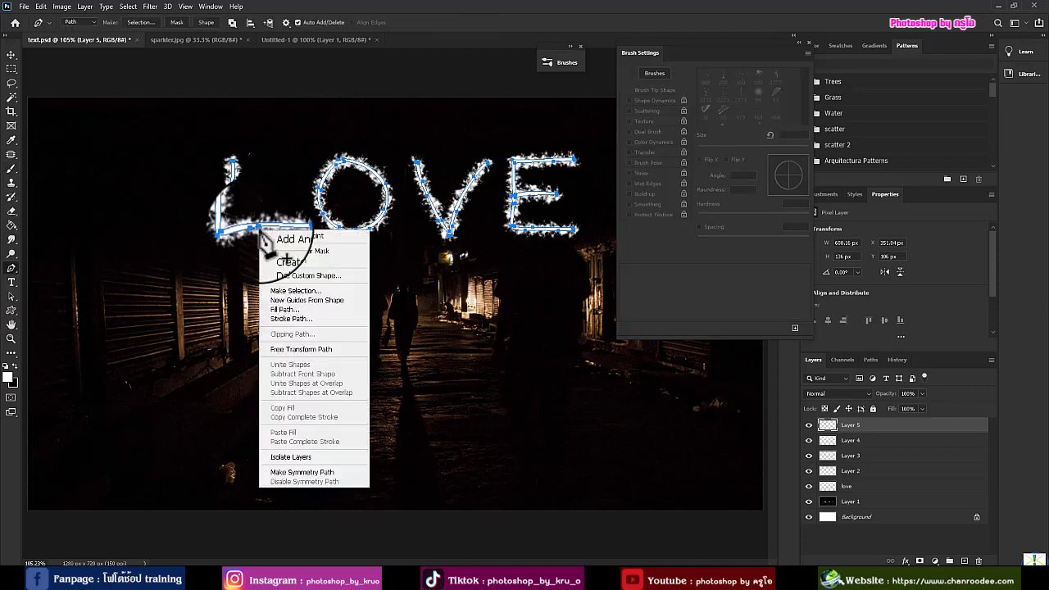
pyautogui.click(287, 324)
pyautogui.click(586, 195)
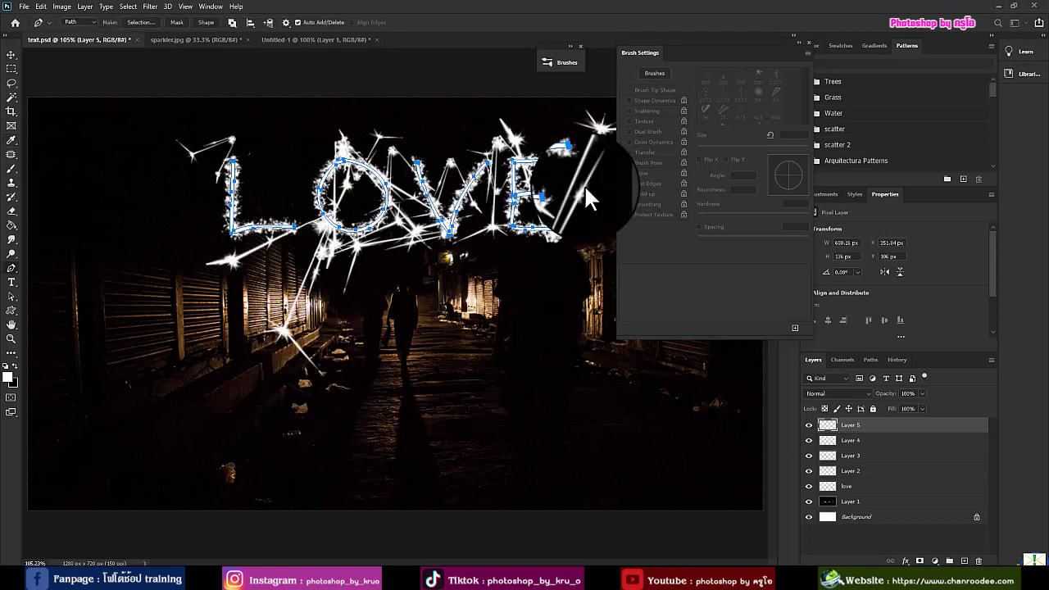
pyautogui.hotkey('ctrl', 'z')
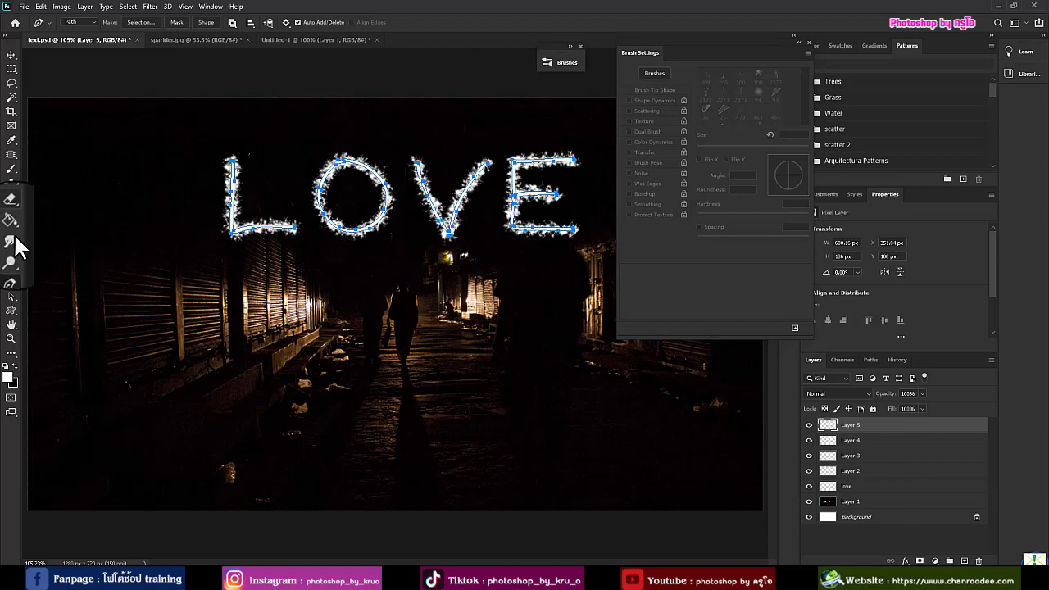
# Step: Reduce the Bengal Light II brush size to 60 px
pyautogui.click(11, 168)
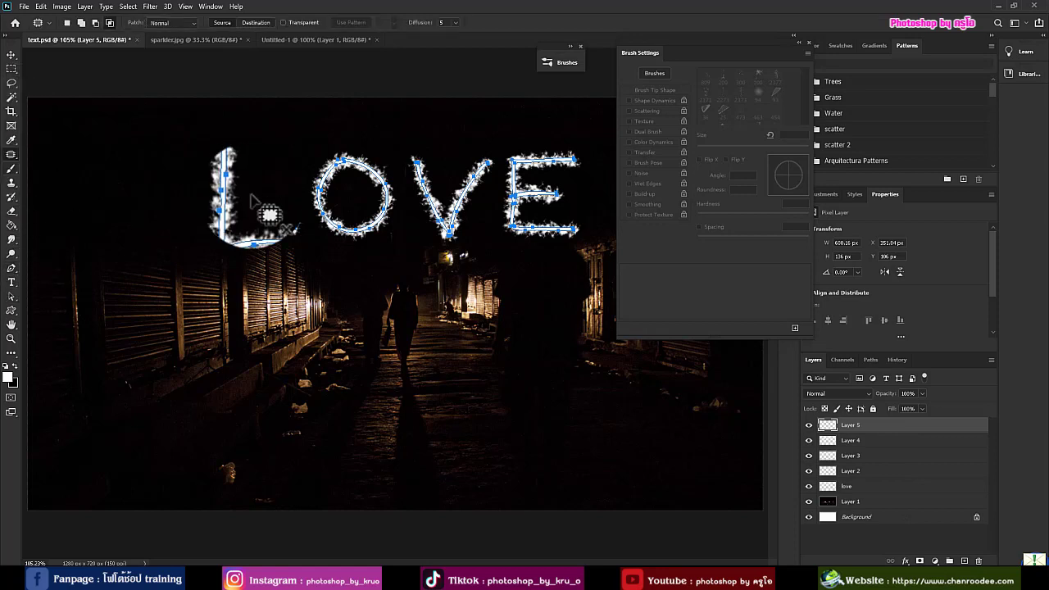
pyautogui.click(11, 169)
pyautogui.press('[')
pyautogui.press('[')
pyautogui.press('[')
pyautogui.press('[')
pyautogui.press('[')
pyautogui.press('[')
pyautogui.press('[')
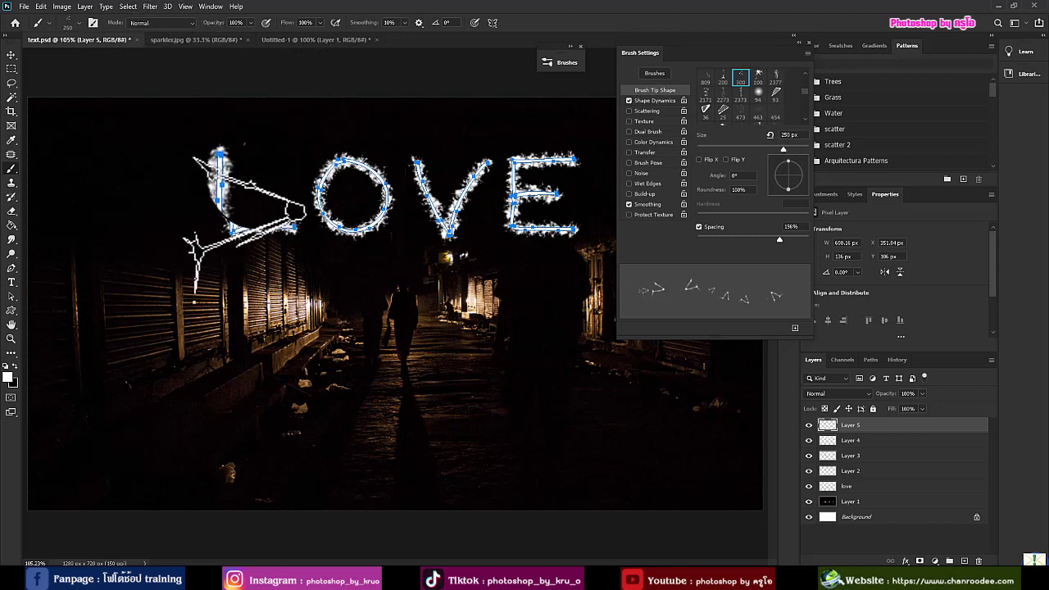
pyautogui.press('[')
pyautogui.press('[')
pyautogui.press('[')
pyautogui.press('[')
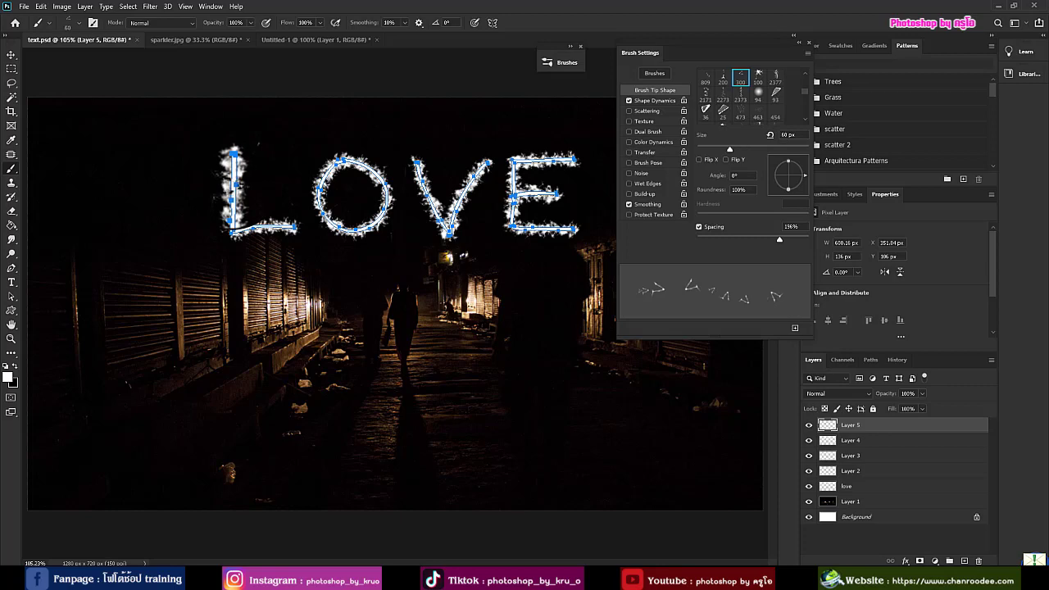
# Step: Stroke the letter path with the 60 px Bengal Light II brush and Simulate Pressure on
pyautogui.click(11, 268)
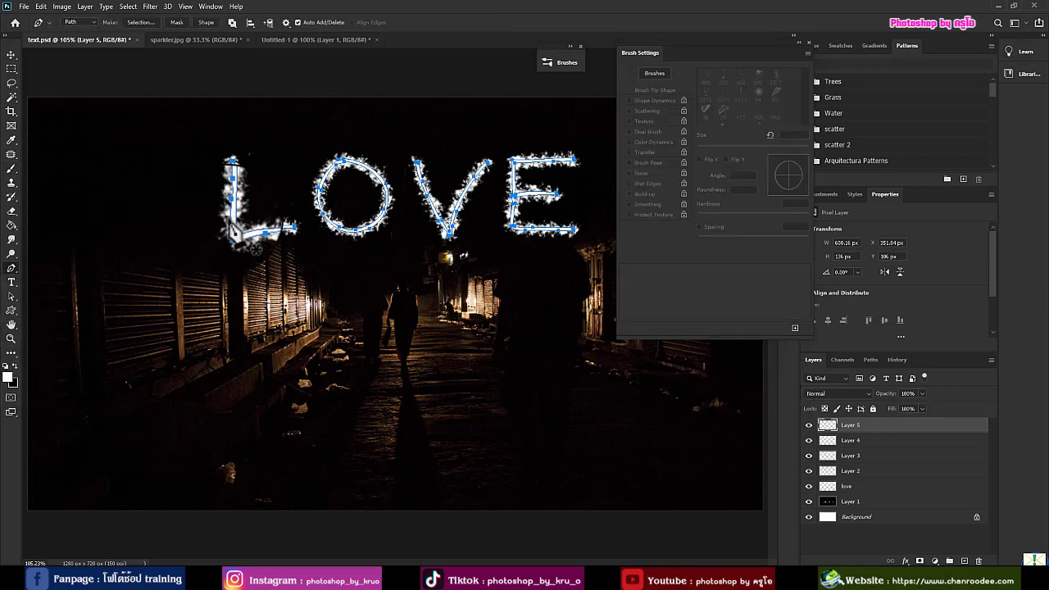
pyautogui.rightClick(234, 215)
pyautogui.click(269, 304)
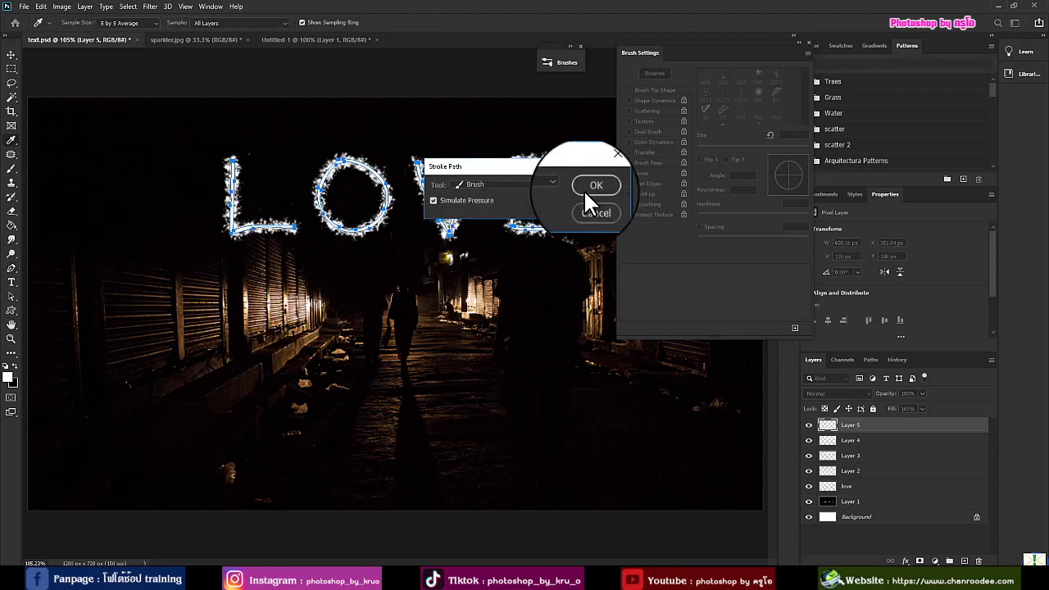
pyautogui.click(590, 188)
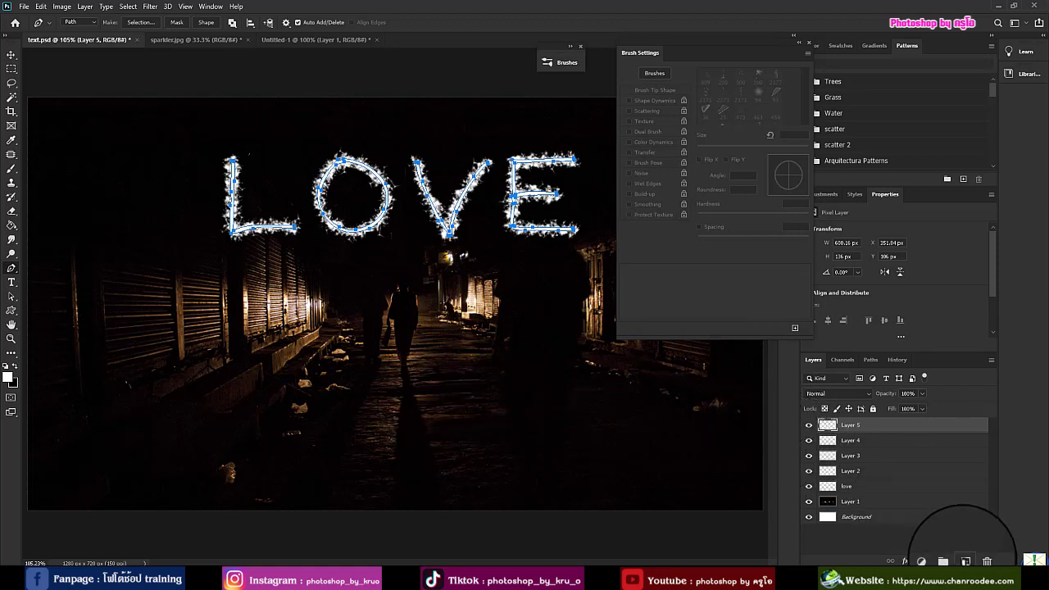
# Step: Add a new layer on top and choose the sparkling5 brush preset
pyautogui.click(966, 562)
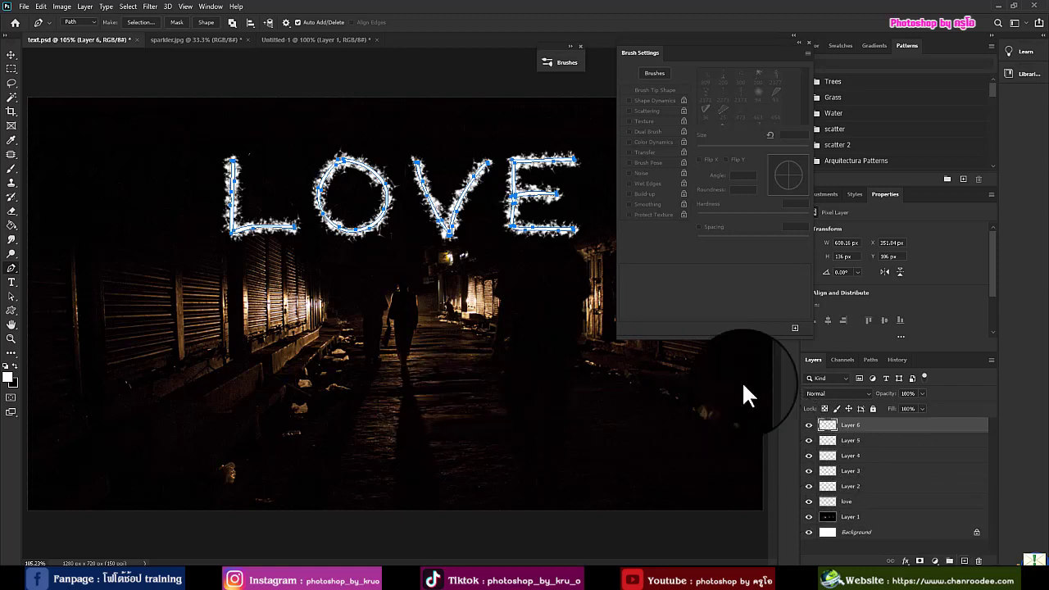
pyautogui.click(12, 168)
pyautogui.click(79, 23)
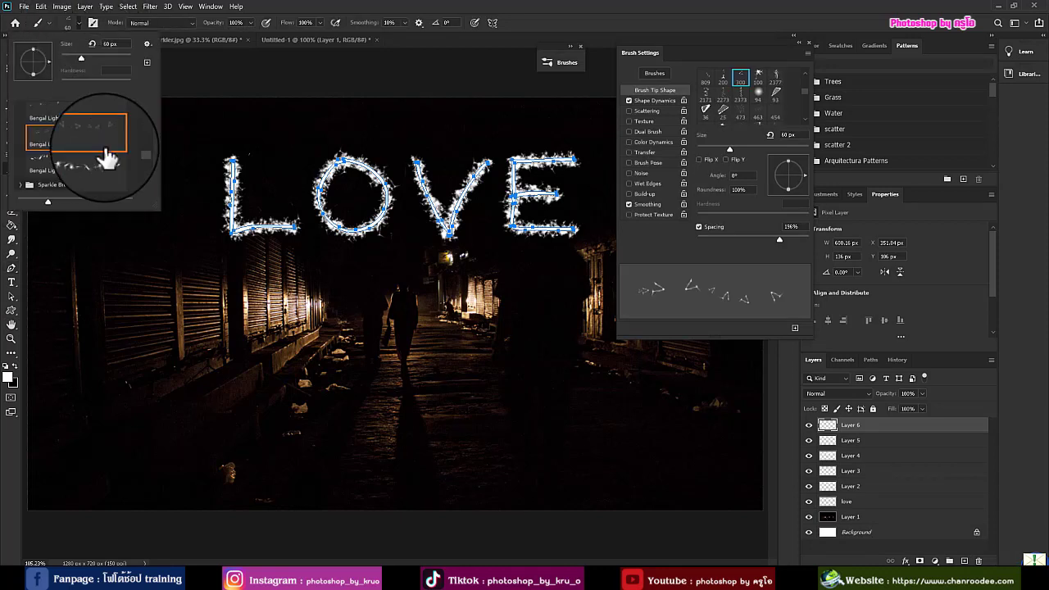
pyautogui.scroll(-5, 129, 154)
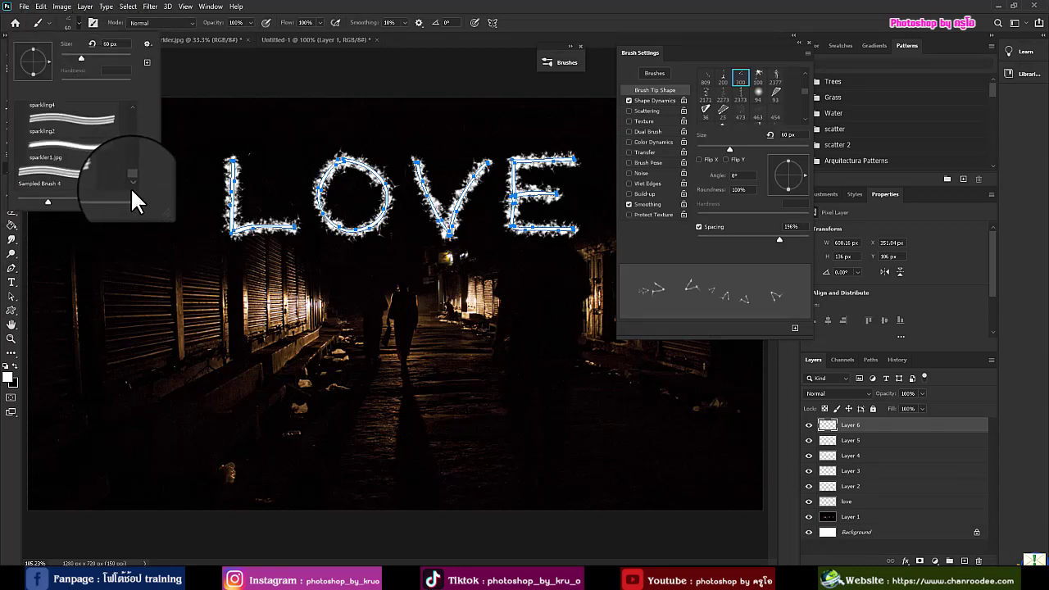
pyautogui.click(70, 131)
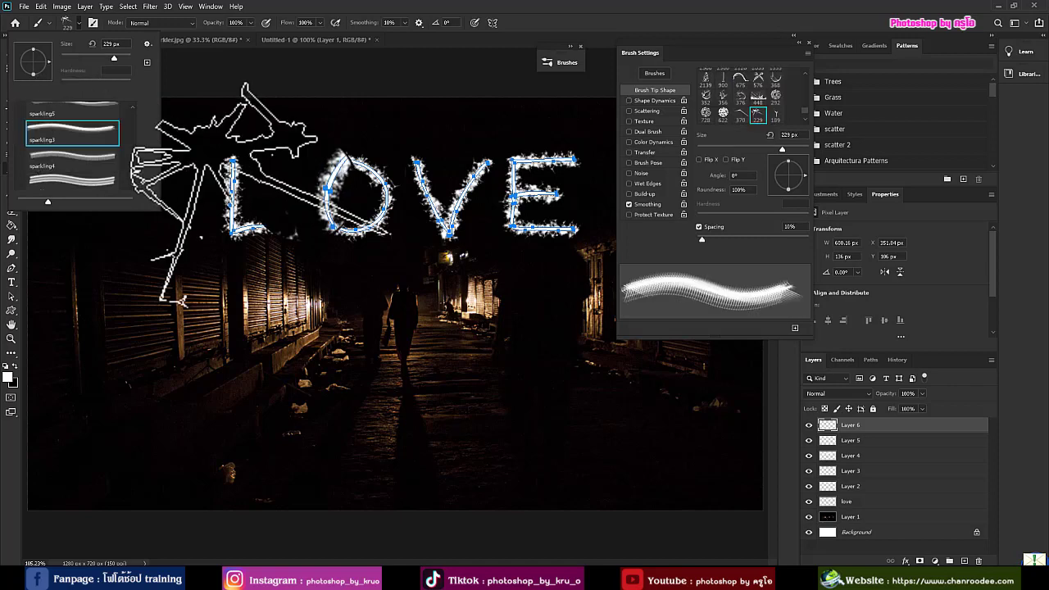
pyautogui.scroll(2, 82, 159)
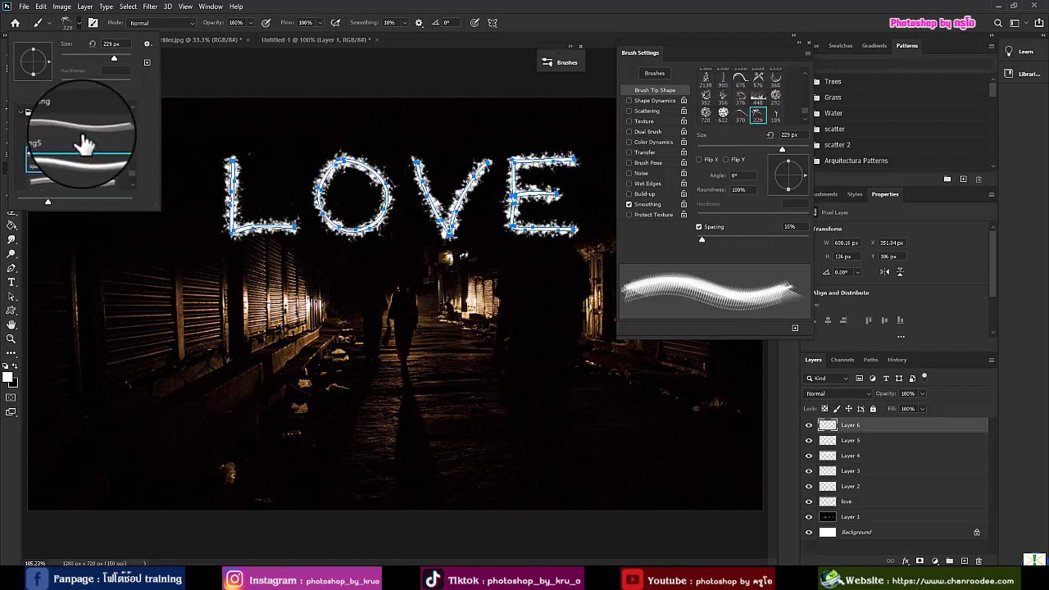
pyautogui.click(82, 132)
pyautogui.click(442, 6)
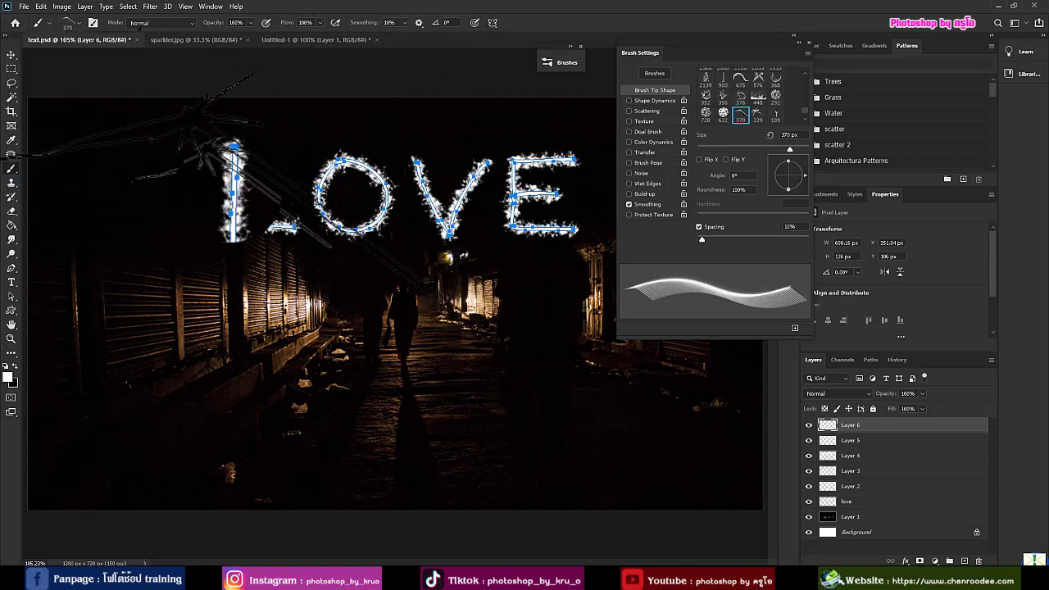
# Step: Reduce the sparkling5 brush size to 45 px and set its spacing to 171%
pyautogui.press('[')
pyautogui.press('[')
pyautogui.press('[')
pyautogui.press('[')
pyautogui.press('[')
pyautogui.press('[')
pyautogui.press('[')
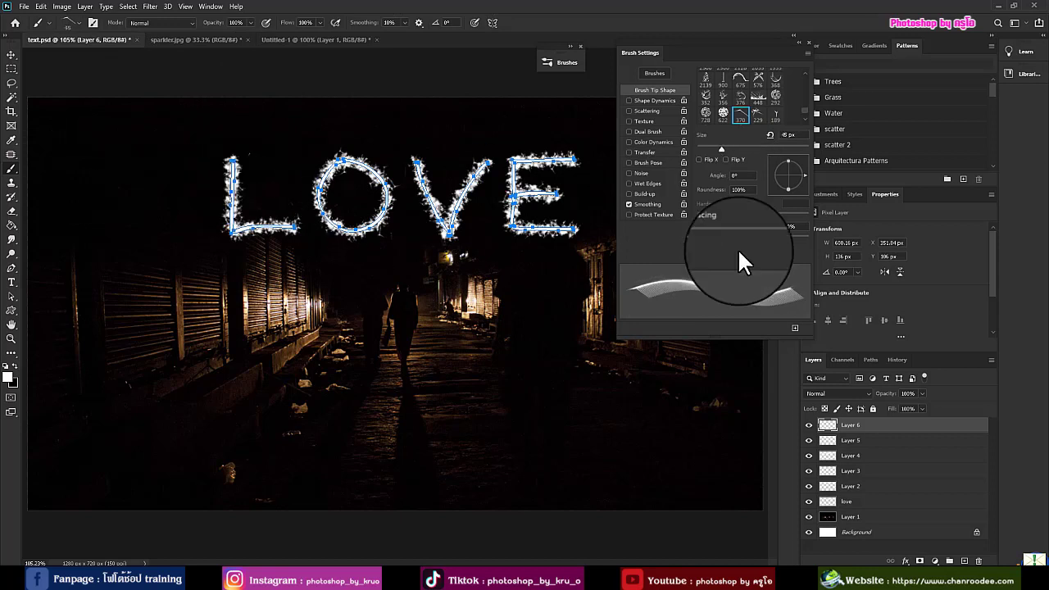
pyautogui.moveTo(702, 240); pyautogui.dragTo(771, 239)
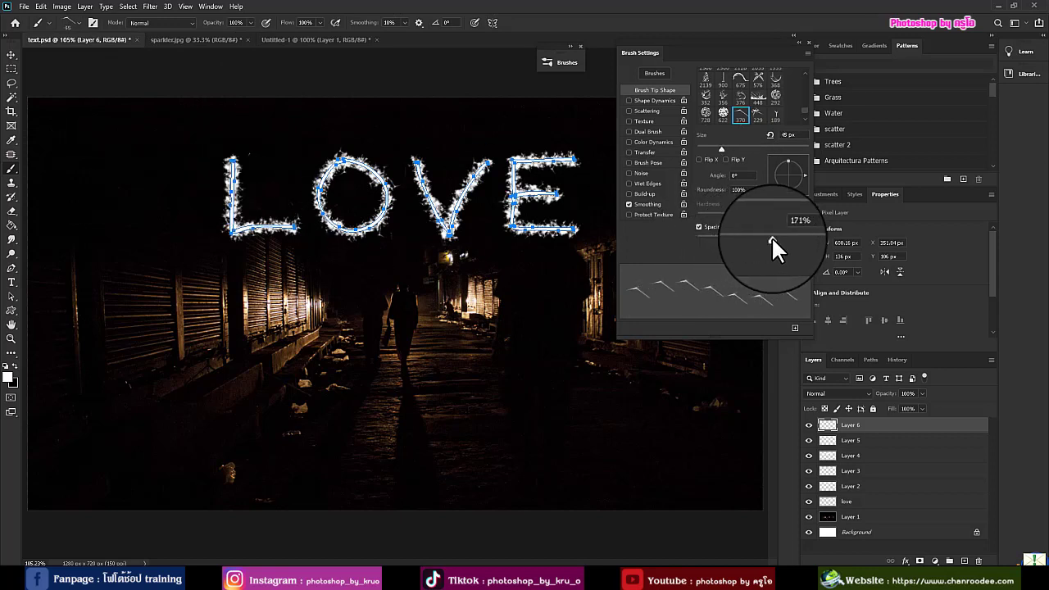
# Step: Enable Shape Dynamics for the brush with Flip X Jitter, Flip Y Jitter and an Angle Jitter of 38%
pyautogui.click(639, 101)
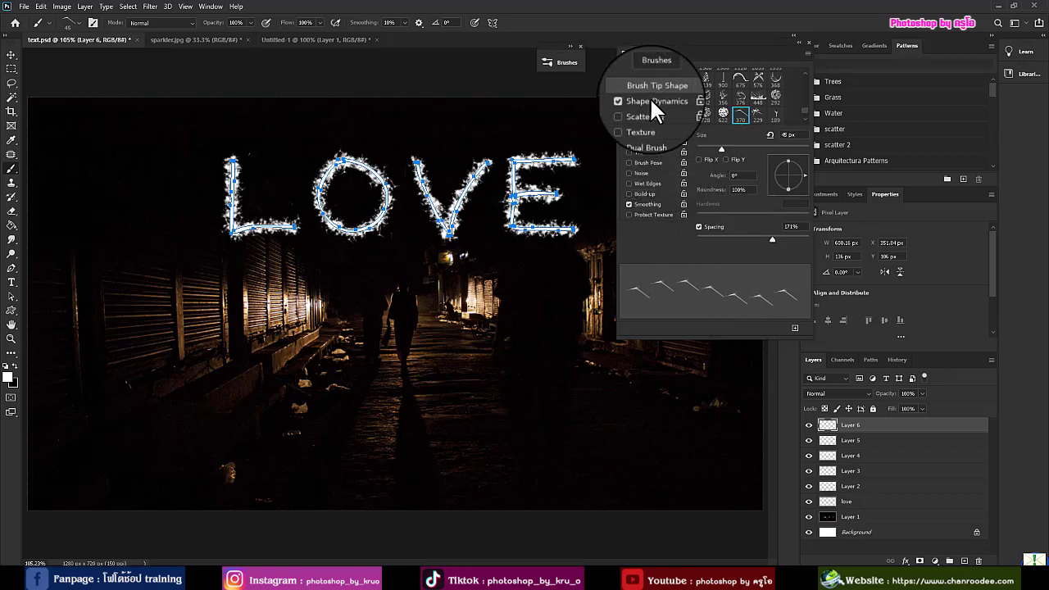
pyautogui.click(696, 249)
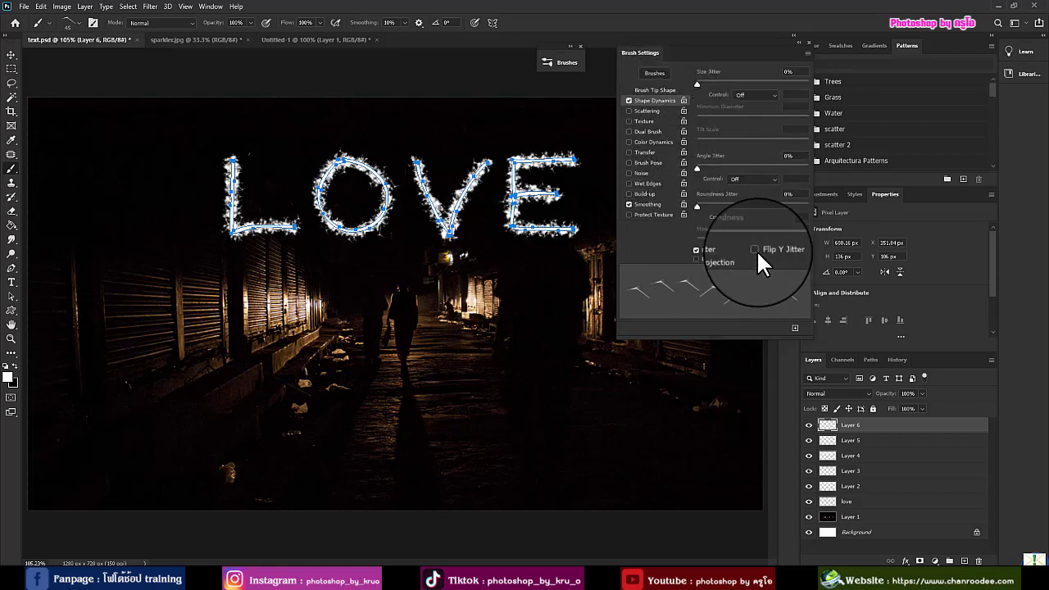
pyautogui.click(756, 250)
pyautogui.moveTo(697, 168); pyautogui.dragTo(738, 169)
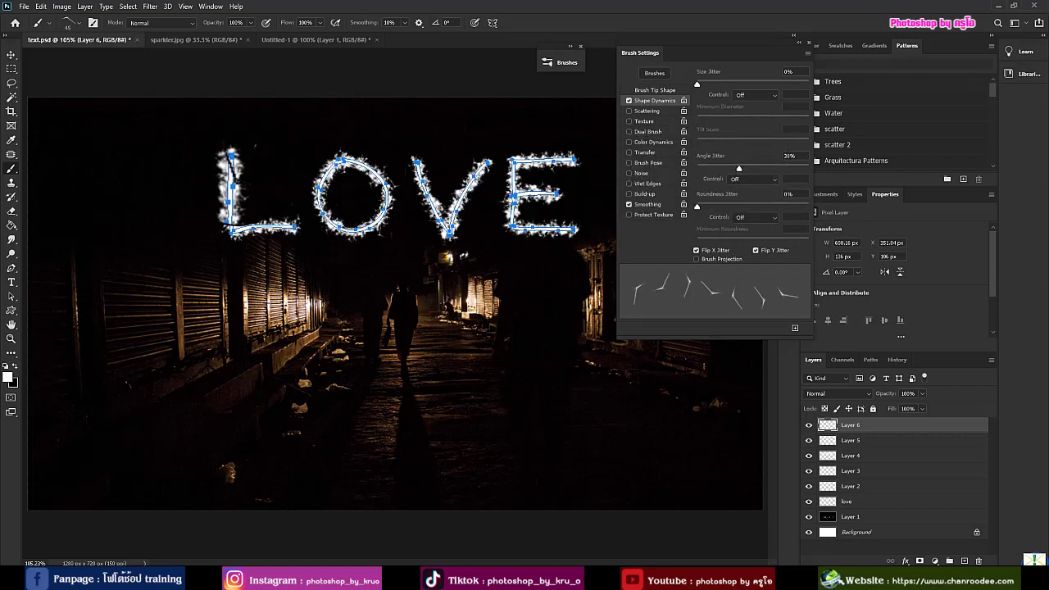
# Step: Stroke the LOVE path with the 45 px sparkling5 brush
pyautogui.click(11, 268)
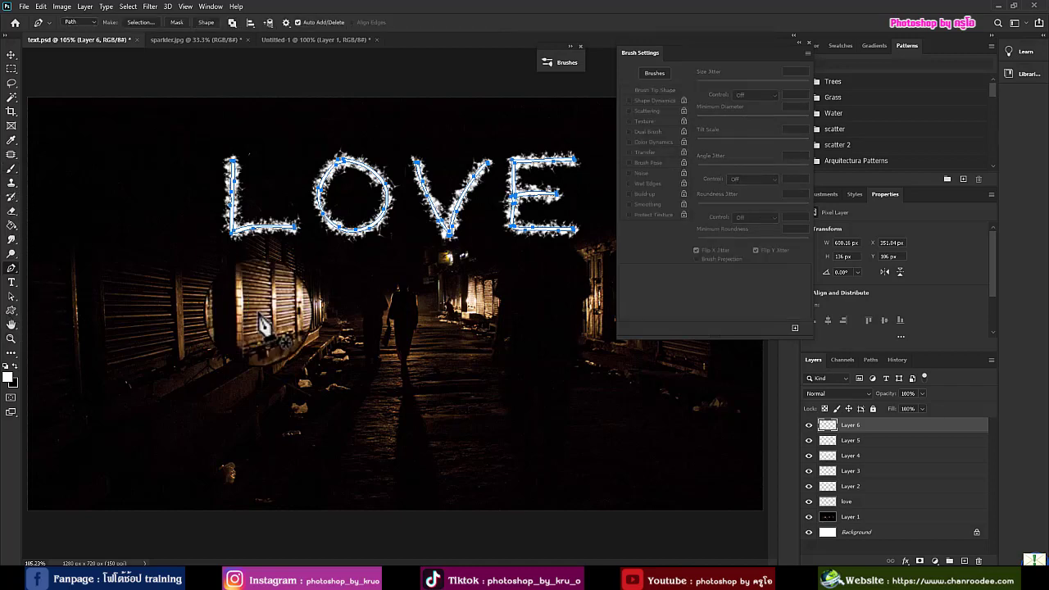
pyautogui.rightClick(242, 229)
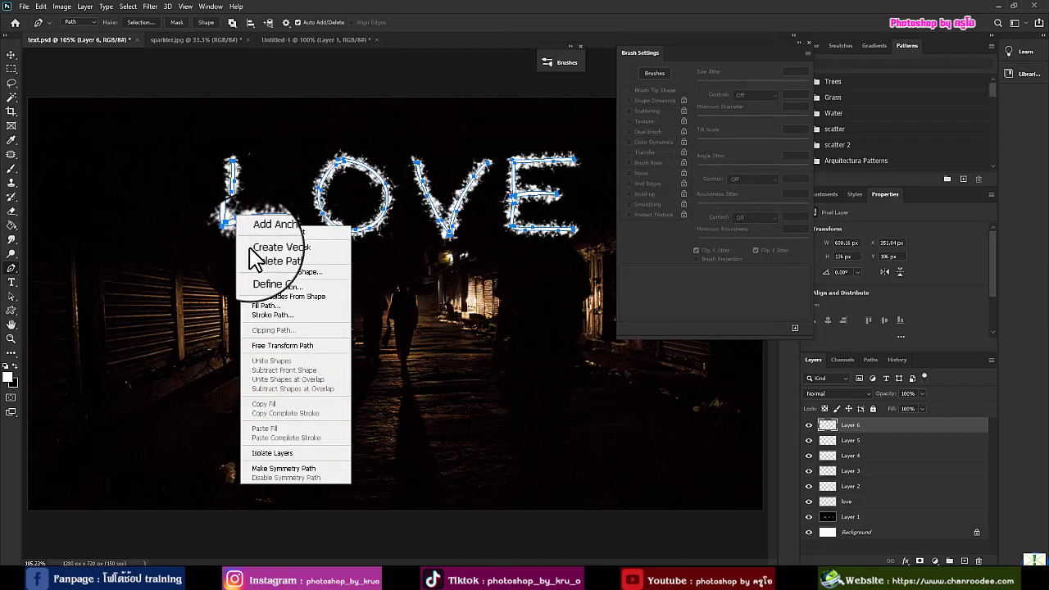
pyautogui.click(274, 313)
pyautogui.click(589, 190)
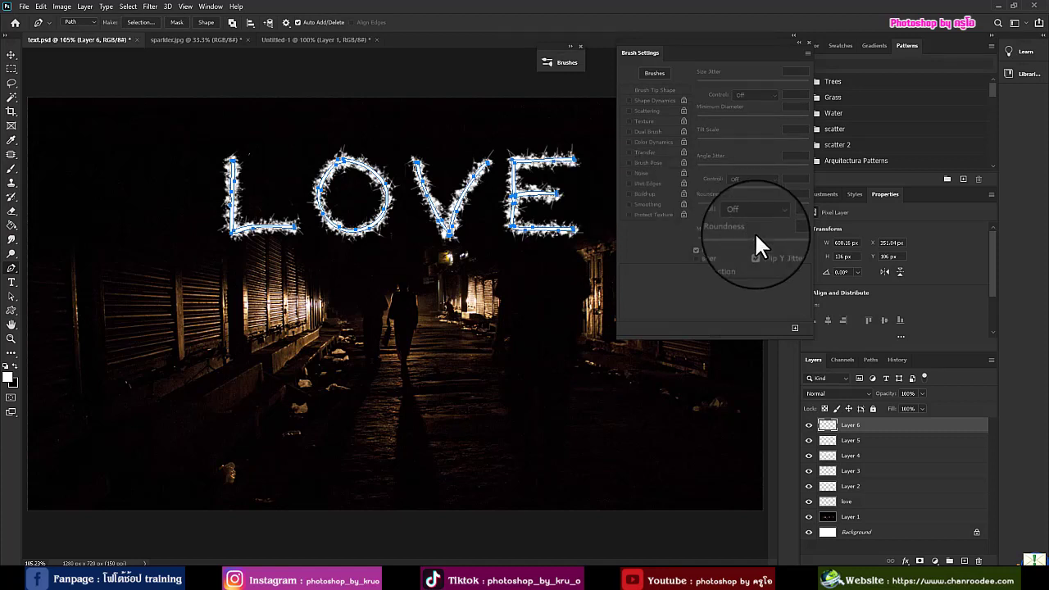
# Step: Add another new layer on top and choose the sparkling3 brush preset
pyautogui.click(964, 560)
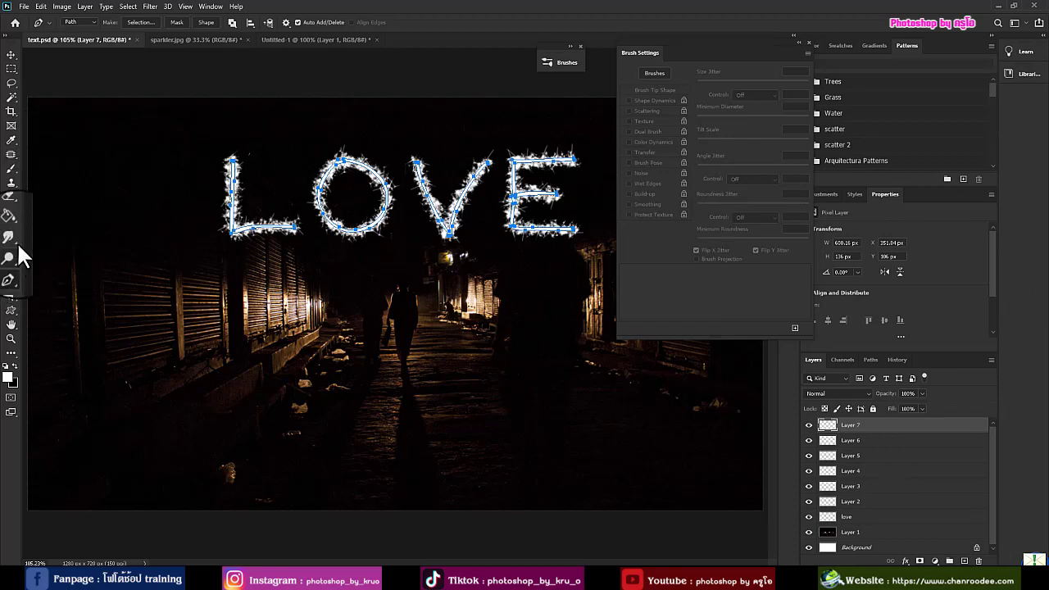
pyautogui.click(11, 174)
pyautogui.click(72, 23)
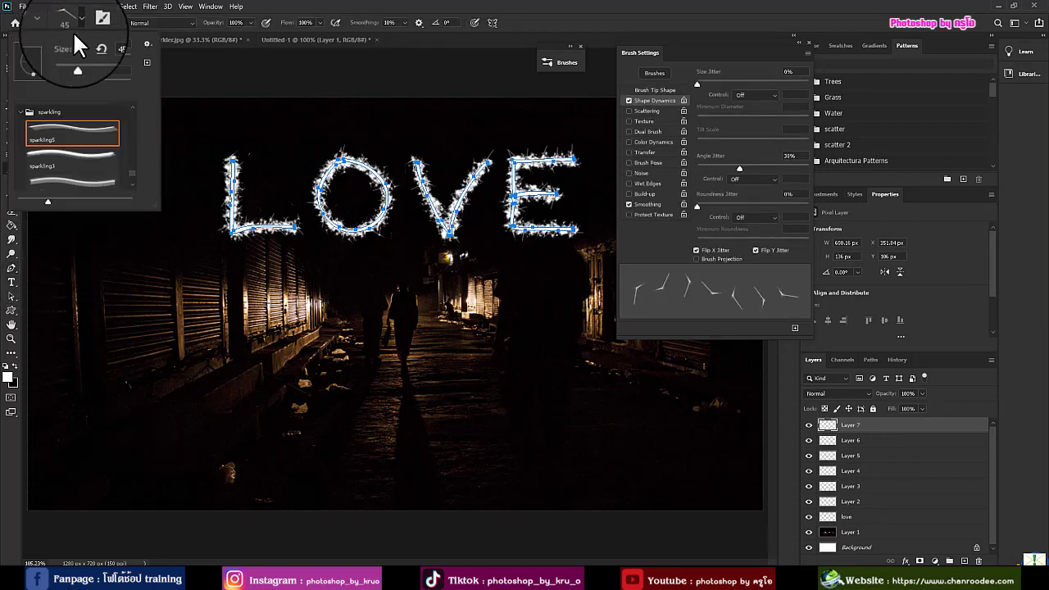
pyautogui.scroll(-1, 70, 164)
pyautogui.doubleClick(65, 156)
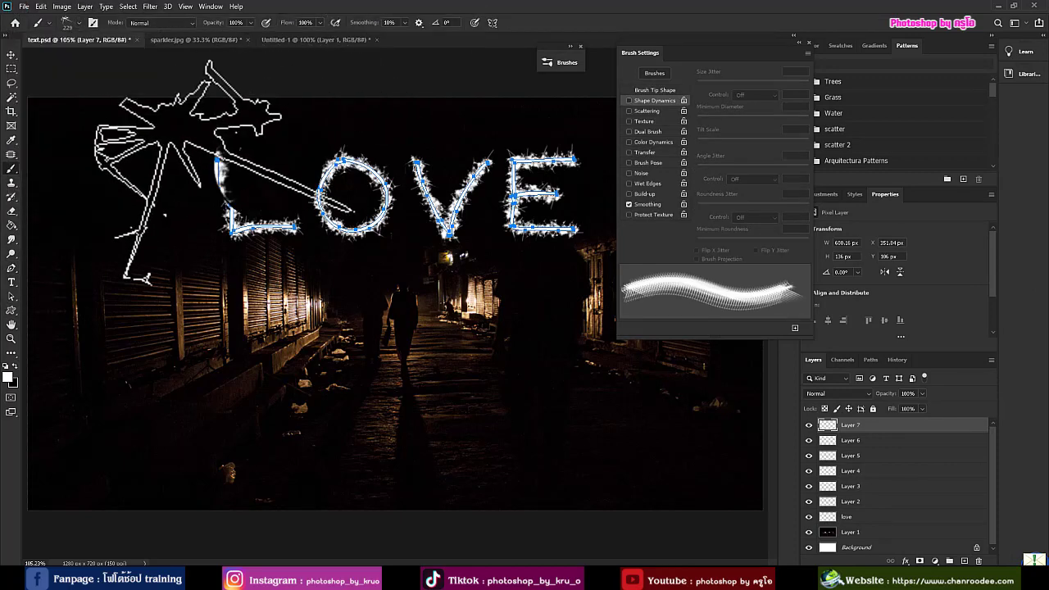
# Step: Reduce the sparkling3 brush size to 70 px and set its spacing to 153%
pyautogui.press('[')
pyautogui.press('[')
pyautogui.press('[')
pyautogui.press('[')
pyautogui.press('[')
pyautogui.press('[')
pyautogui.press('[')
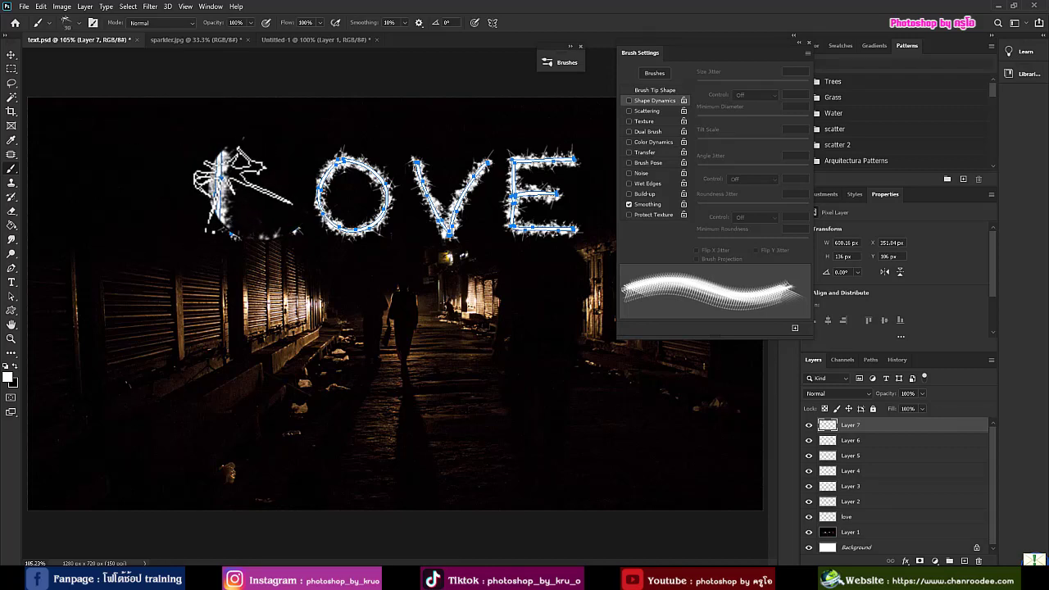
pyautogui.click(656, 89)
pyautogui.moveTo(699, 237); pyautogui.dragTo(766, 245)
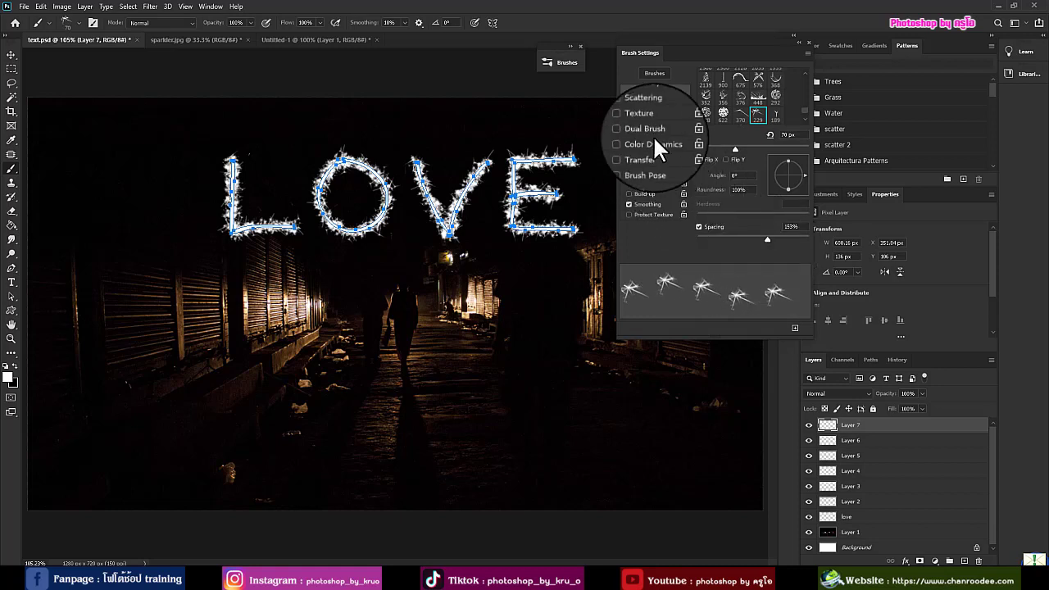
# Step: Enable Shape Dynamics for the sparkling3 brush with 32% Angle Jitter and both Flip X and Flip Y Jitter
pyautogui.click(652, 100)
pyautogui.moveTo(698, 166); pyautogui.dragTo(732, 169)
pyautogui.click(766, 249)
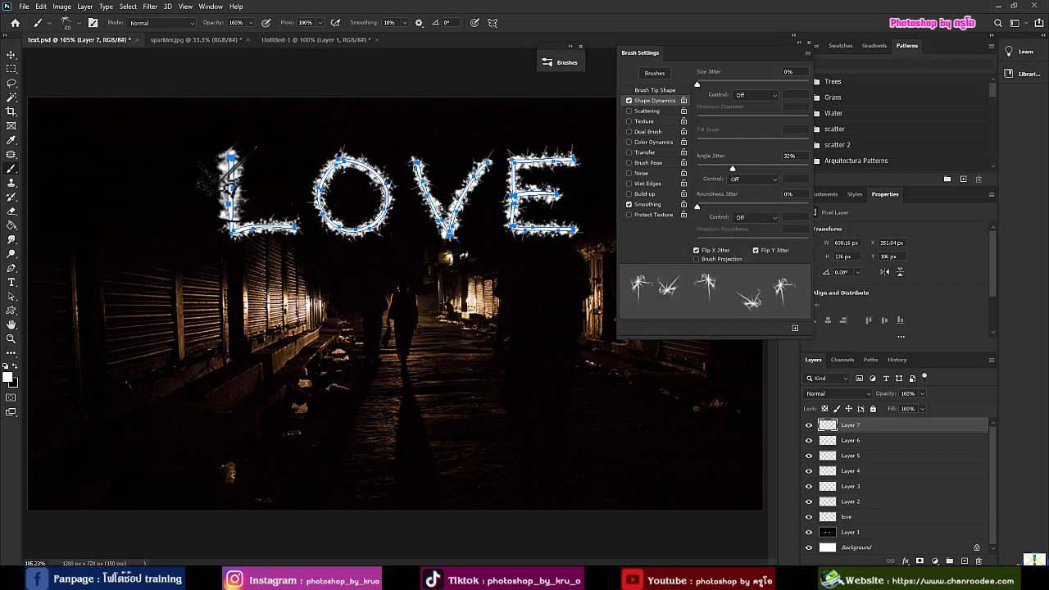
# Step: Stroke the LOVE path with the sparkling3 brush and Simulate Pressure on
pyautogui.click(12, 269)
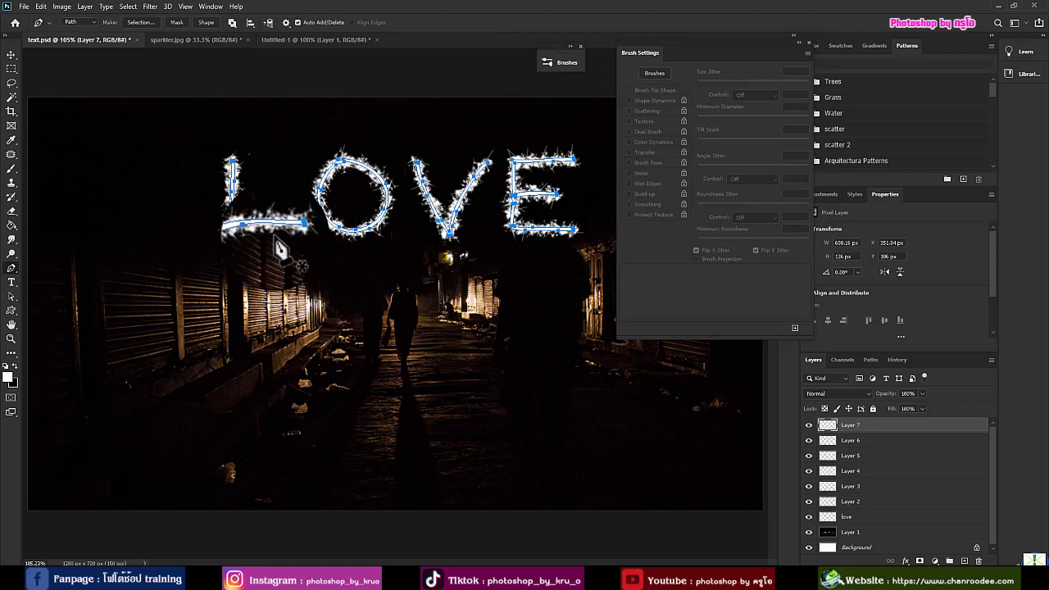
pyautogui.rightClick(278, 241)
pyautogui.click(305, 325)
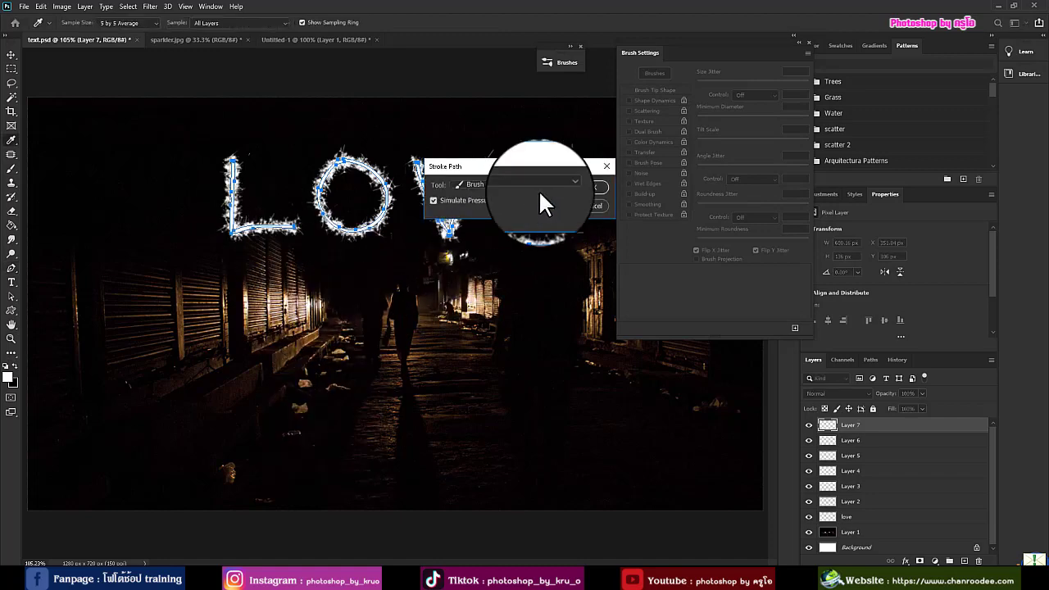
pyautogui.click(588, 186)
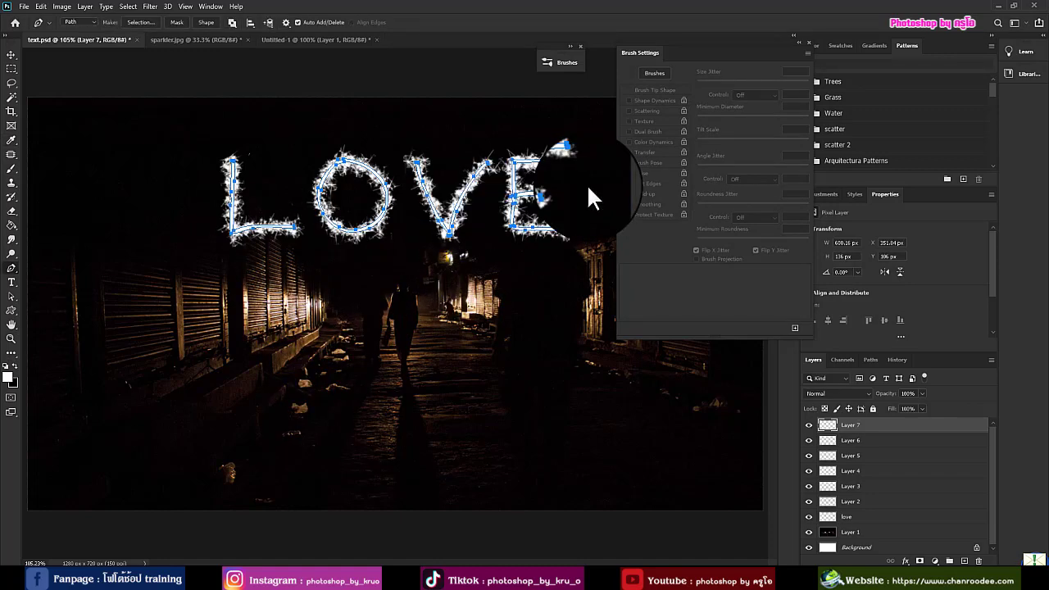
# Step: Add a new layer on top and dab sparkler bursts with a 150 px spark brush along the LOVE letters, mainly at the stroke ends
pyautogui.click(950, 561)
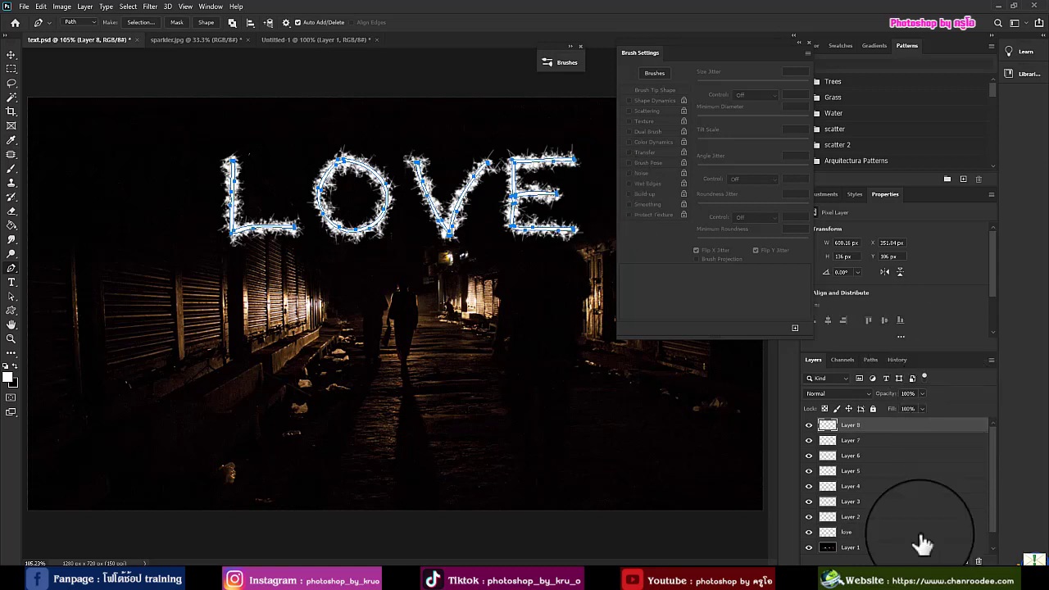
pyautogui.click(11, 168)
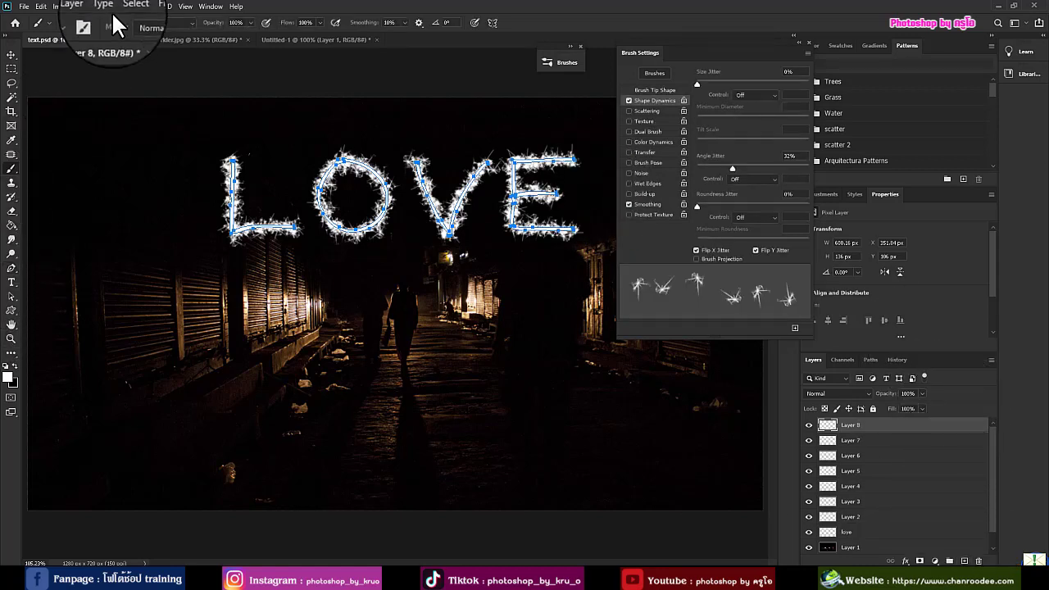
pyautogui.click(74, 23)
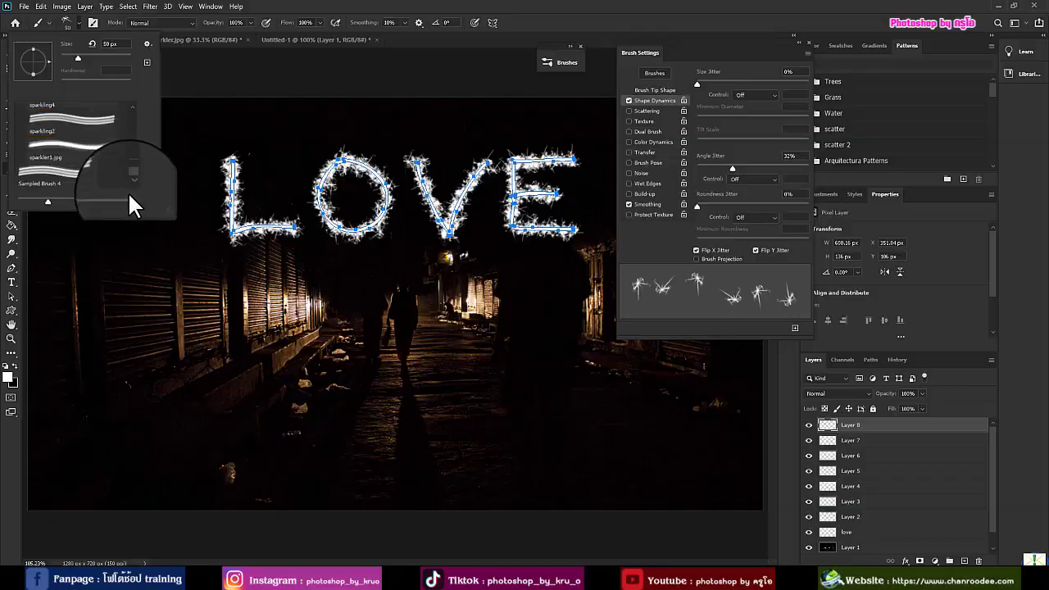
pyautogui.click(62, 150)
pyautogui.click(385, 4)
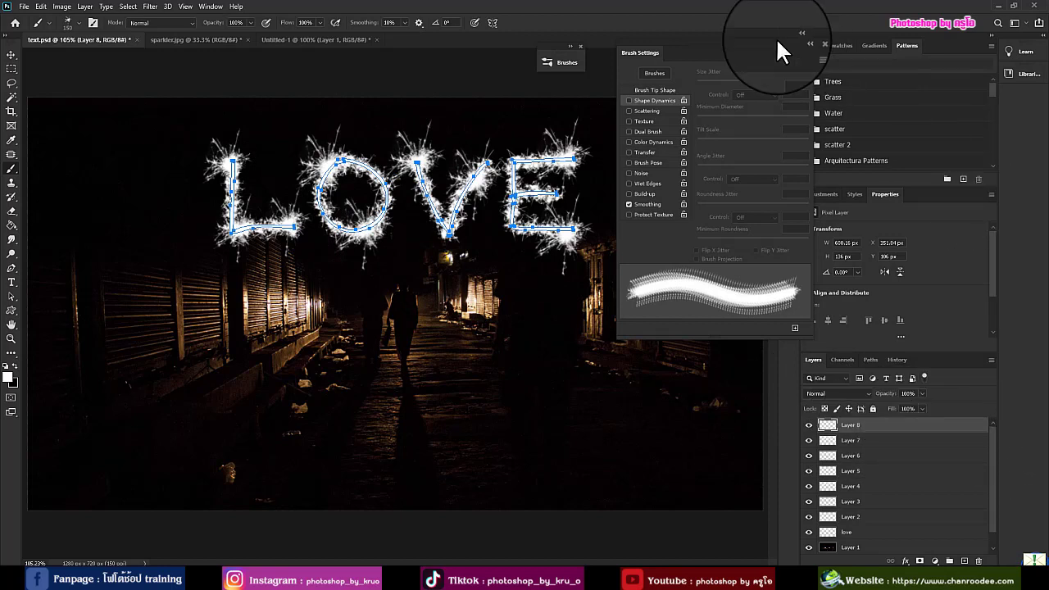
# Step: Close the brush settings and delete the LOVE work path
pyautogui.click(808, 42)
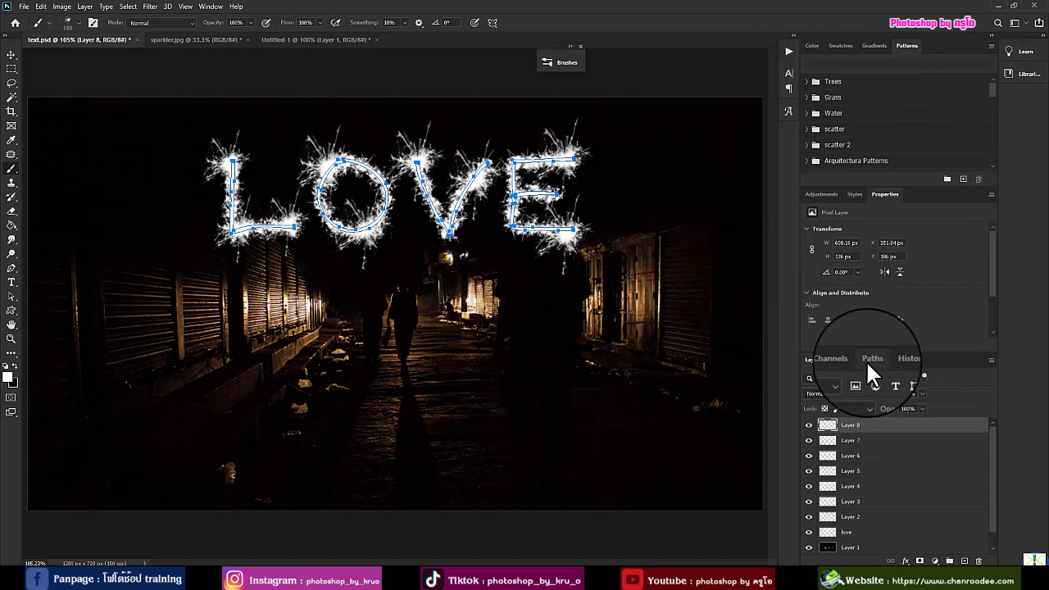
pyautogui.click(869, 360)
pyautogui.moveTo(852, 384); pyautogui.dragTo(980, 561)
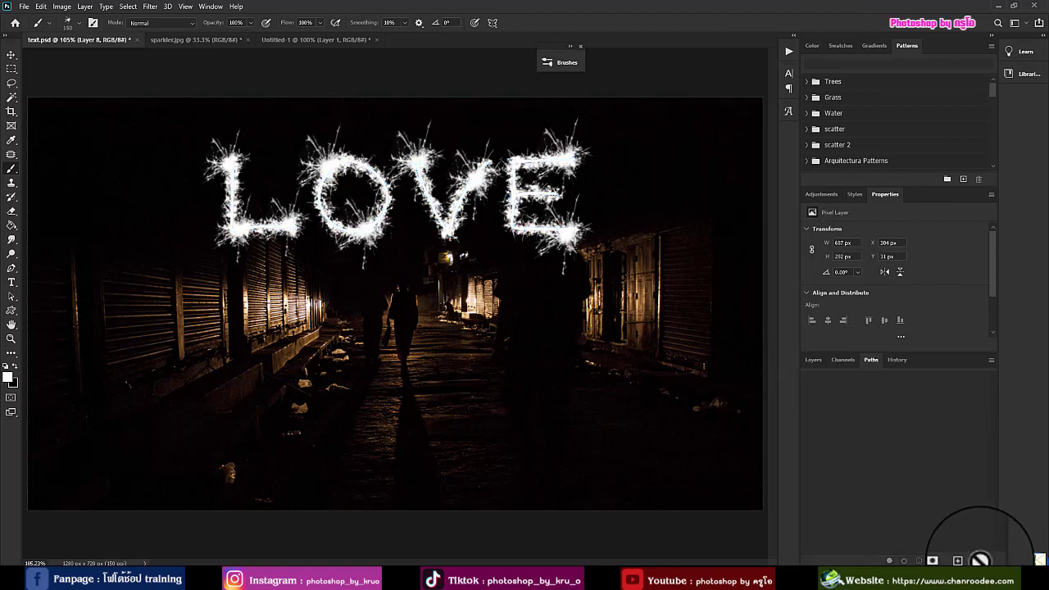
# Step: Merge all the lettering layers, from love up to Layer 8, into one layer
pyautogui.click(813, 361)
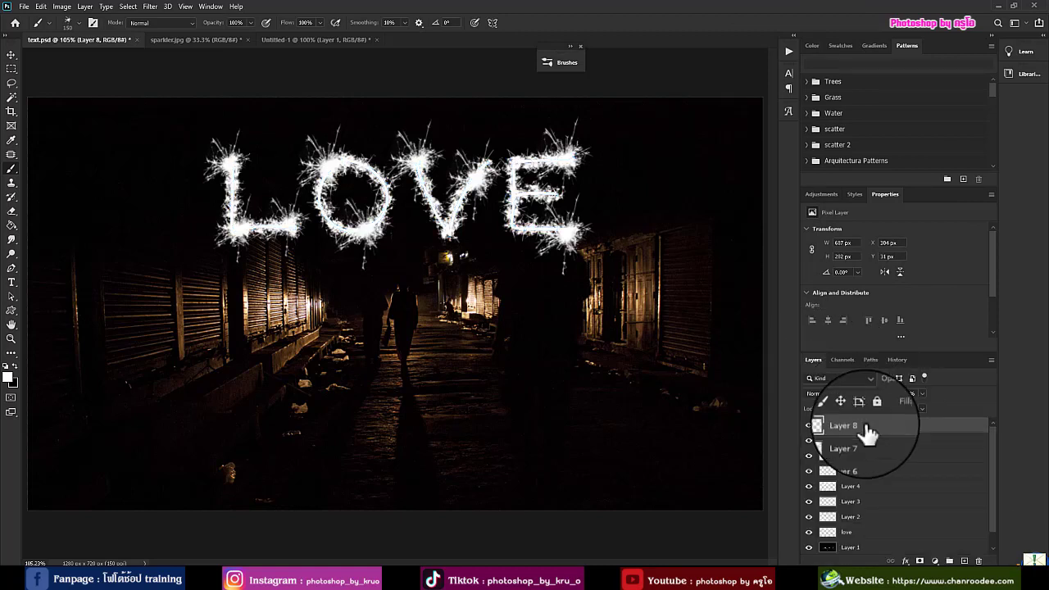
pyautogui.rightClick(875, 533)
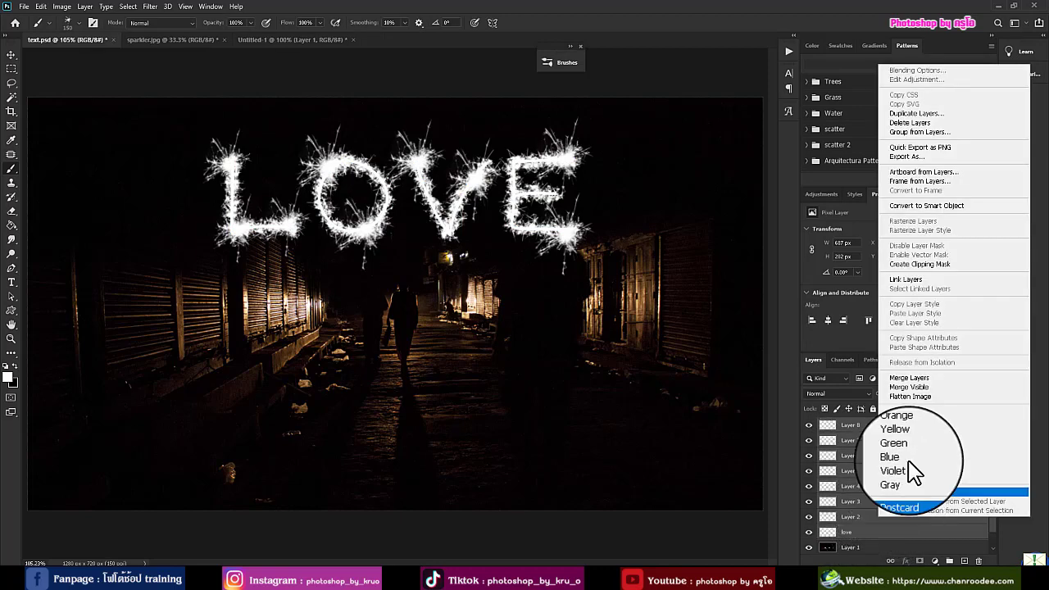
pyautogui.click(917, 377)
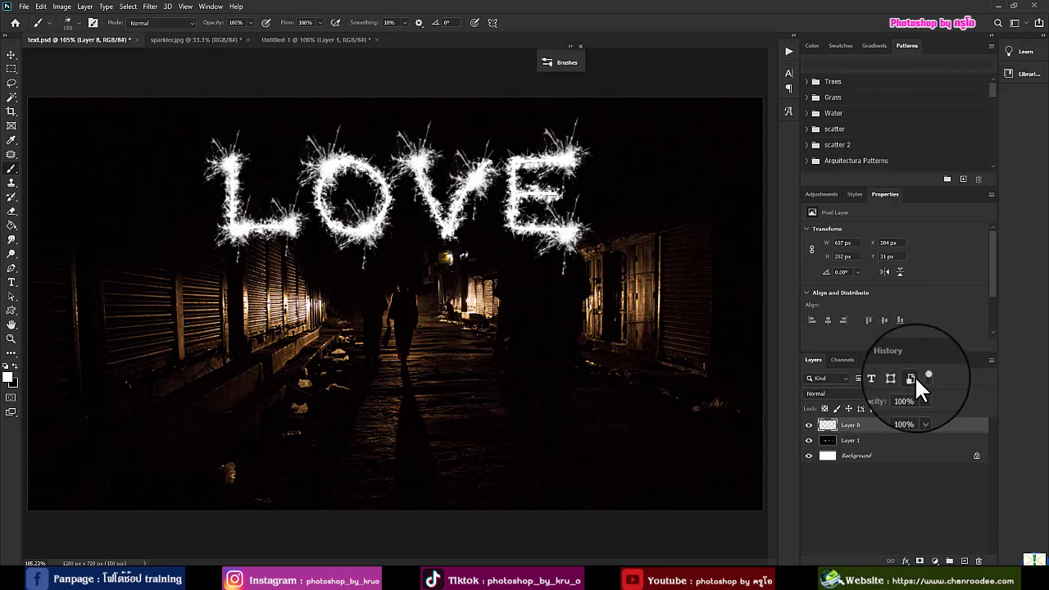
# Step: Add a yellow Outer Glow at 54% opacity and 9 px size to the merged LOVE layer, and rasterize its layer style
pyautogui.doubleClick(936, 432)
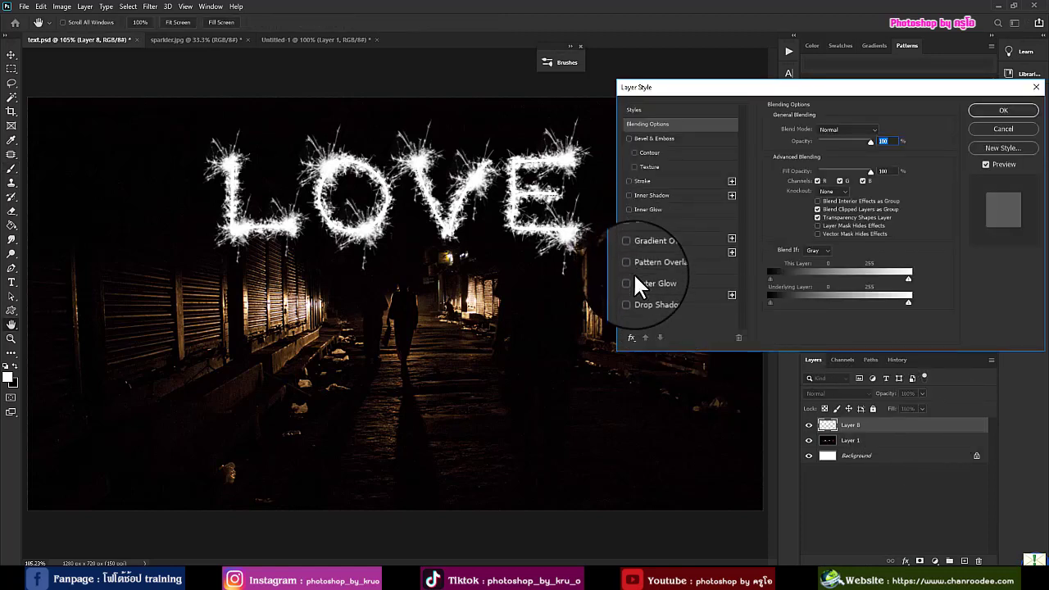
pyautogui.click(628, 279)
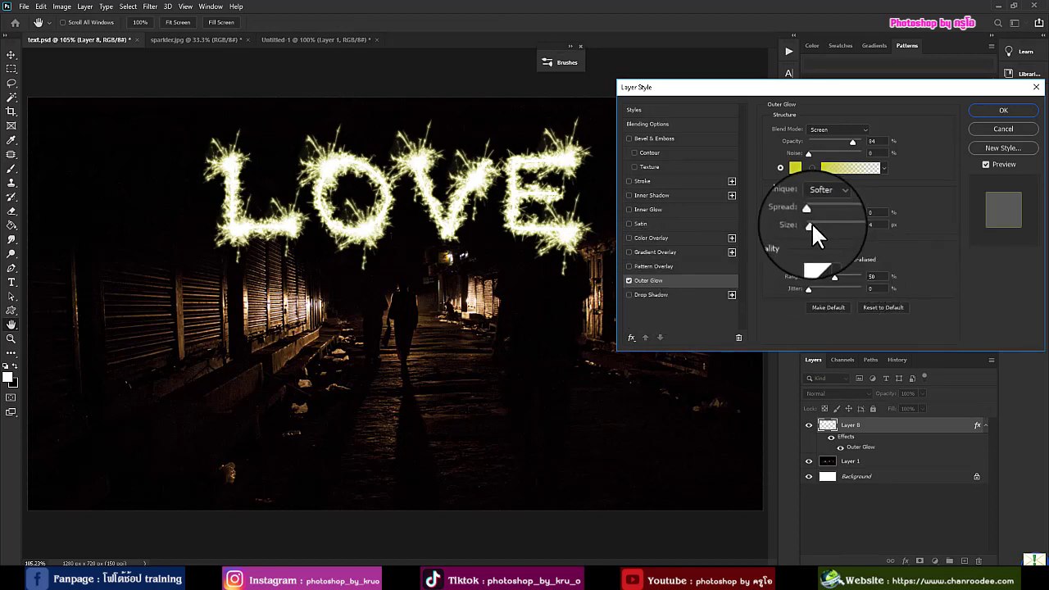
pyautogui.moveTo(811, 222); pyautogui.dragTo(812, 223)
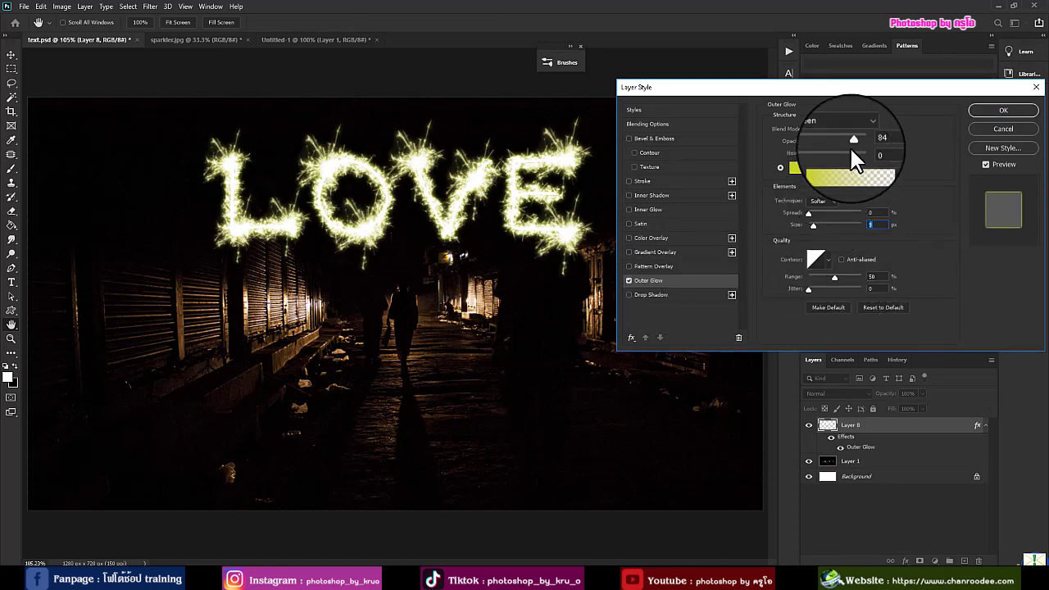
pyautogui.moveTo(849, 141); pyautogui.dragTo(835, 142)
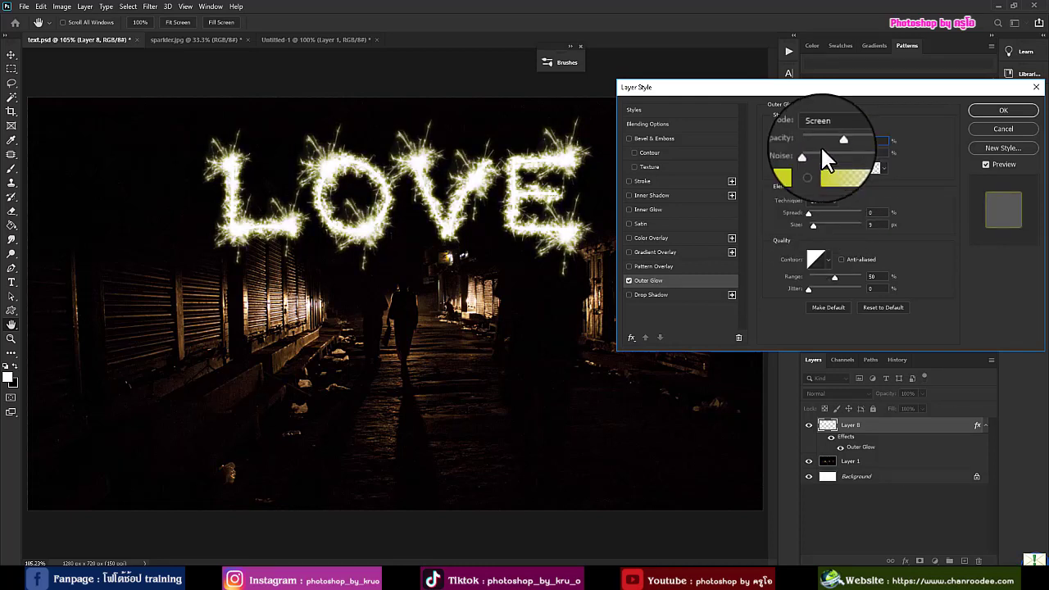
pyautogui.moveTo(838, 142); pyautogui.dragTo(837, 141)
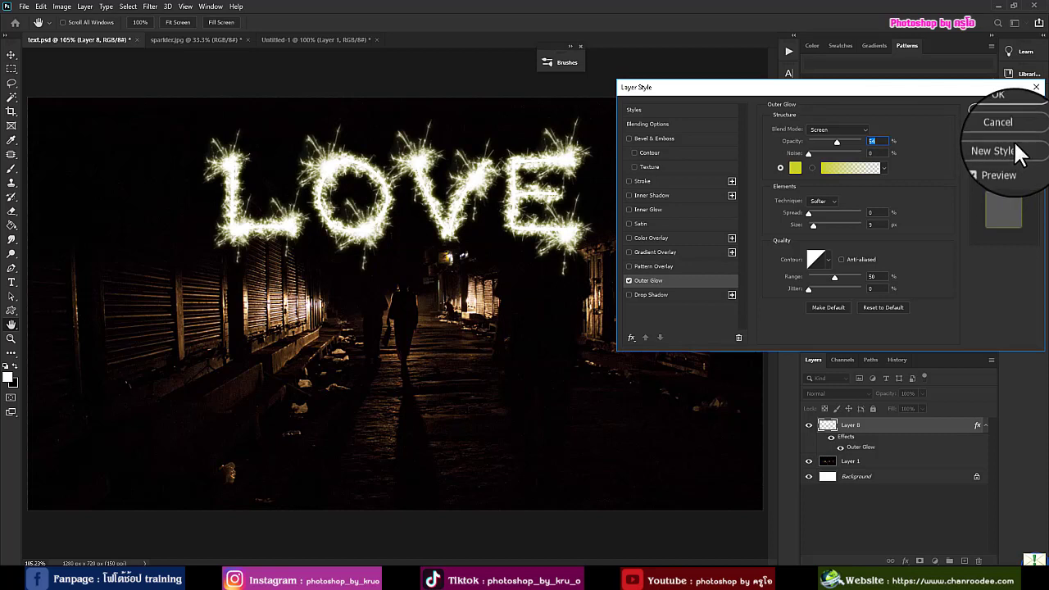
pyautogui.moveTo(836, 141); pyautogui.dragTo(838, 138)
pyautogui.click(990, 112)
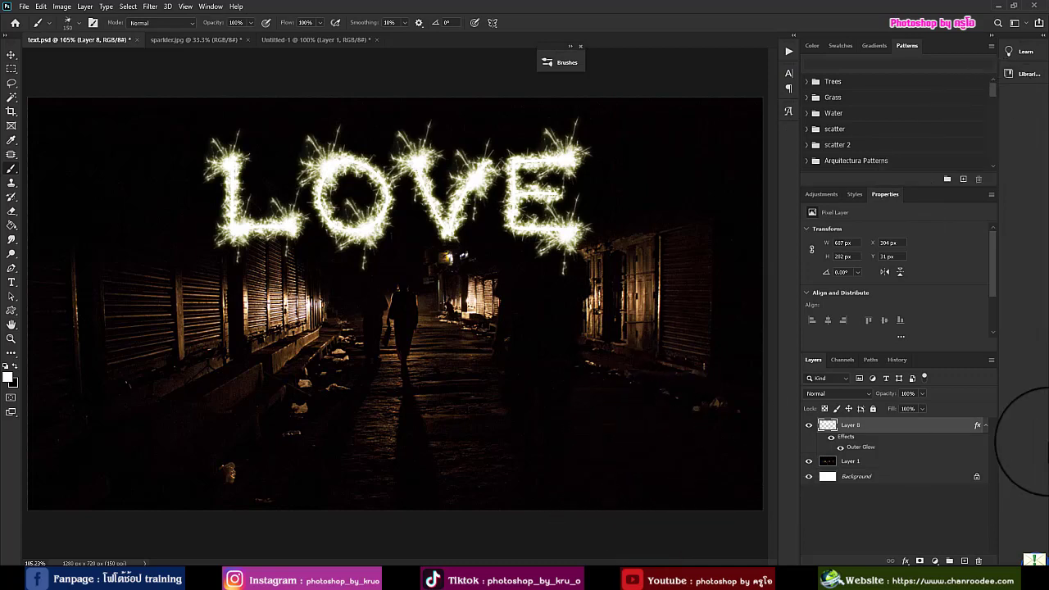
pyautogui.rightClick(932, 428)
pyautogui.click(820, 281)
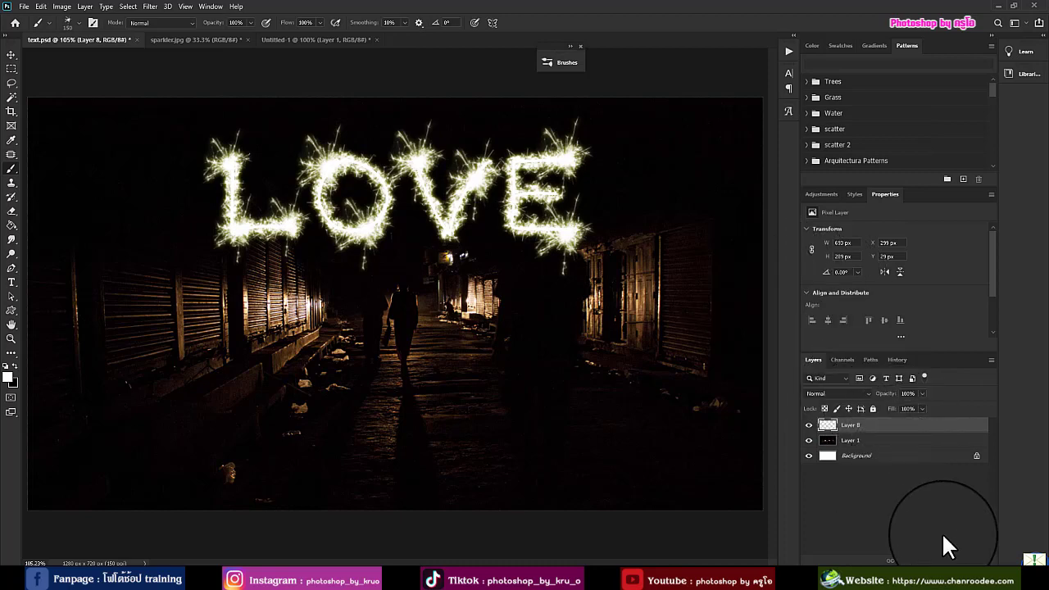
# Step: Add a Hue/Saturation adjustment layer clipped to the LOVE lettering layer and enable Colorize
pyautogui.click(933, 559)
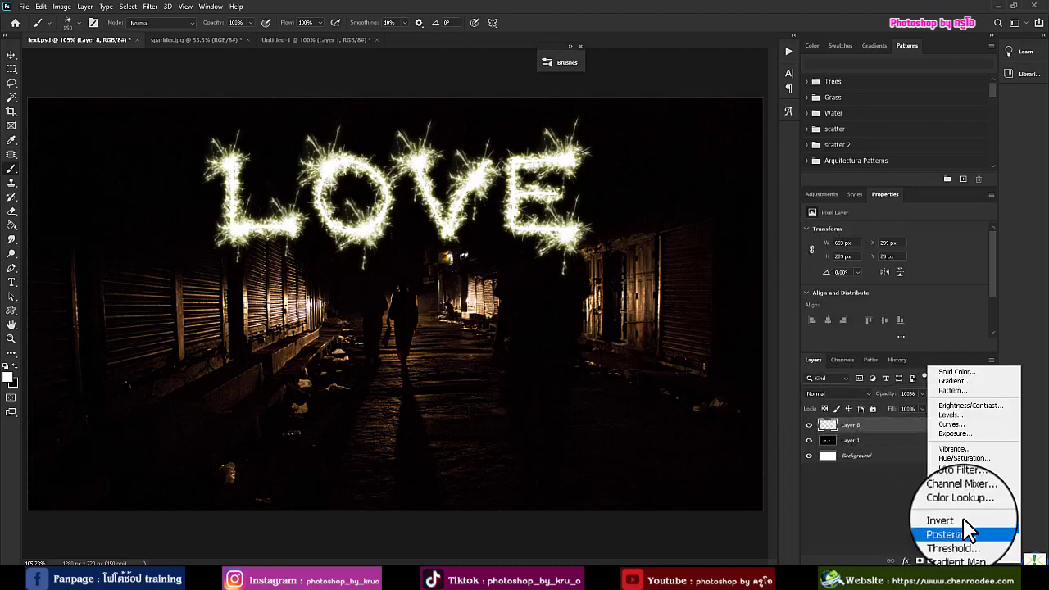
pyautogui.click(967, 456)
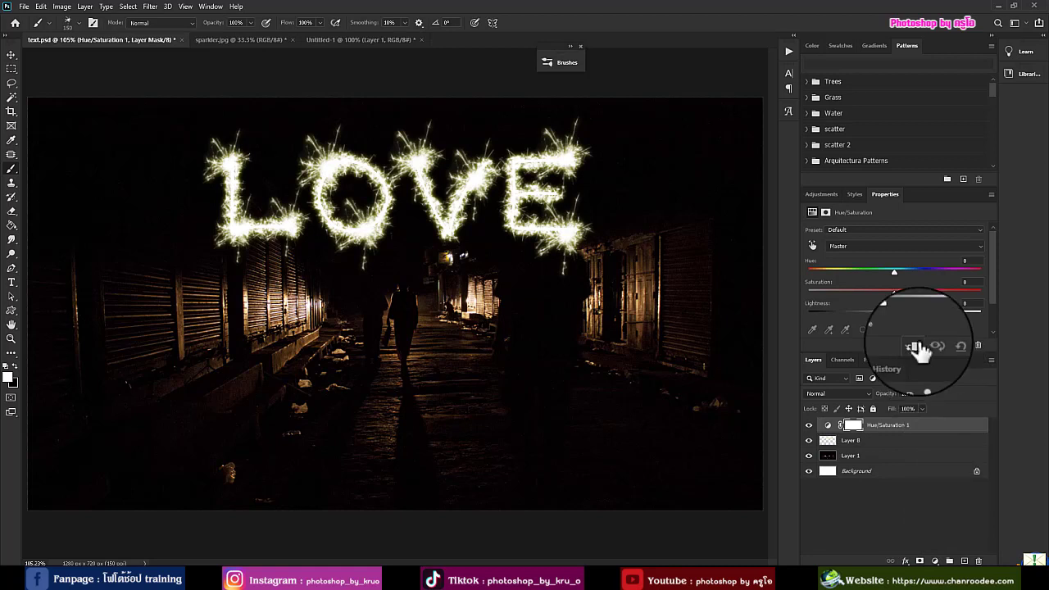
pyautogui.click(866, 330)
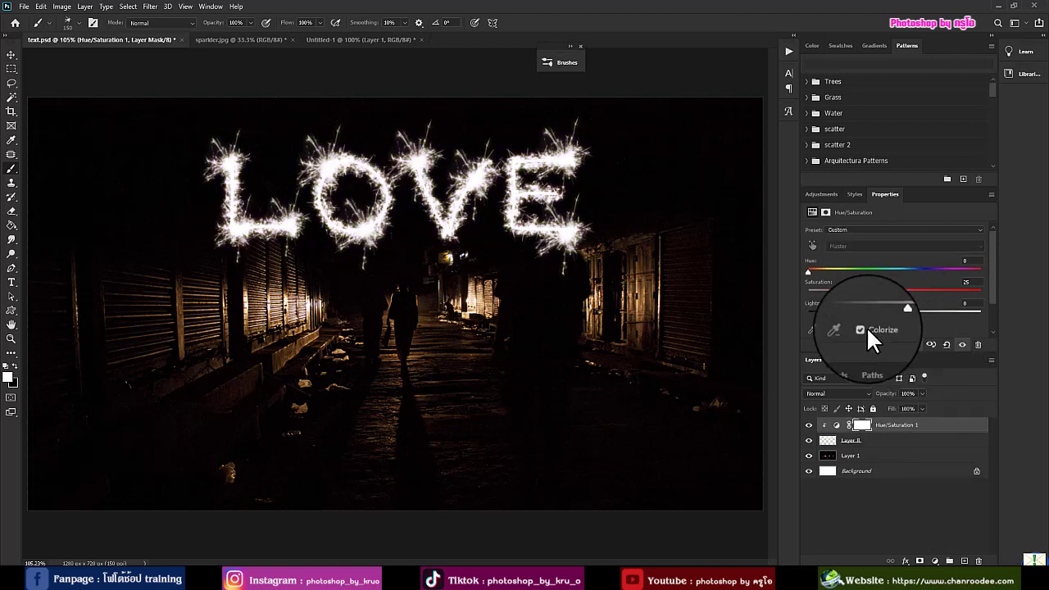
# Step: Tint the lettering pinkish red with Hue 354, Saturation 78 and Lightness -9 in the Hue/Saturation adjustment
pyautogui.moveTo(808, 271); pyautogui.dragTo(1004, 276)
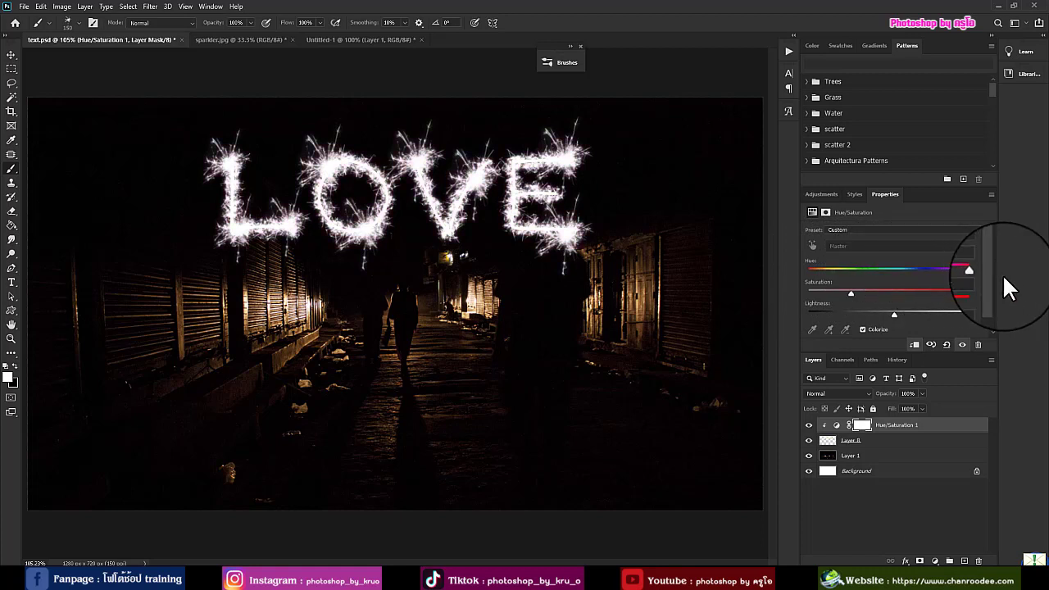
pyautogui.moveTo(850, 293); pyautogui.dragTo(945, 295)
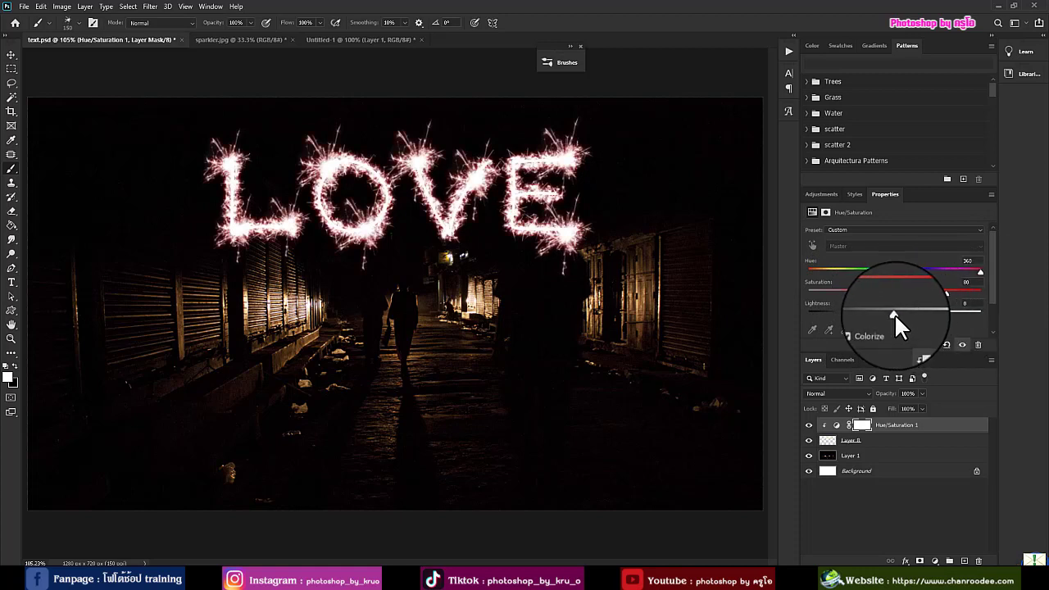
pyautogui.moveTo(894, 314)
pyautogui.mouseDown()
pyautogui.moveTo(920, 310)
pyautogui.moveTo(884, 309)
pyautogui.mouseUp()
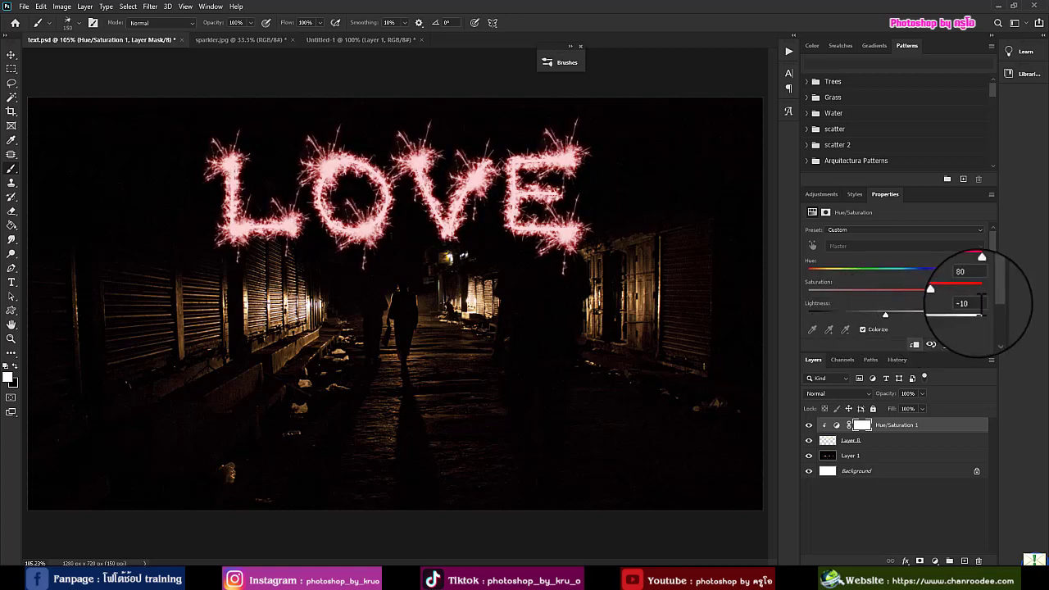
pyautogui.moveTo(945, 290)
pyautogui.mouseDown()
pyautogui.moveTo(978, 273)
pyautogui.moveTo(946, 291)
pyautogui.mouseUp()
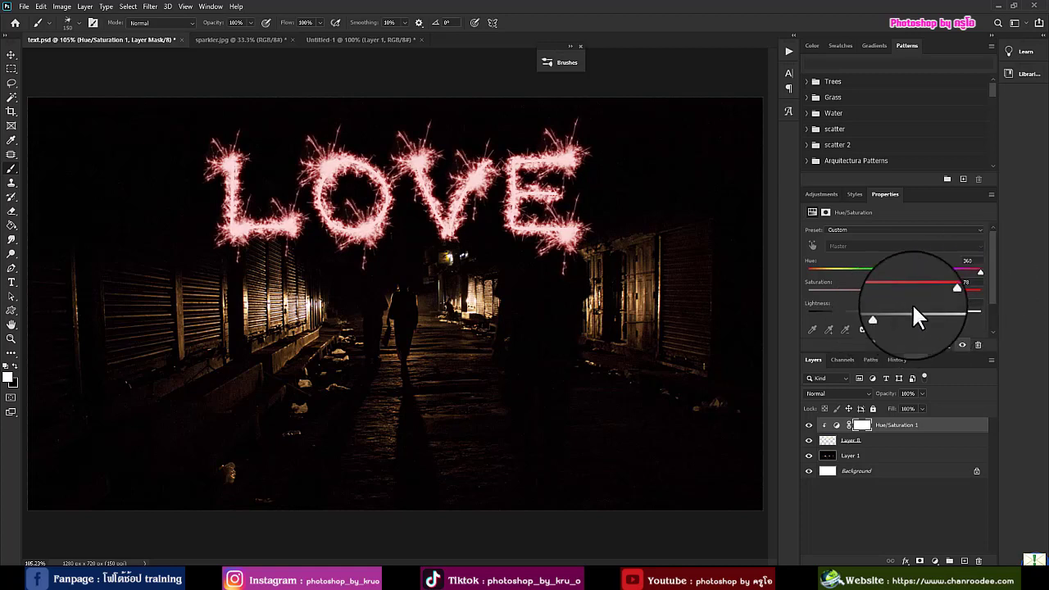
pyautogui.moveTo(984, 267); pyautogui.dragTo(977, 270)
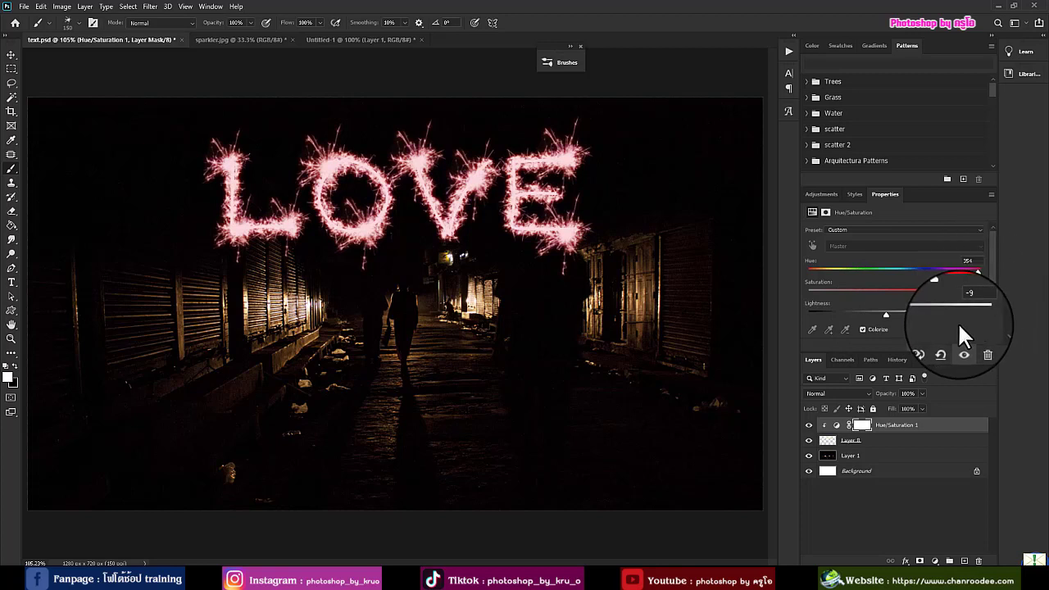